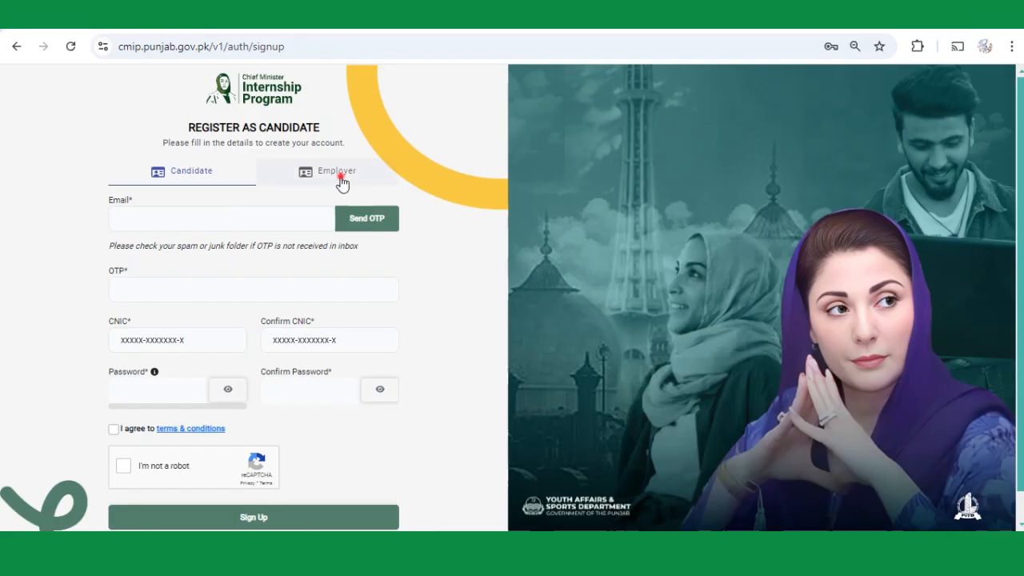
Switch the signup form to the Employer registration tab and review its empty fields.
left_click(341, 178)
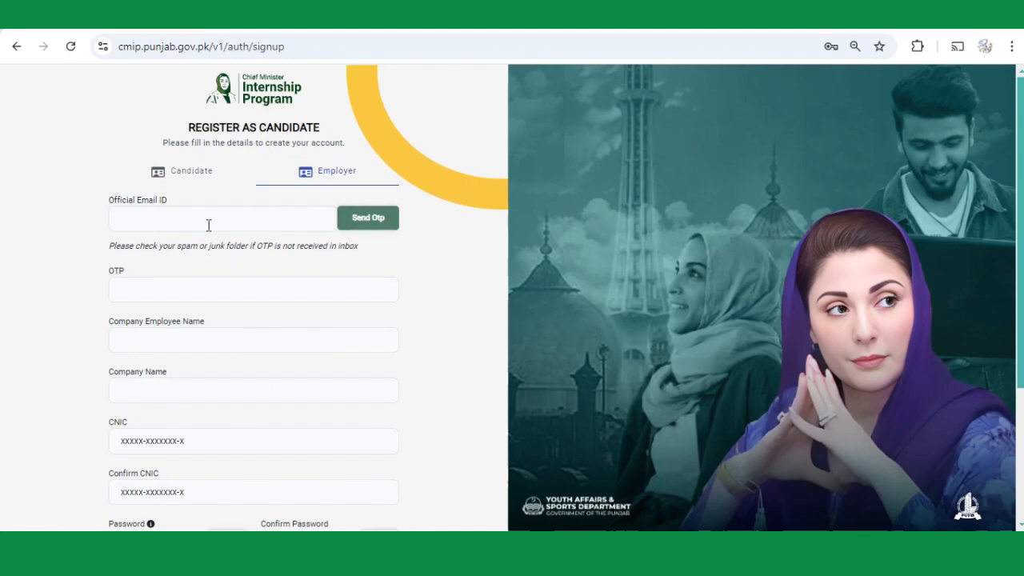
scroll(293, 299, "down", 3)
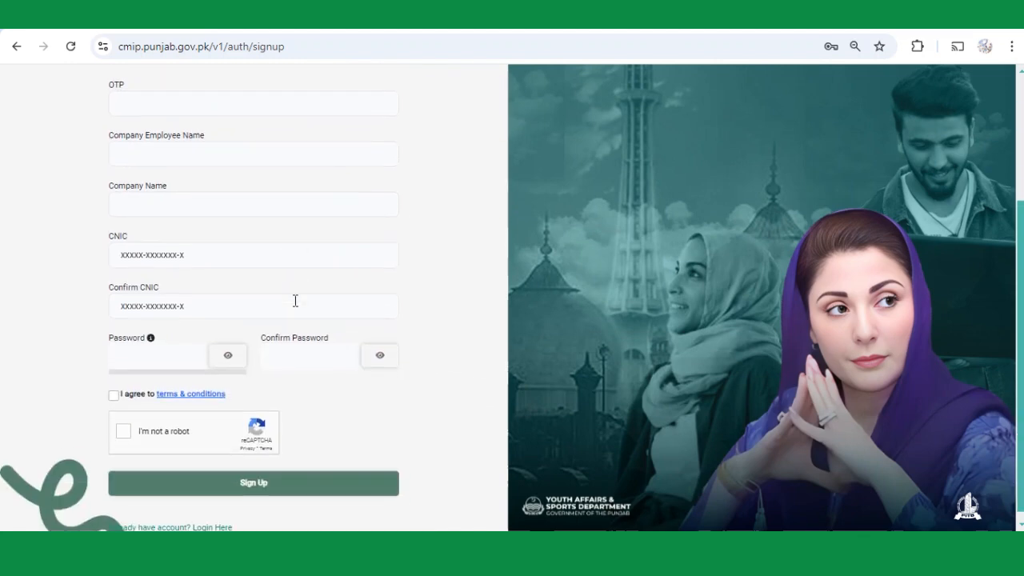
scroll(295, 300, "up", 3)
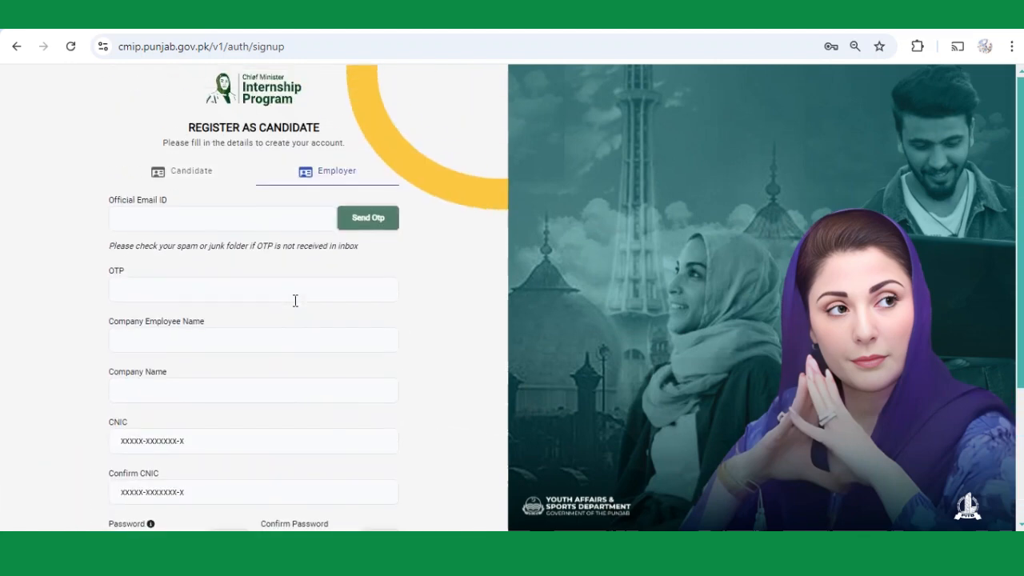
Enter the official email address, request an OTP for it, and go to the Outlook mailbox.
left_click(209, 223)
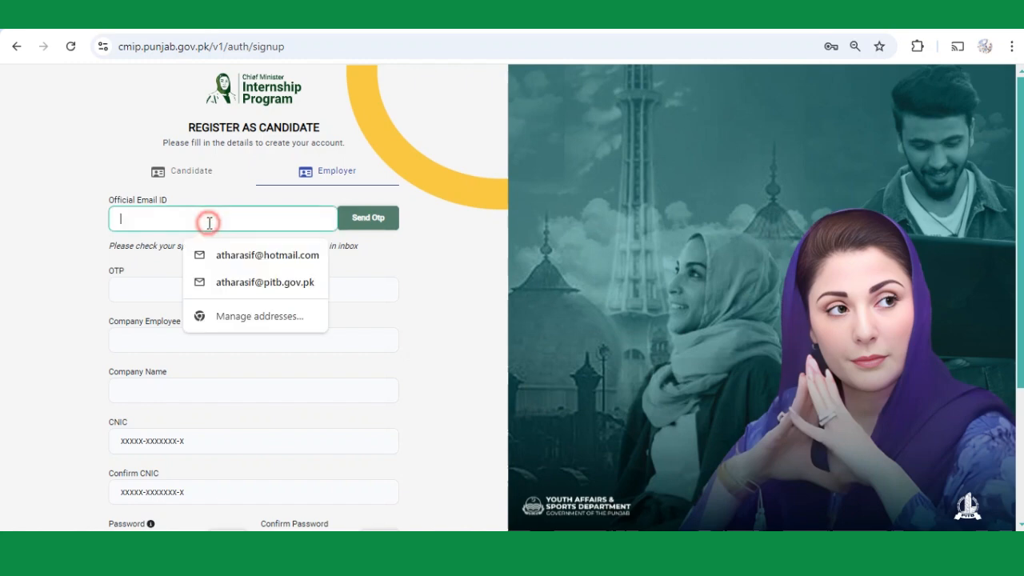
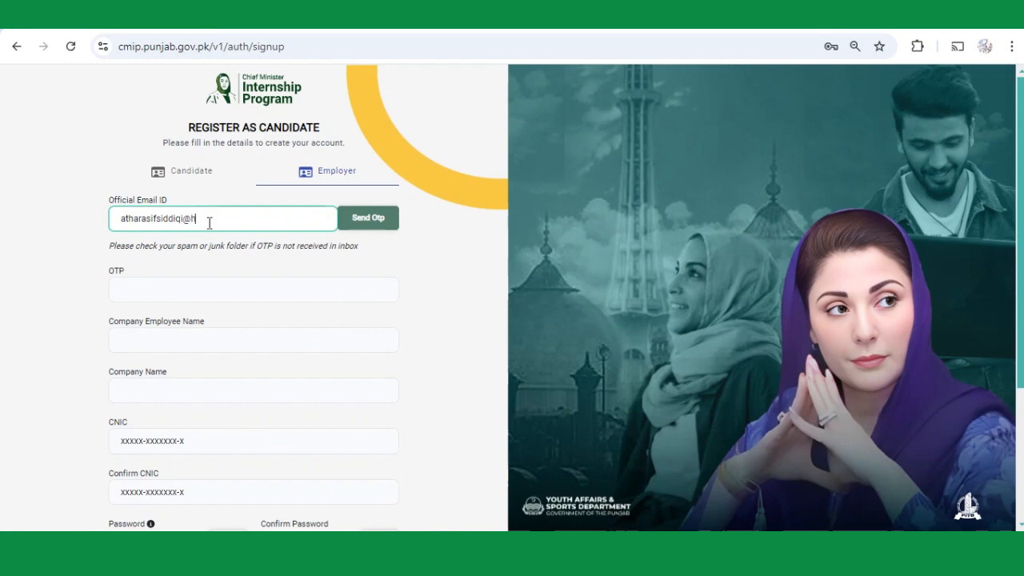
left_click(379, 219)
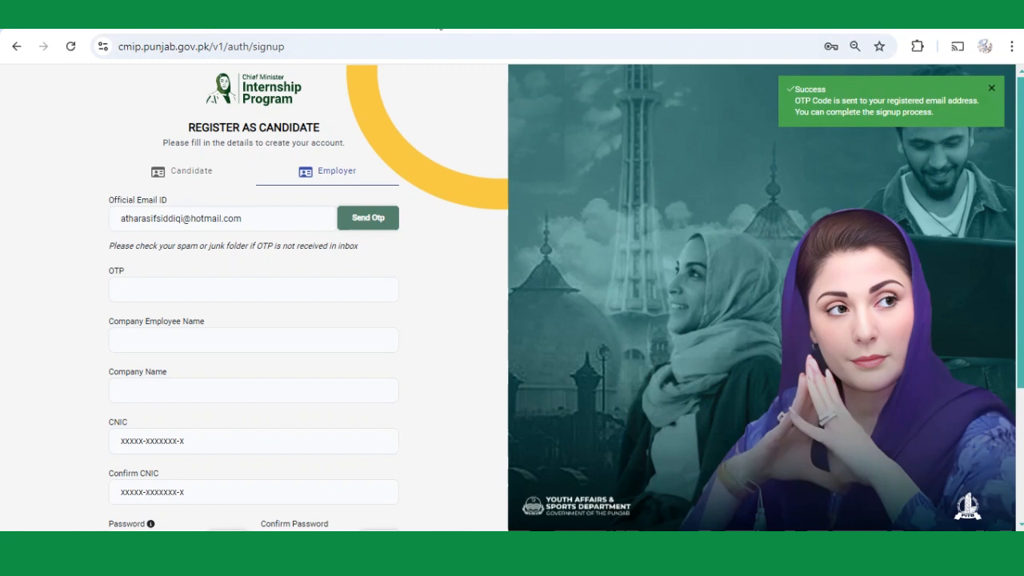
left_click(441, 28)
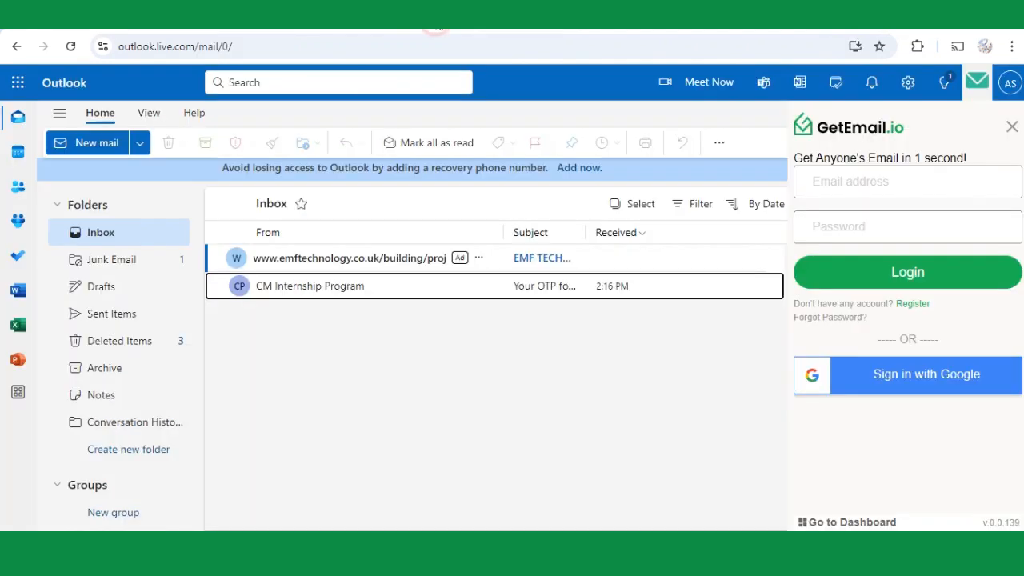
Check Junk Email, then open the newest CM Internship Program email in the Inbox and copy its OTP.
left_click(126, 234)
left_click(126, 258)
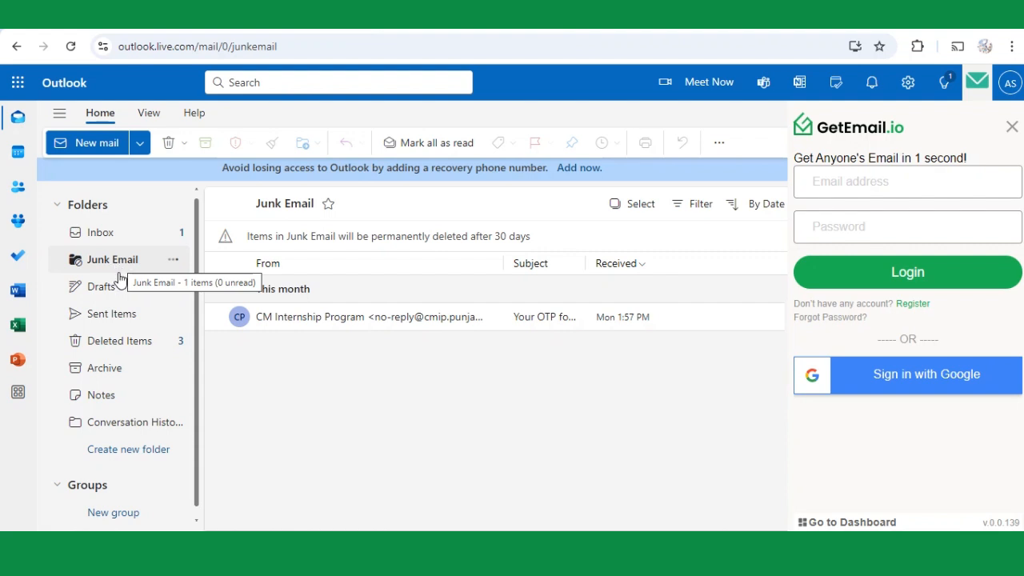
left_click(120, 233)
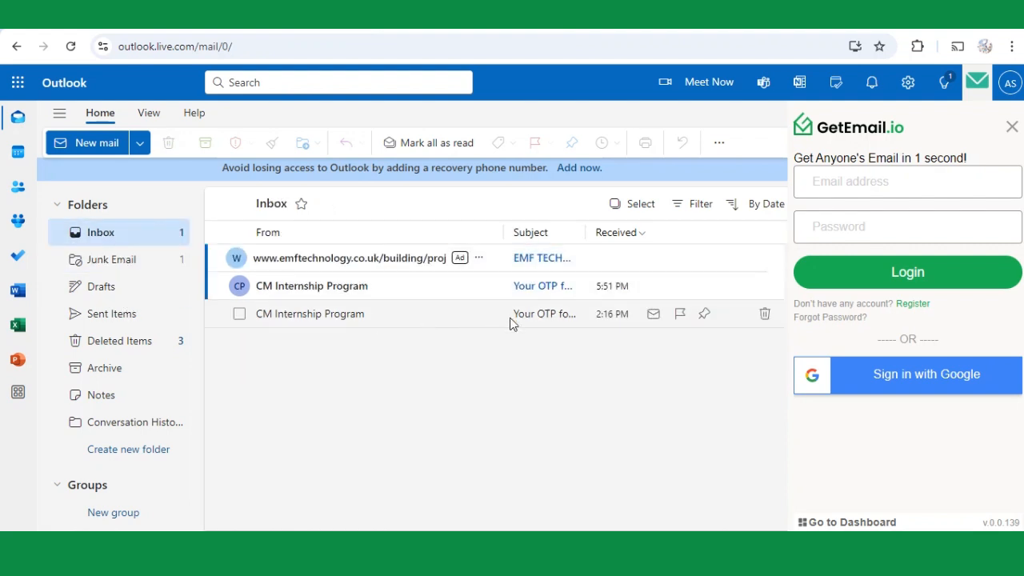
left_click(545, 288)
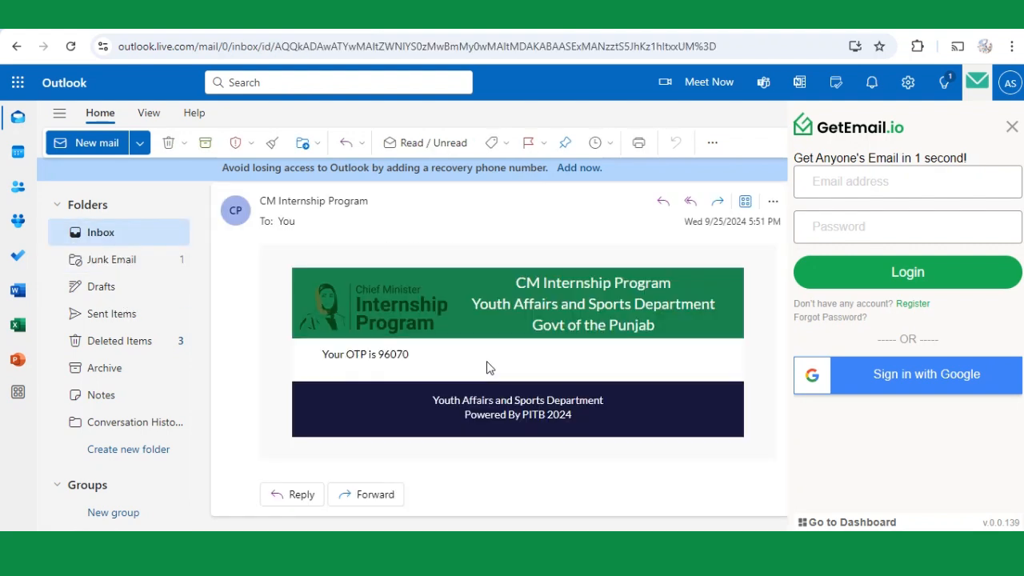
double_click(400, 354)
key("ctrl+c")
key("ctrl+Tab")
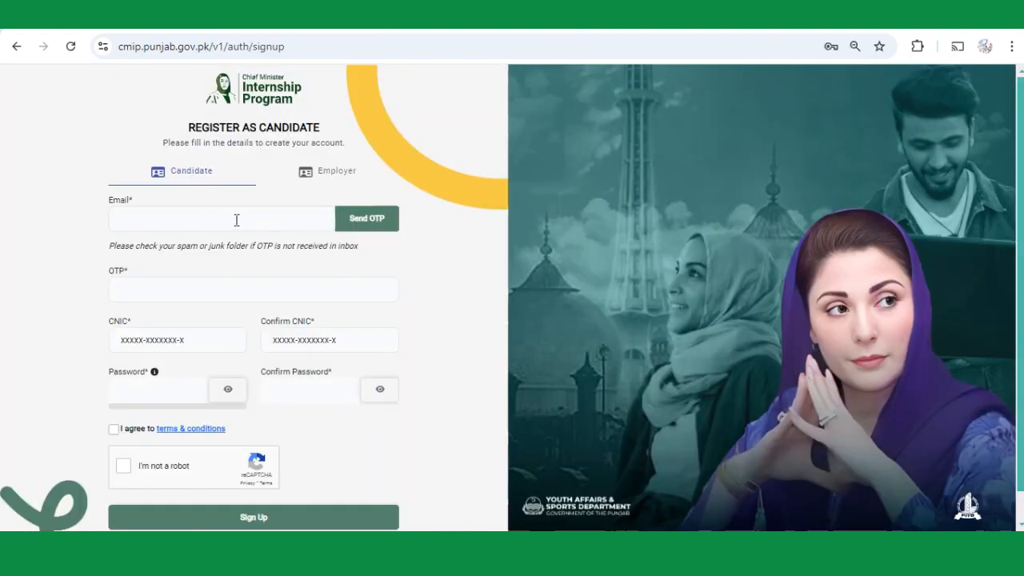
Paste the copied OTP and enter the company employee's name.
left_click(236, 220)
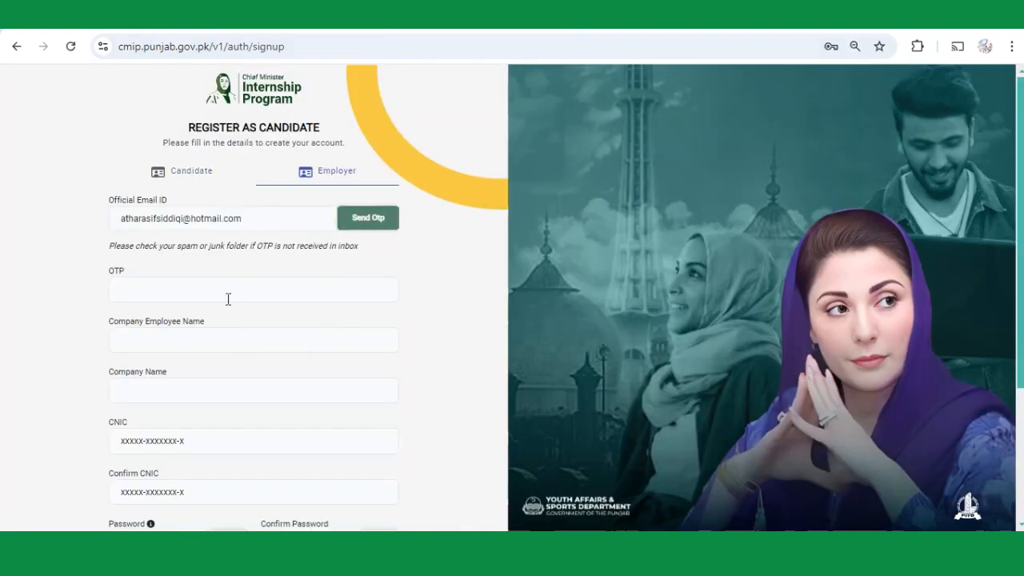
left_click(228, 298)
key("ctrl+v")
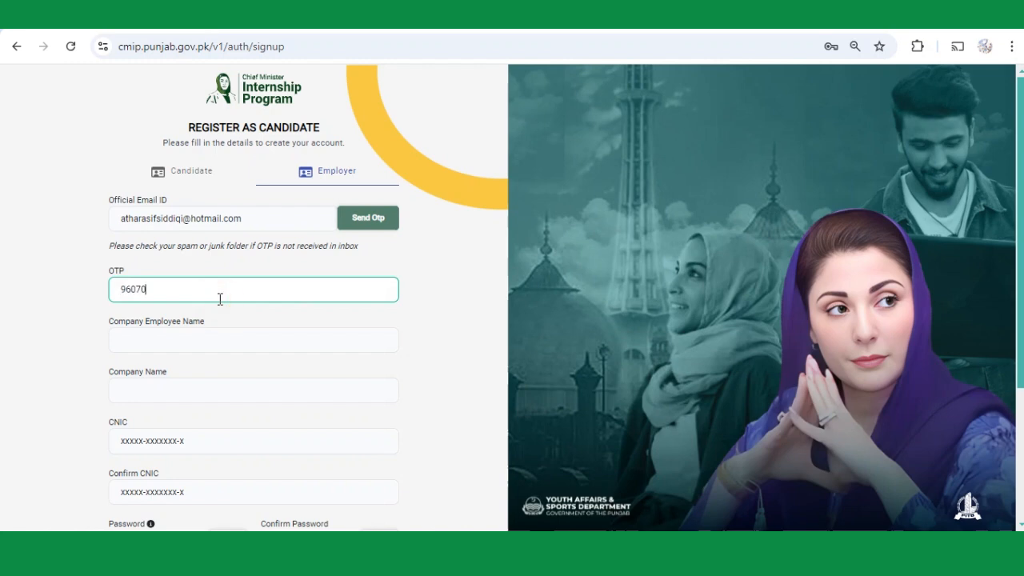
left_click(258, 330)
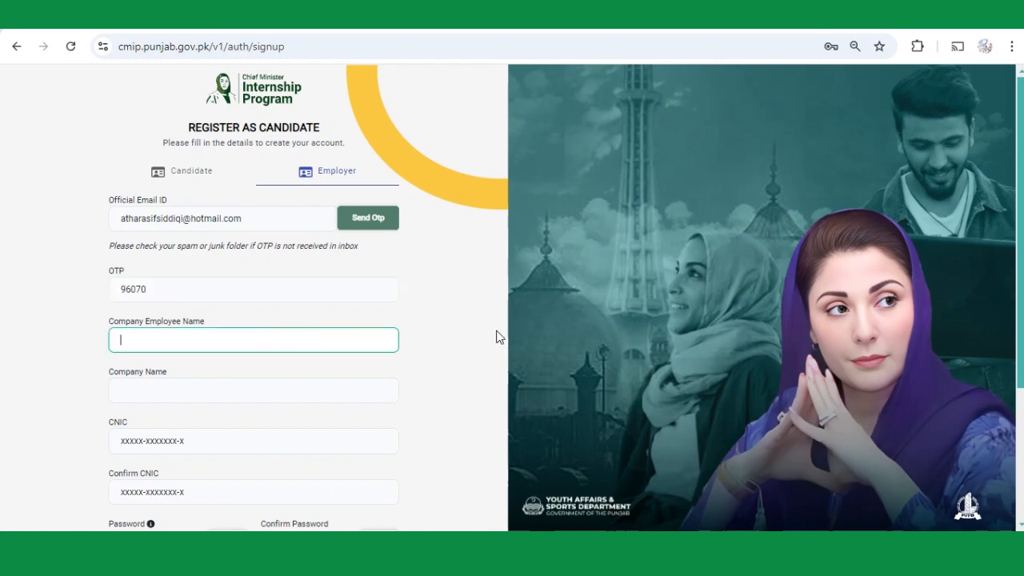
key("Tab")
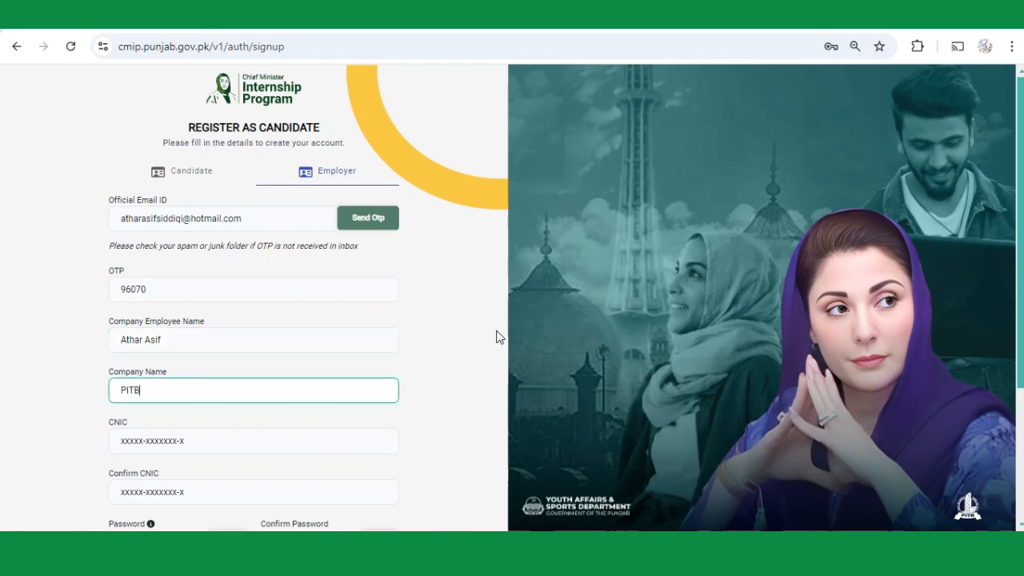
Enter and confirm the CNIC number, then set the account password.
key("Tab")
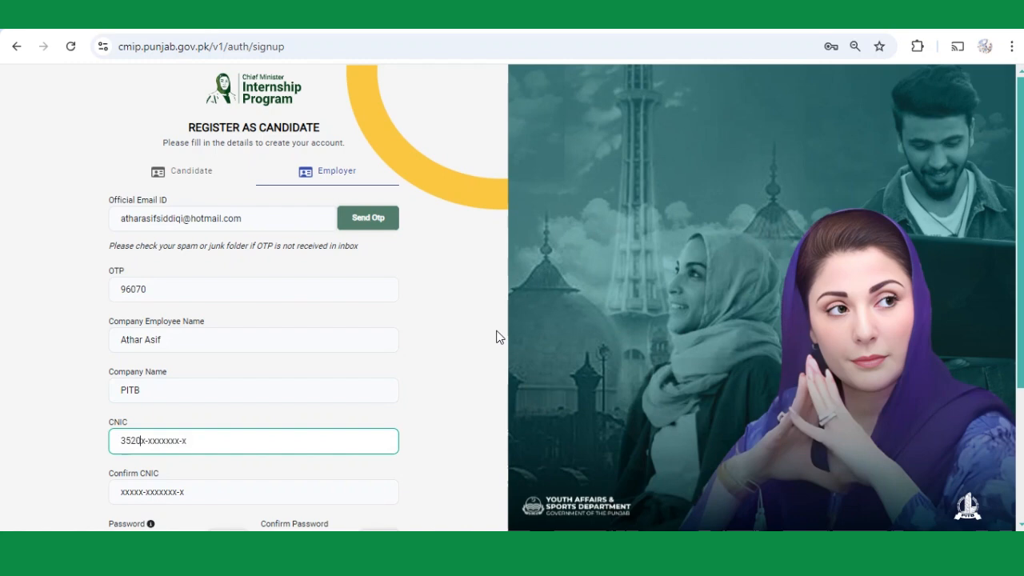
key("Tab")
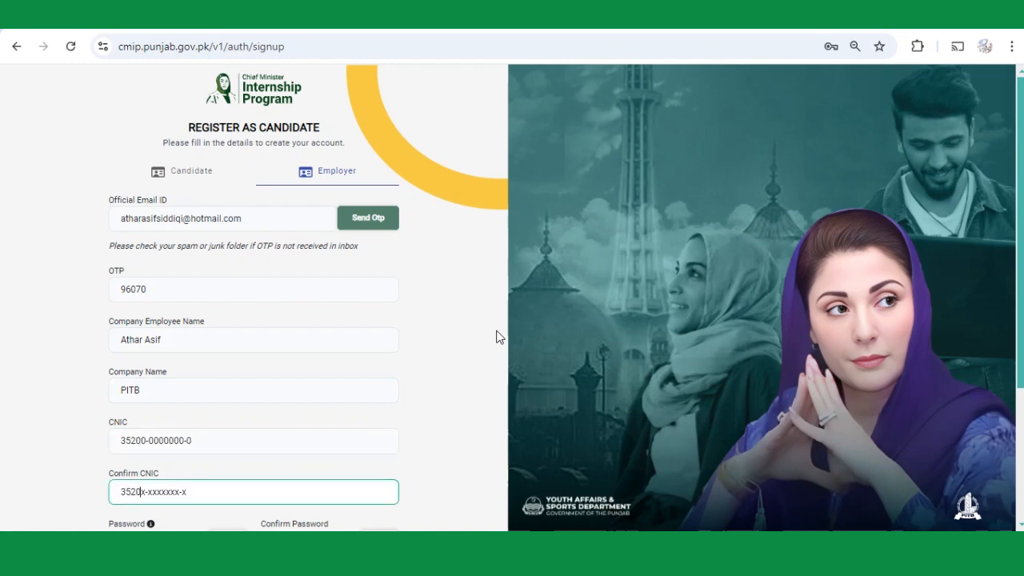
key("Tab")
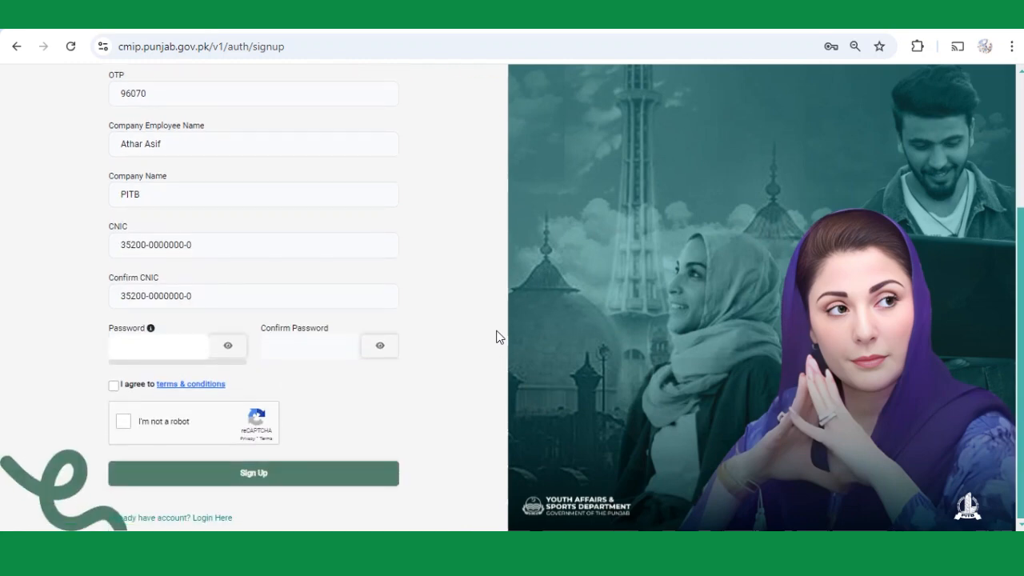
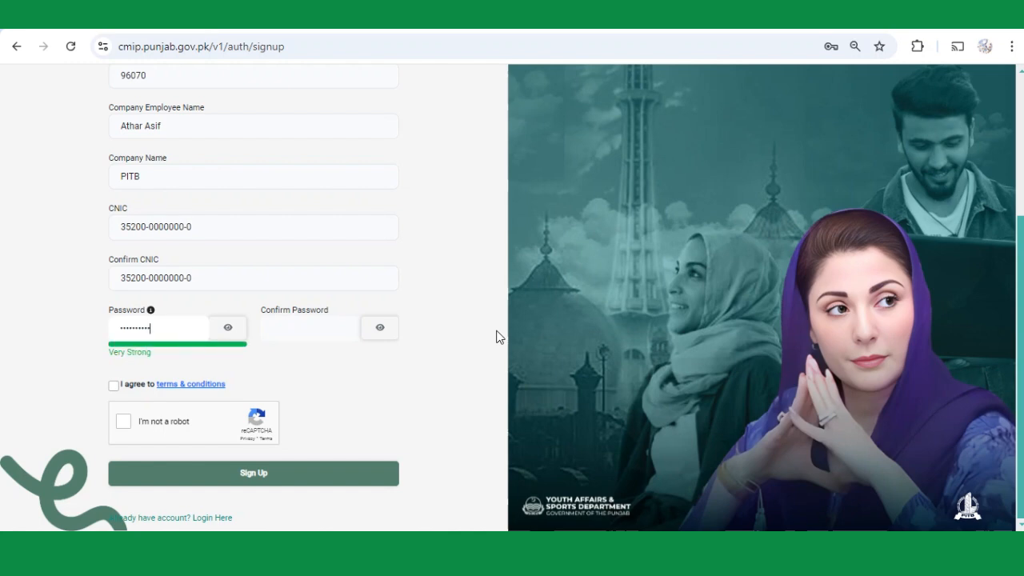
key("Tab")
key("Tab")
Review and accept the terms, pass reCAPTCHA, sign up, and dismiss the success message.
left_click(178, 385)
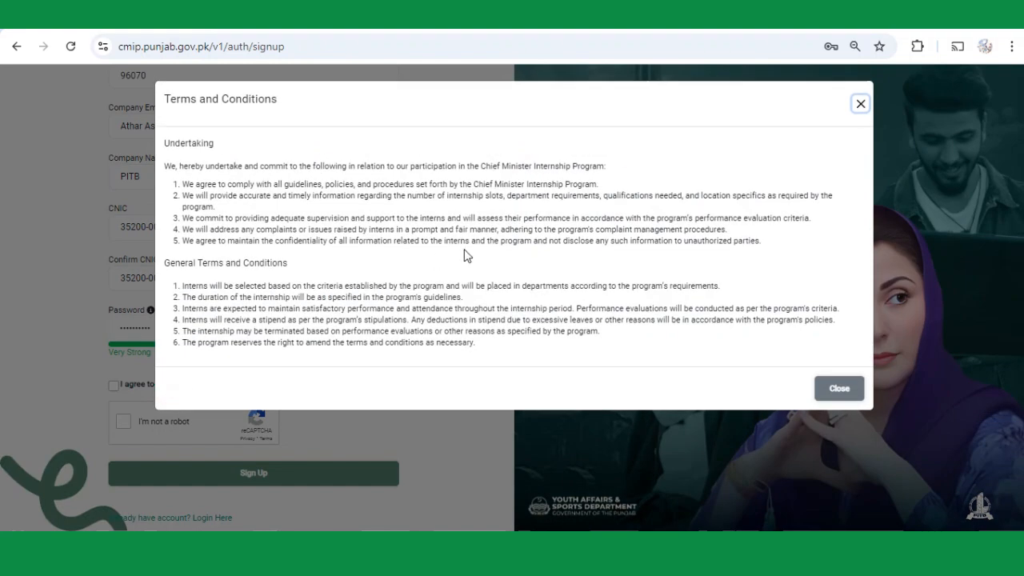
left_click(839, 389)
left_click(114, 385)
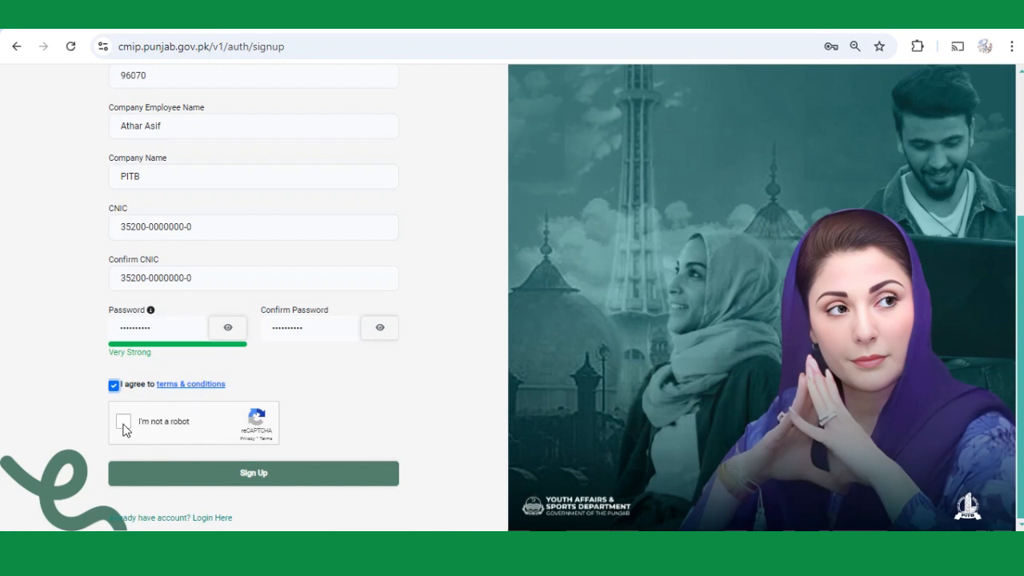
left_click(123, 423)
left_click(255, 477)
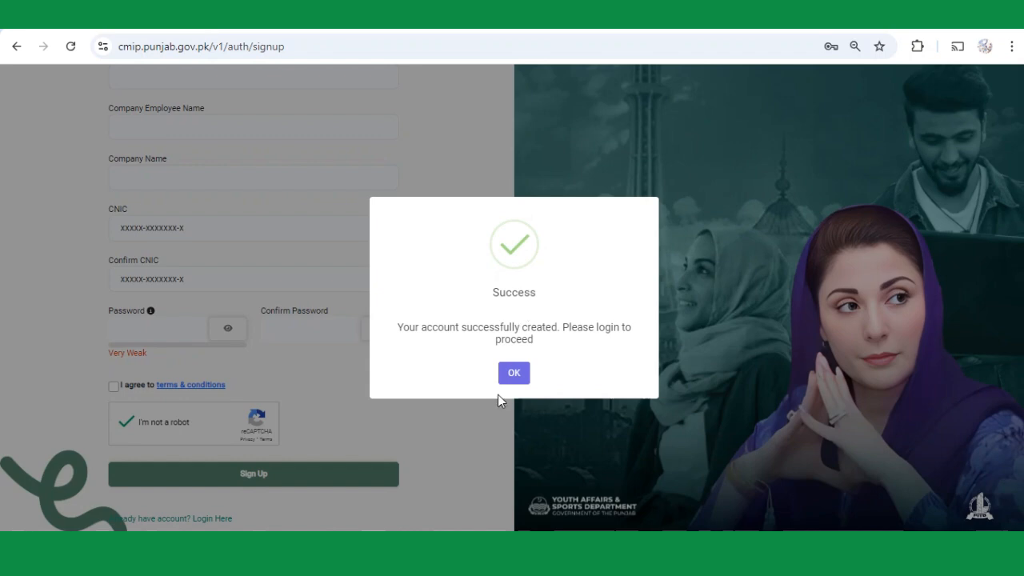
left_click(513, 378)
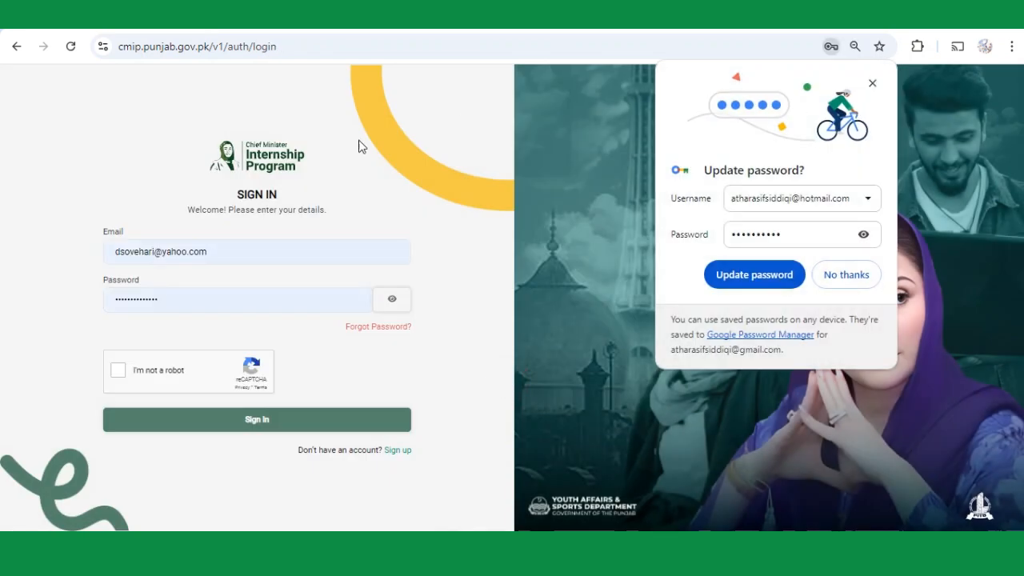
Sign in with the newly registered employer email and password after passing reCAPTCHA.
left_click(249, 253)
left_click(269, 203)
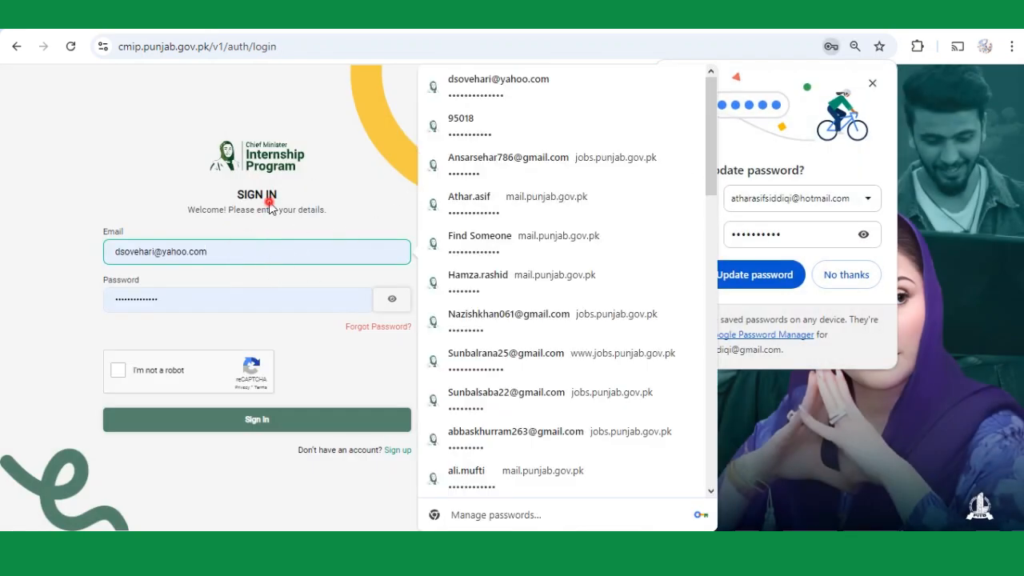
left_click_drag(236, 252, 10, 274)
type("atharas")
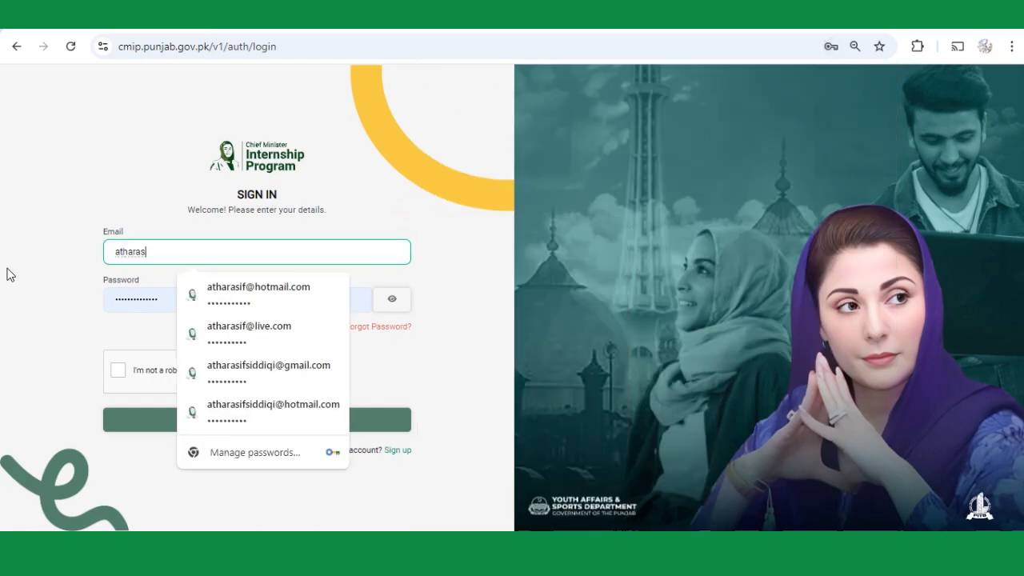
left_click(251, 413)
left_click(210, 301)
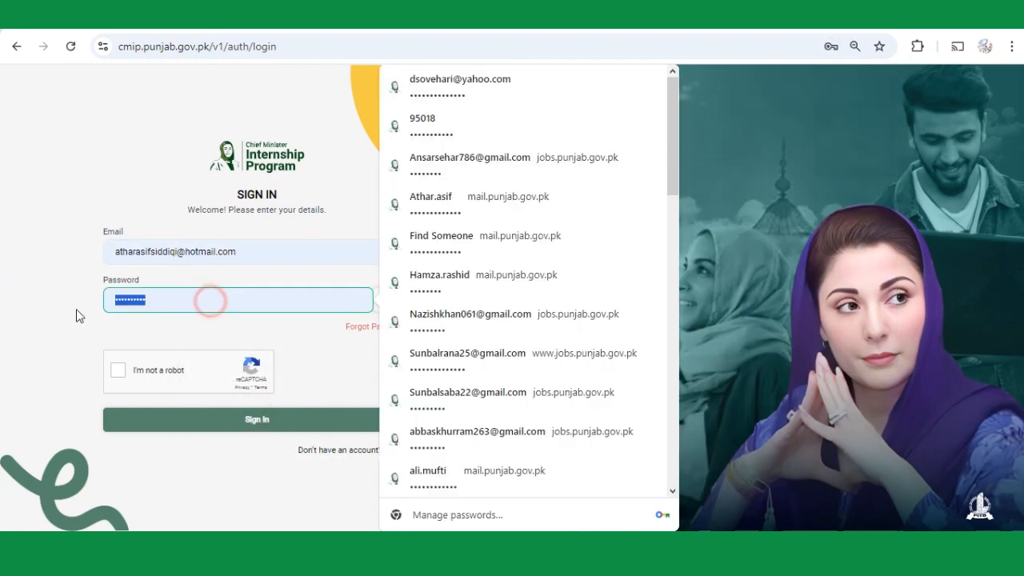
type("•••••")
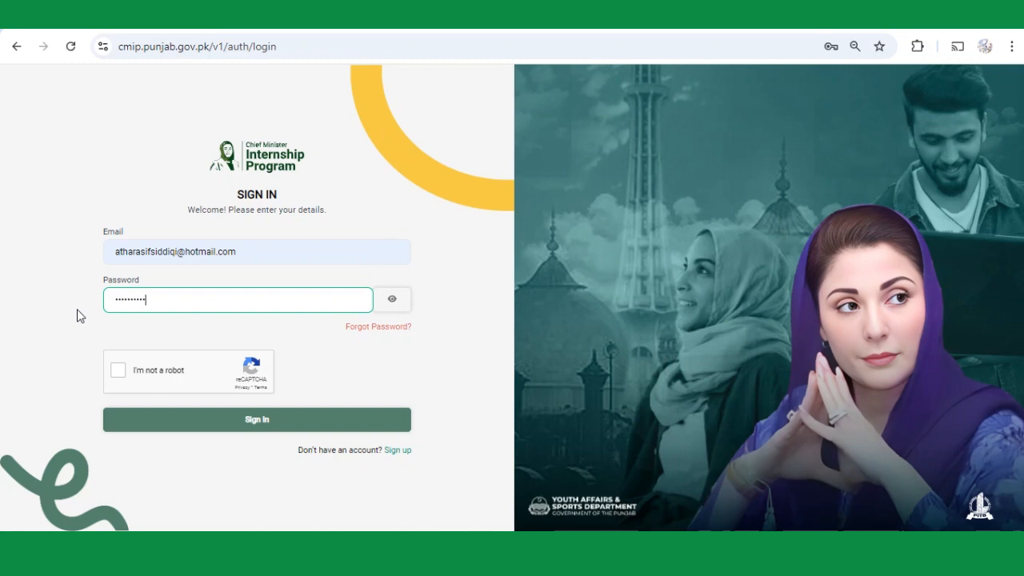
left_click(119, 370)
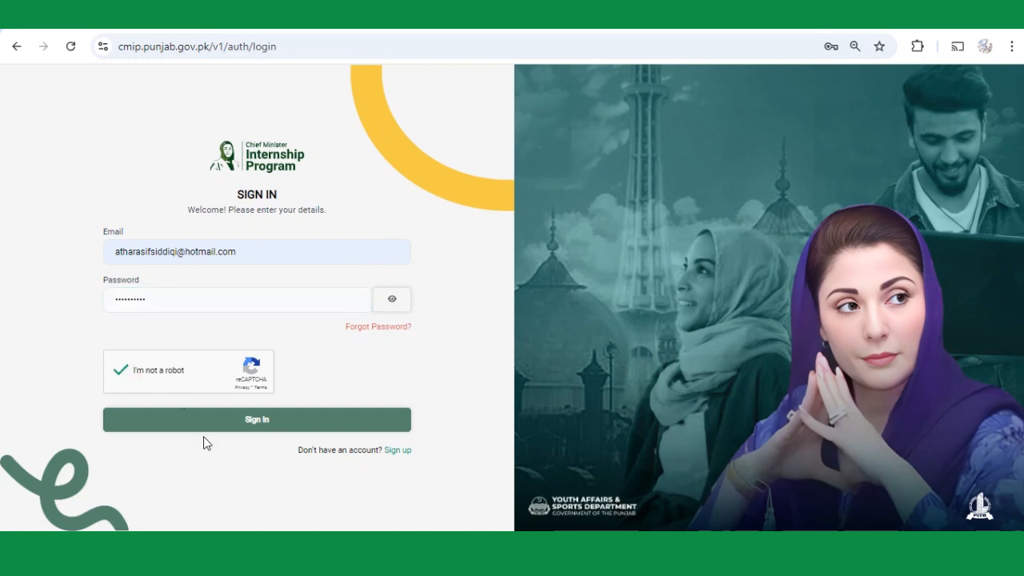
left_click(245, 422)
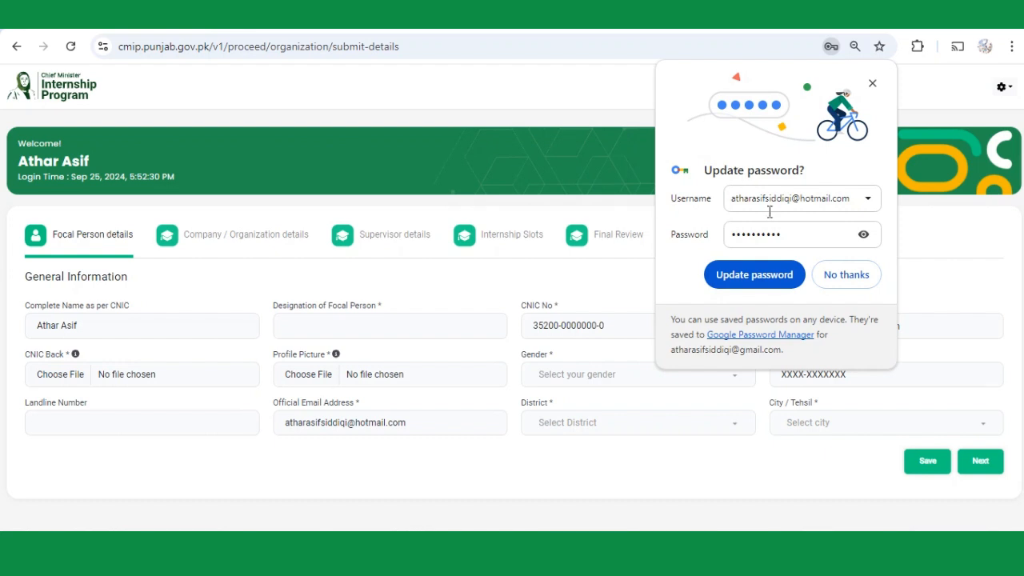
Update Chrome's saved password and enter Manager HR as the focal person's designation.
left_click(783, 276)
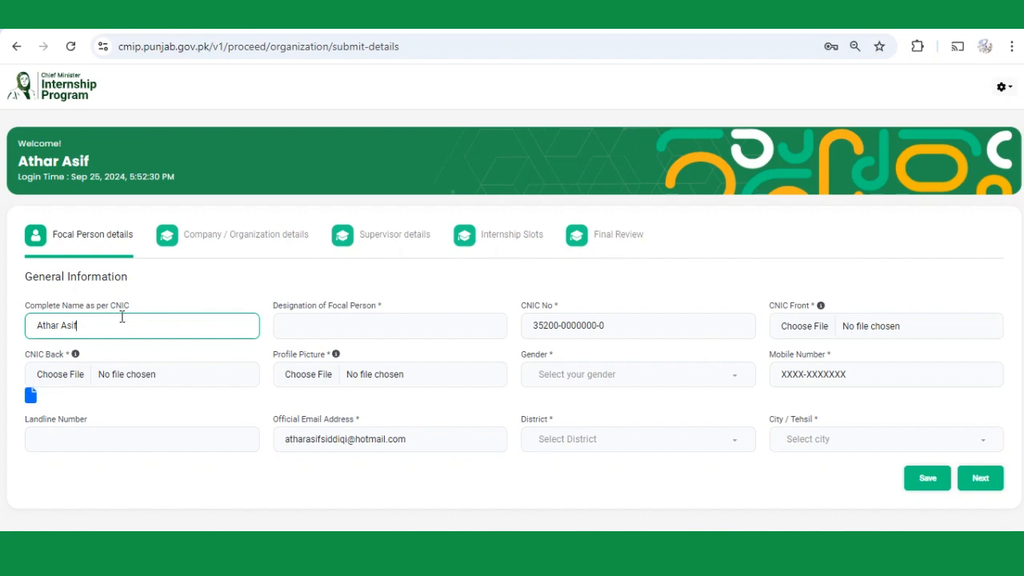
left_click(311, 328)
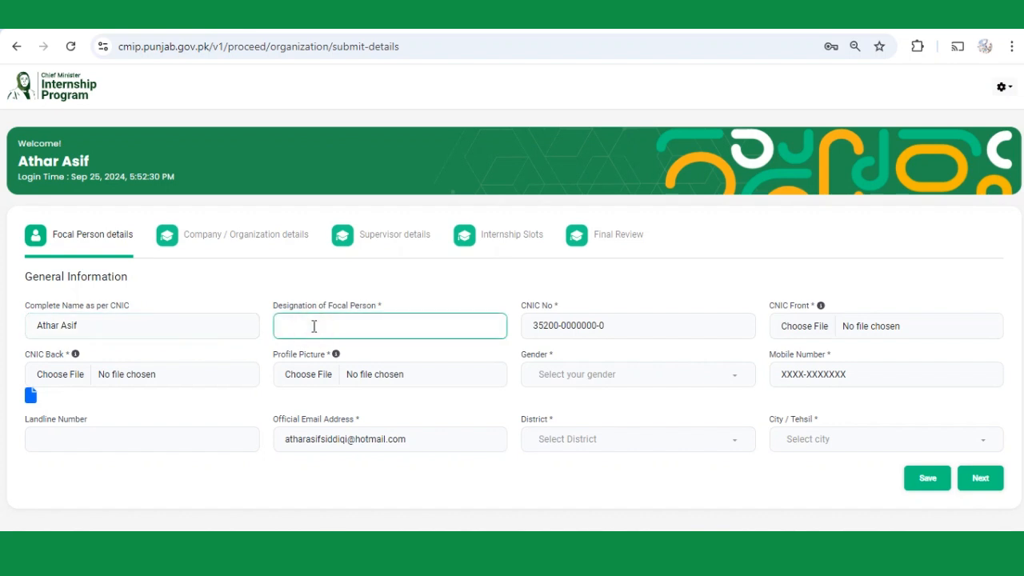
type("Manager HR")
key("Tab")
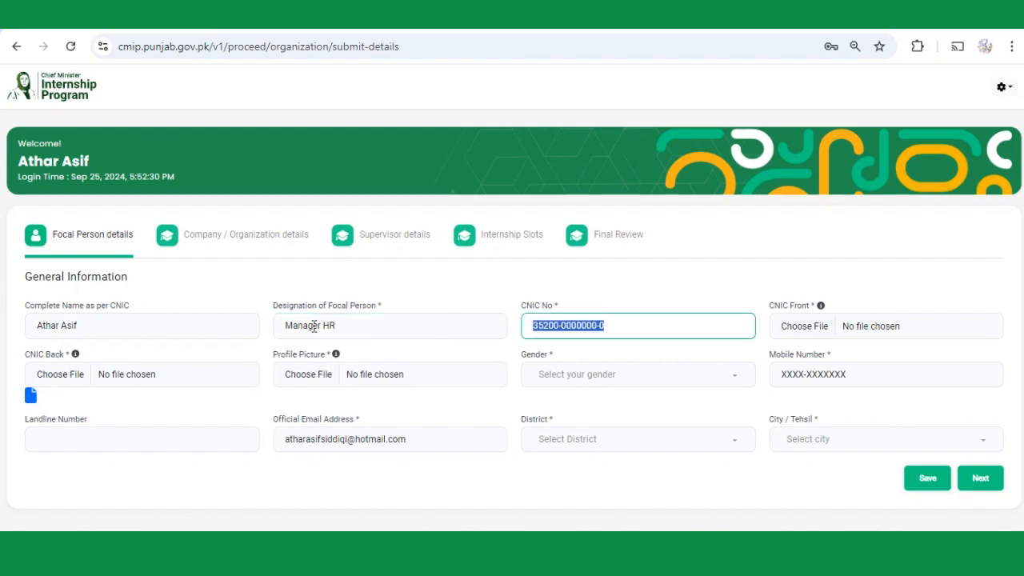
Attach the SHE WINS image as CNIC front, CNIC back, and profile picture.
left_click(804, 327)
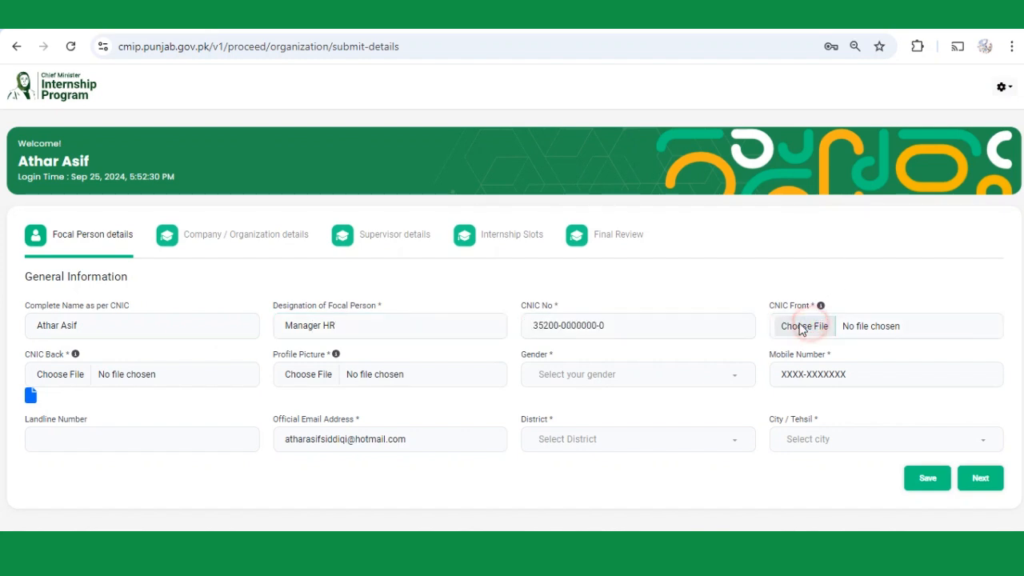
double_click(310, 172)
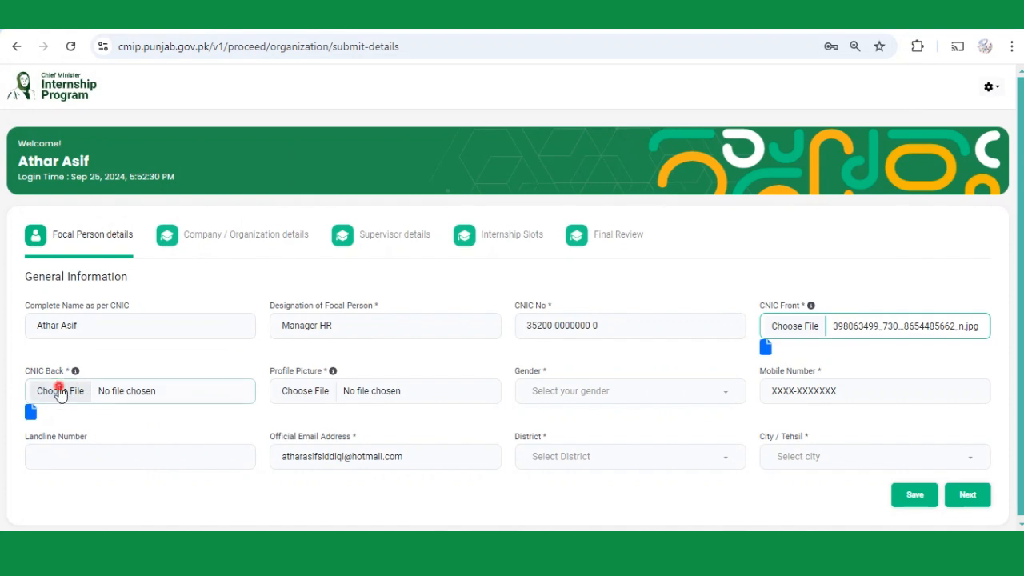
left_click(55, 391)
left_click(278, 168)
double_click(277, 168)
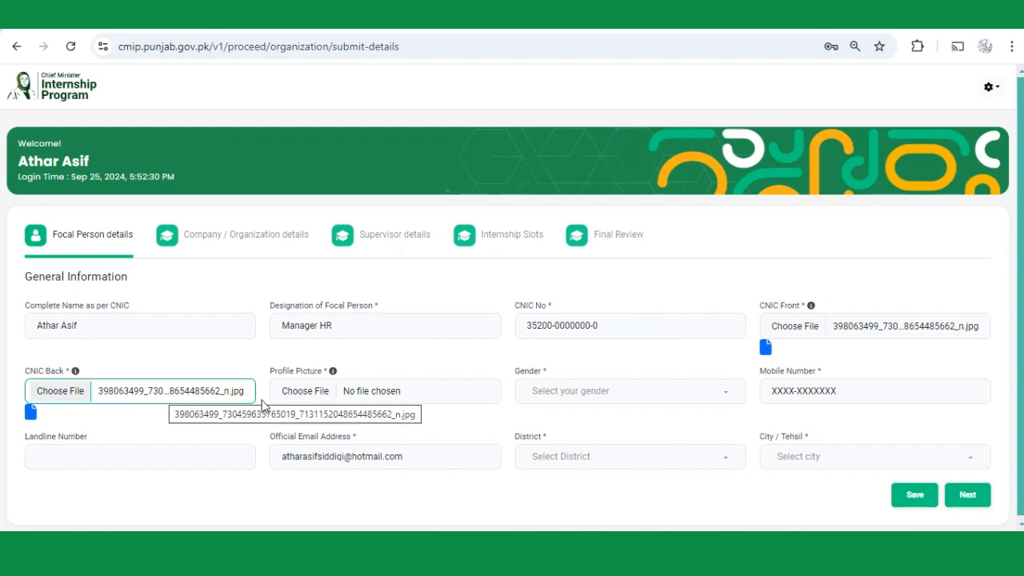
left_click(313, 393)
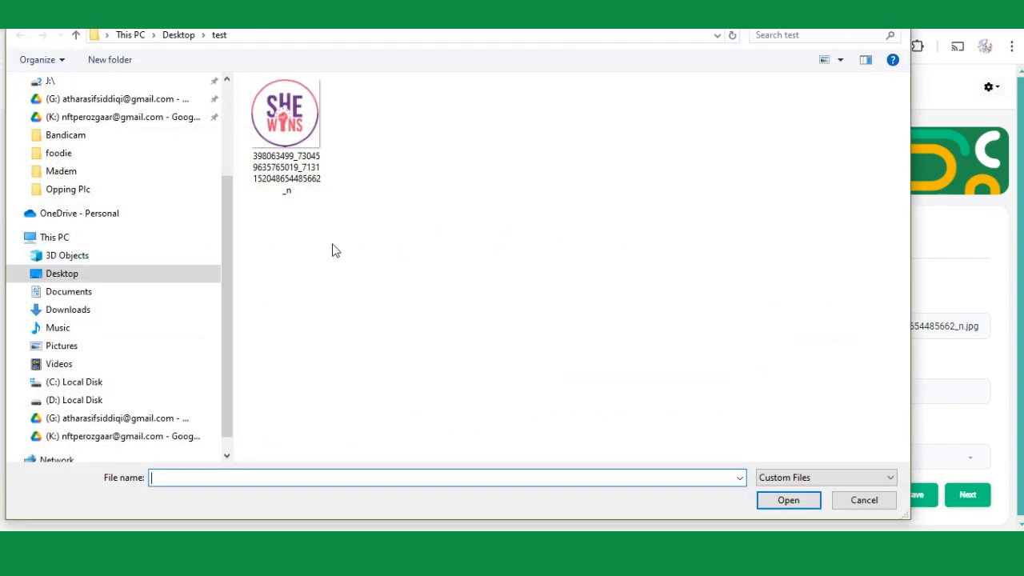
double_click(286, 132)
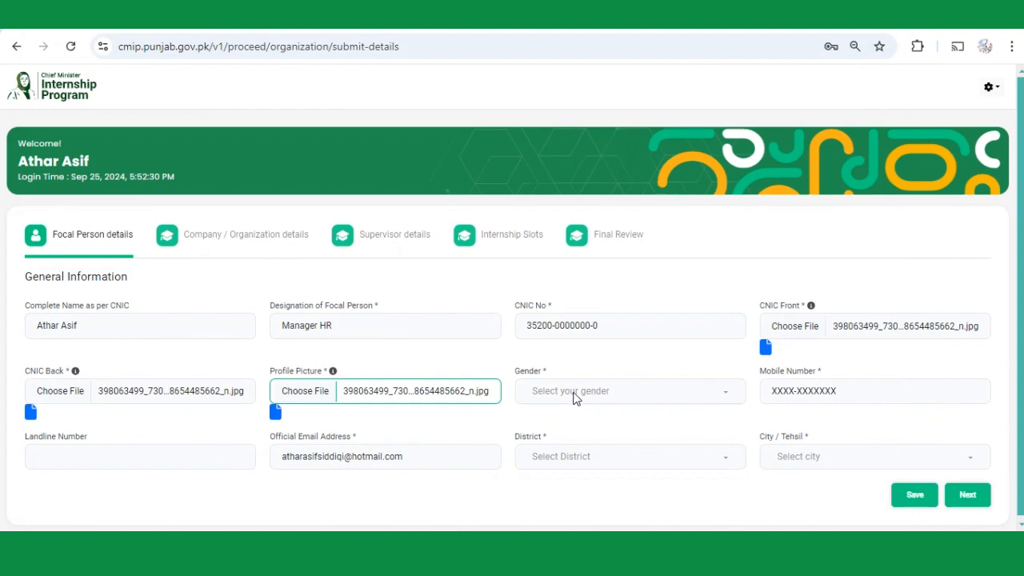
Set gender to Male and enter the mobile and landline numbers.
left_click(572, 393)
left_click(553, 418)
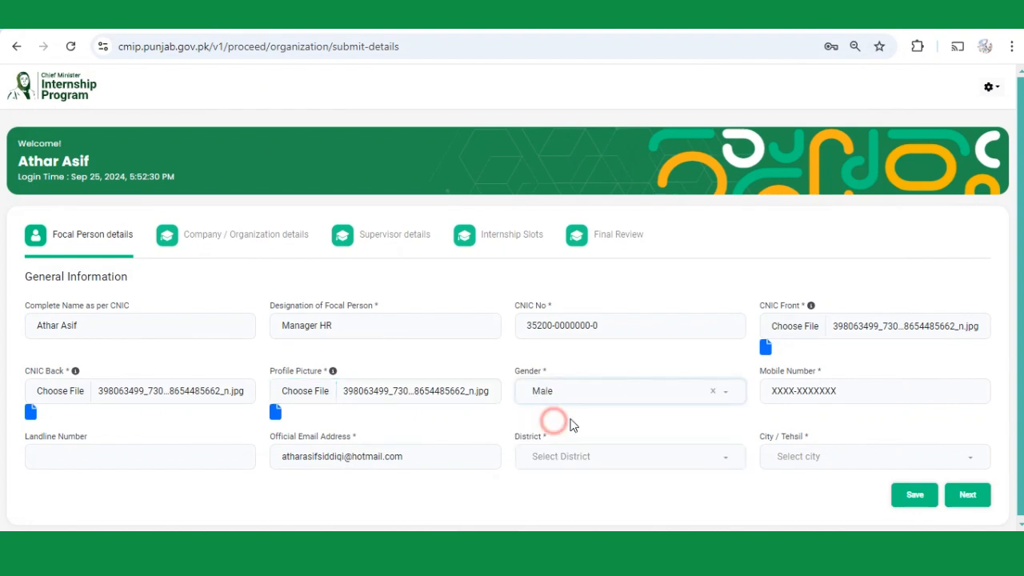
left_click(832, 400)
type("0300-0000000")
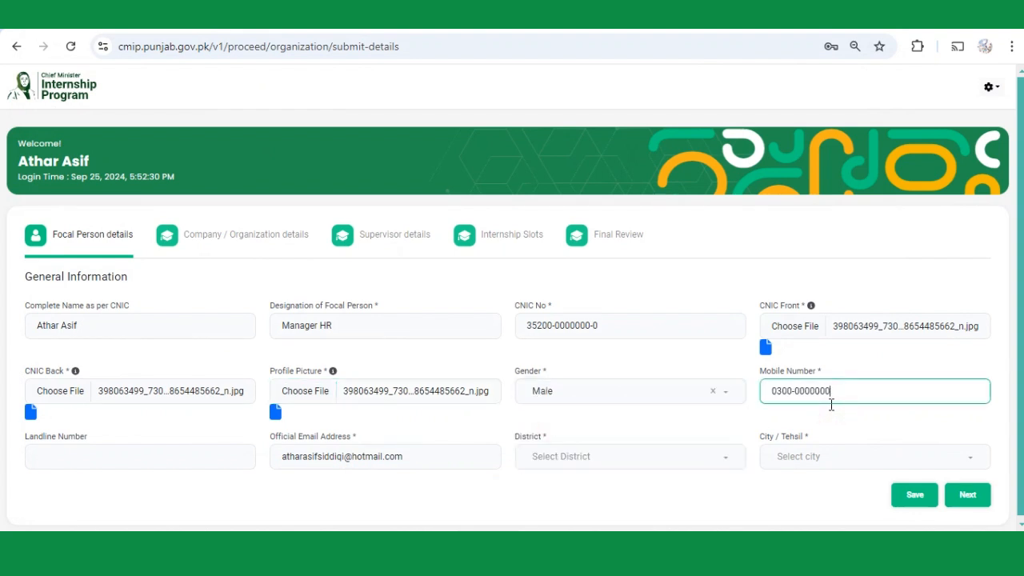
left_click(174, 453)
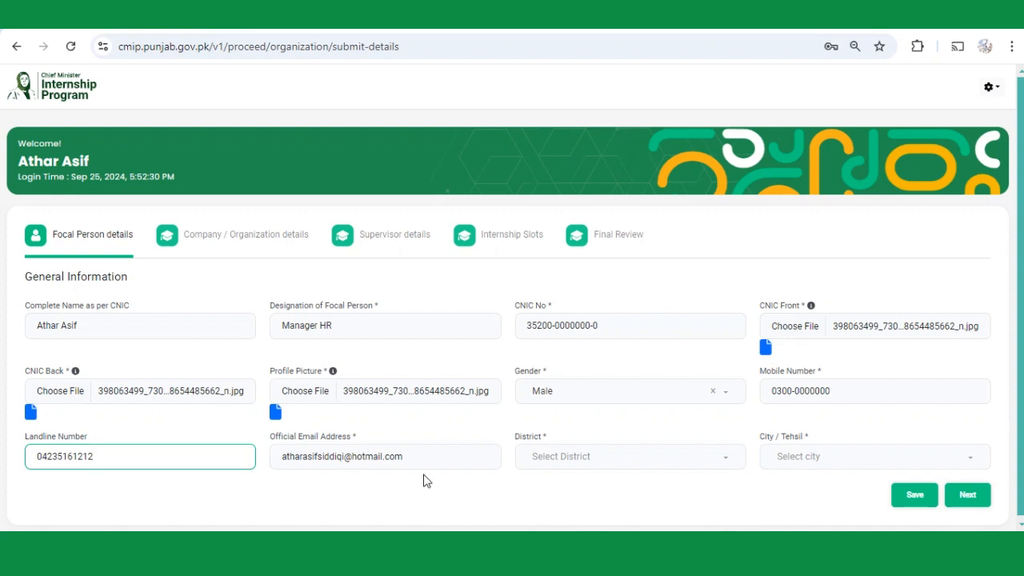
Choose Lahore as district and Model Town as city, then save the focal person details.
left_click(584, 464)
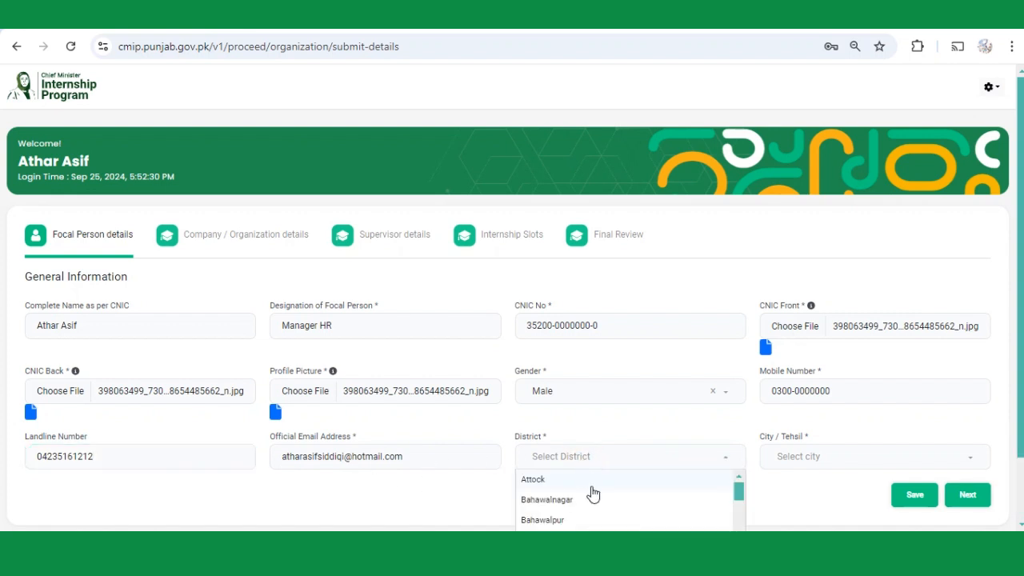
scroll(590, 495, "down", 2)
type("lahore")
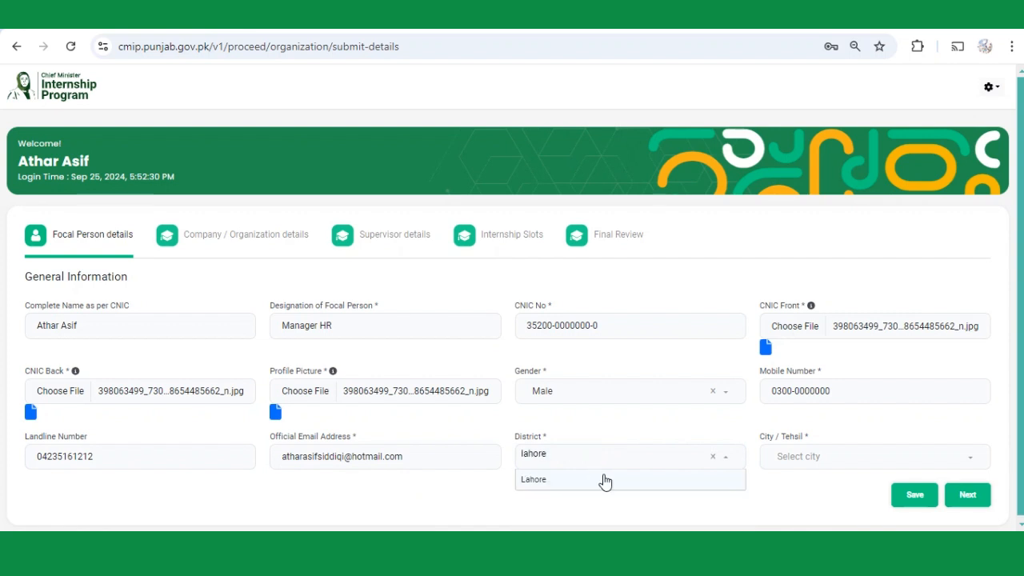
left_click(601, 479)
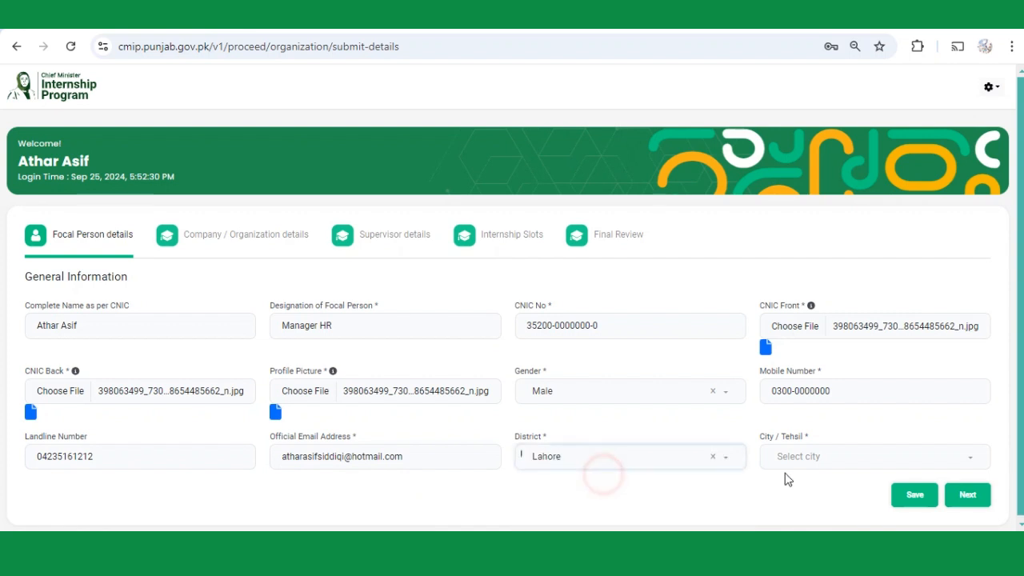
left_click(805, 457)
left_click(827, 393)
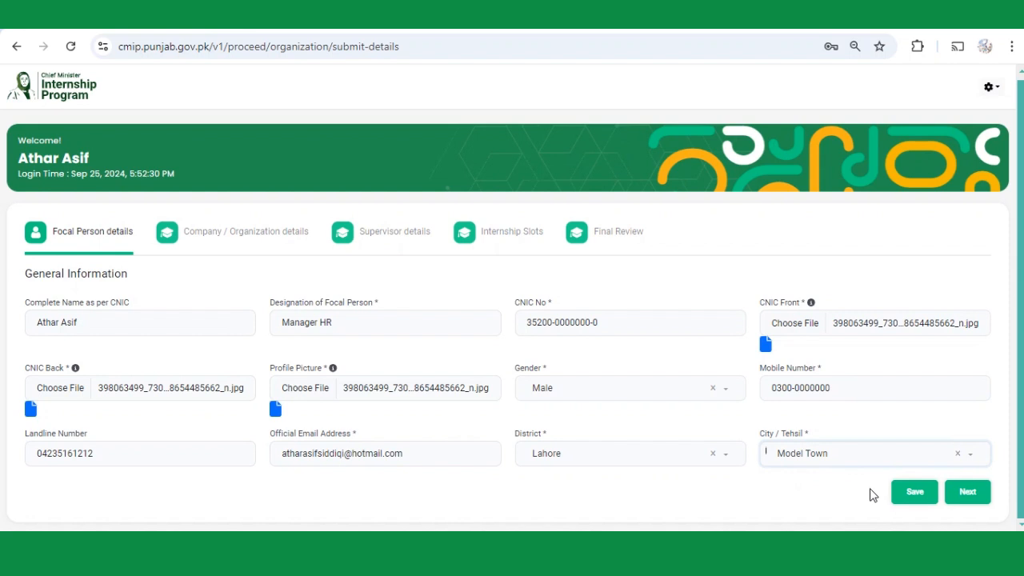
left_click(901, 493)
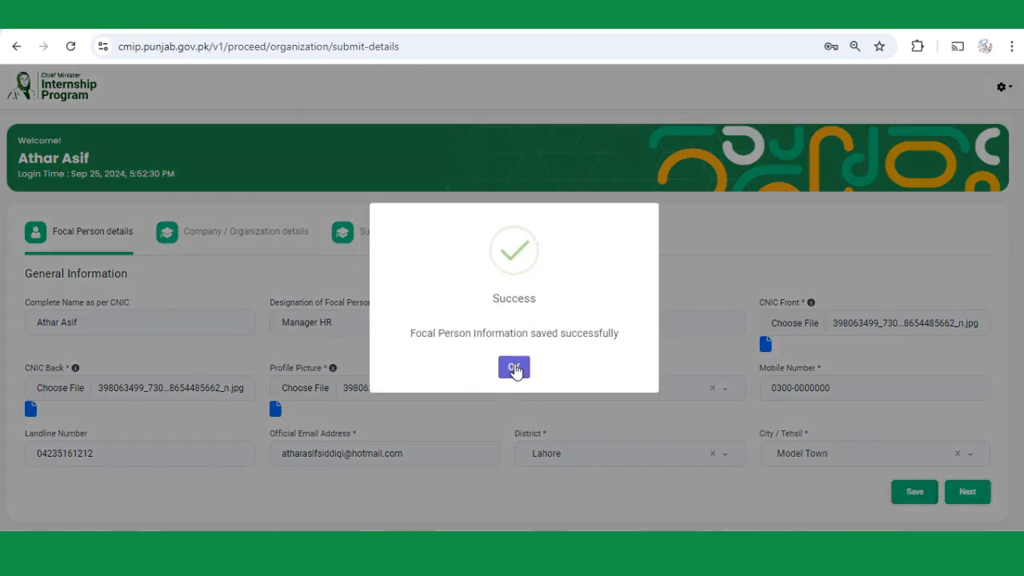
left_click(516, 368)
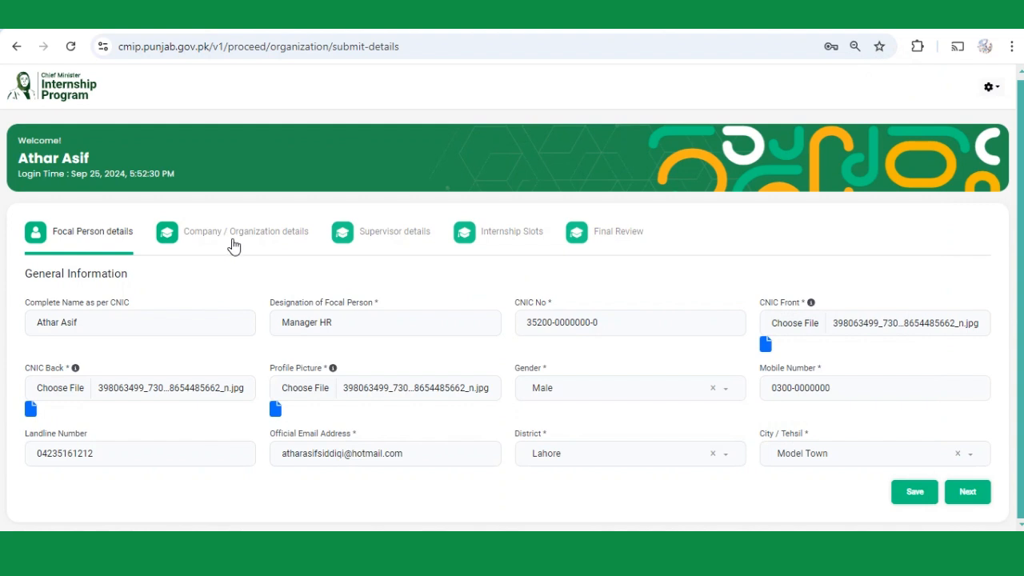
Go to the company details step and set Organization Type to Public / Government.
left_click(968, 498)
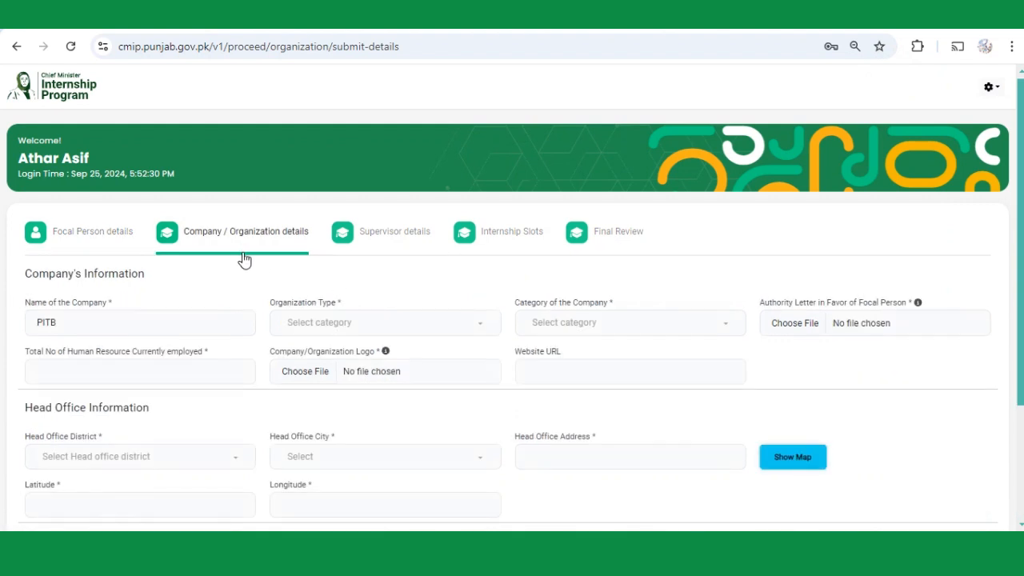
scroll(112, 328, "down", 1)
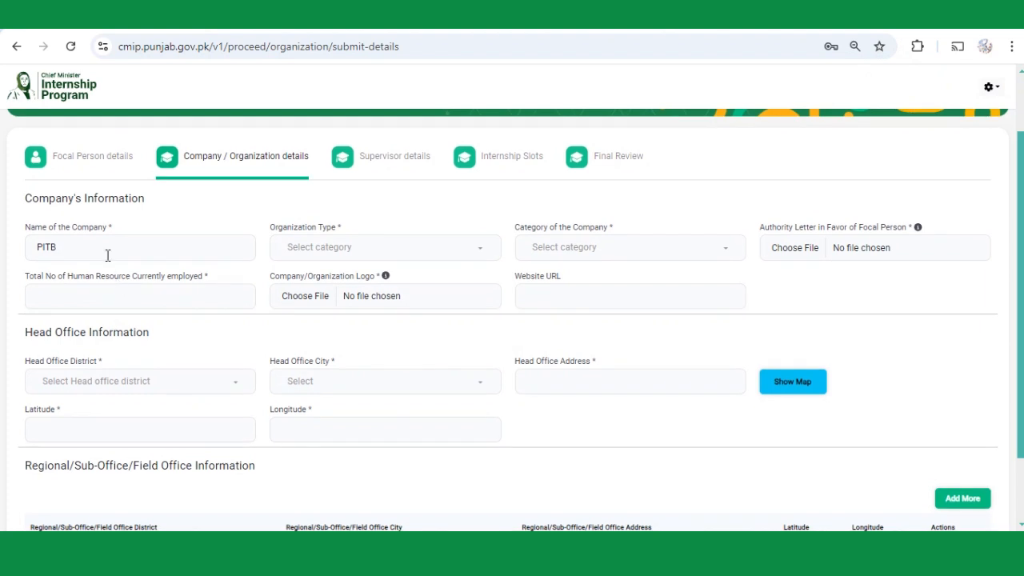
left_click(327, 253)
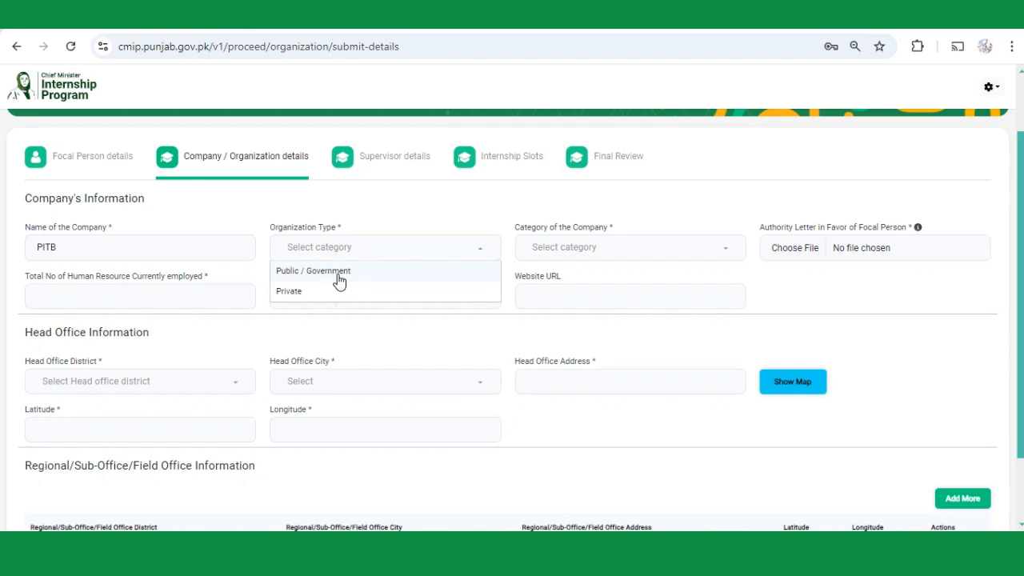
left_click(340, 274)
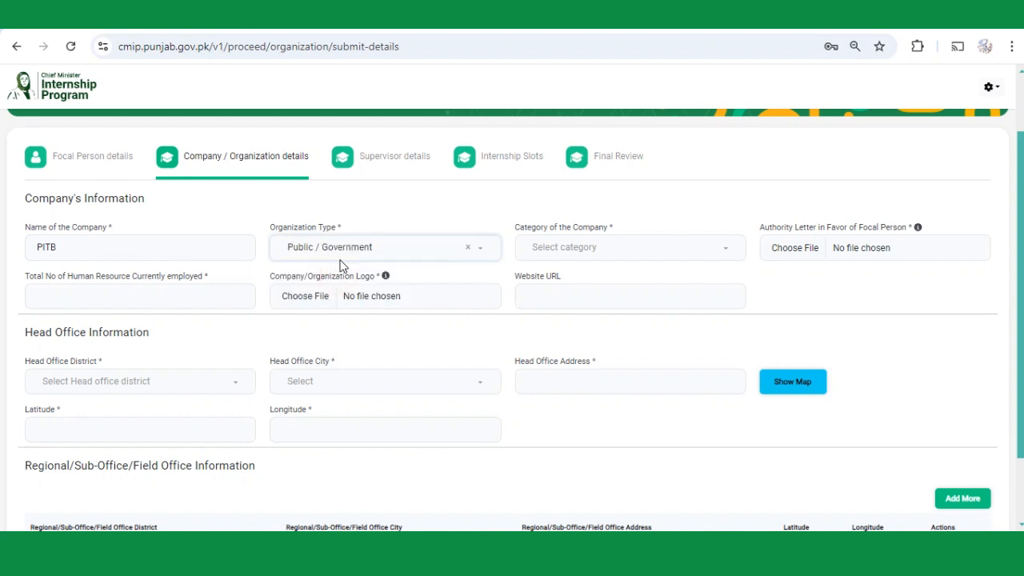
left_click(373, 247)
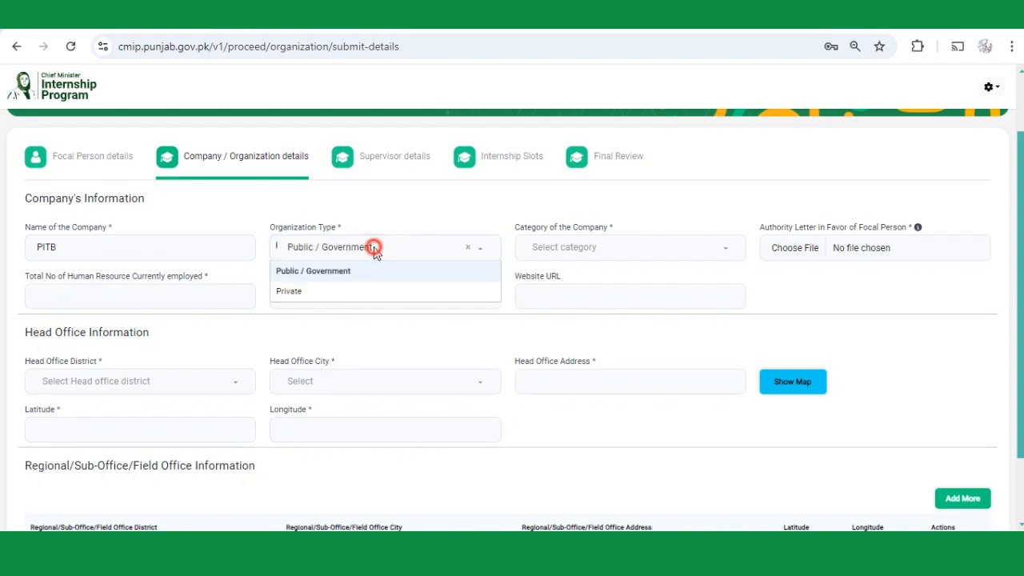
left_click(319, 294)
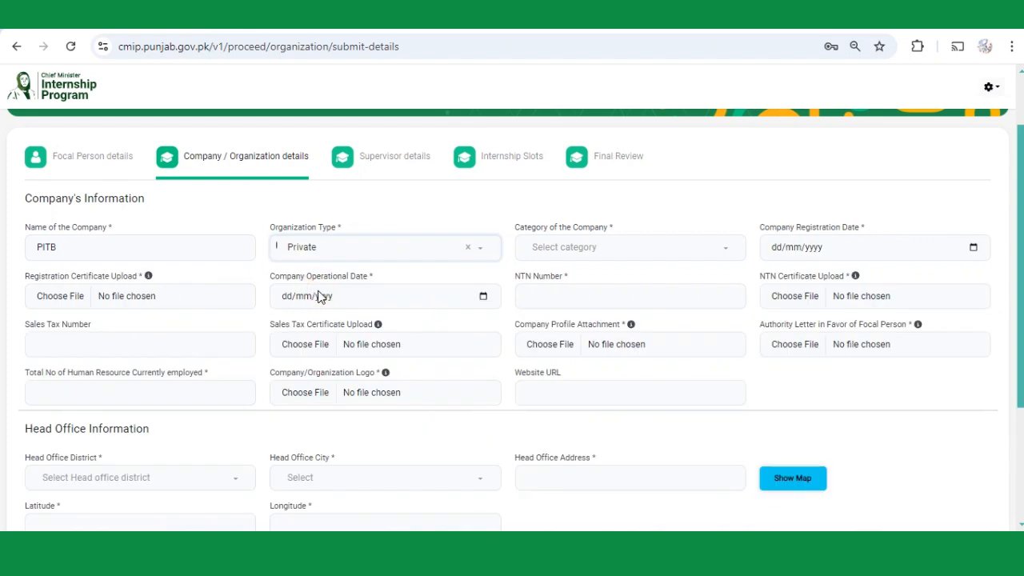
left_click(333, 254)
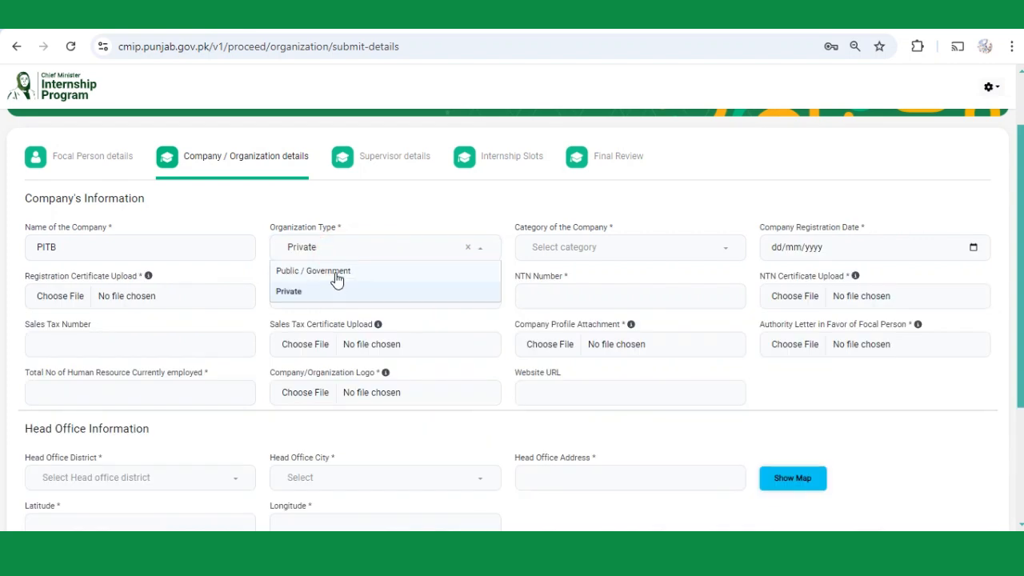
left_click(337, 276)
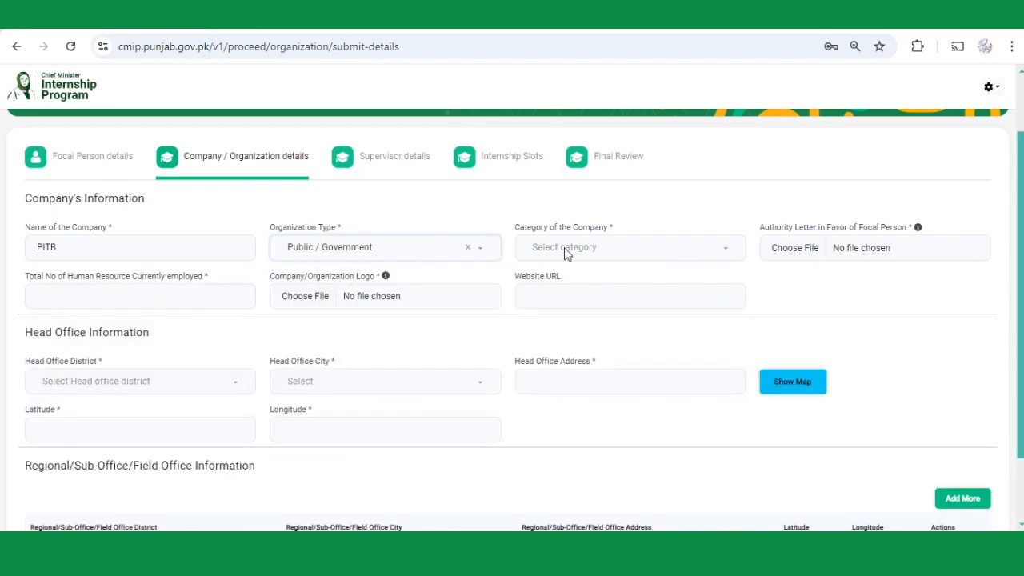
Set Category of the Company to Communications and Works.
left_click(592, 250)
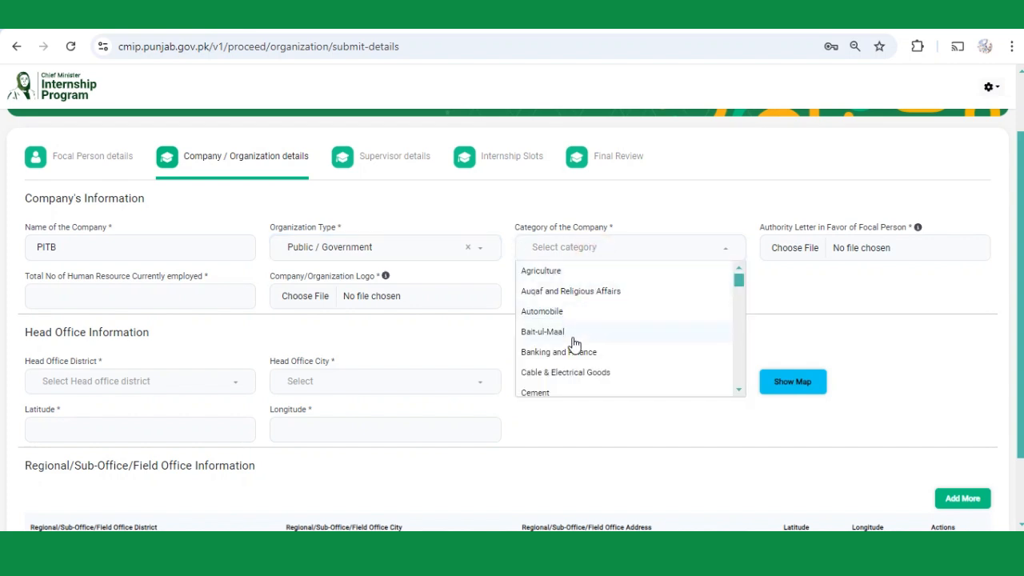
scroll(582, 352, "down", 2)
scroll(570, 346, "down", 2)
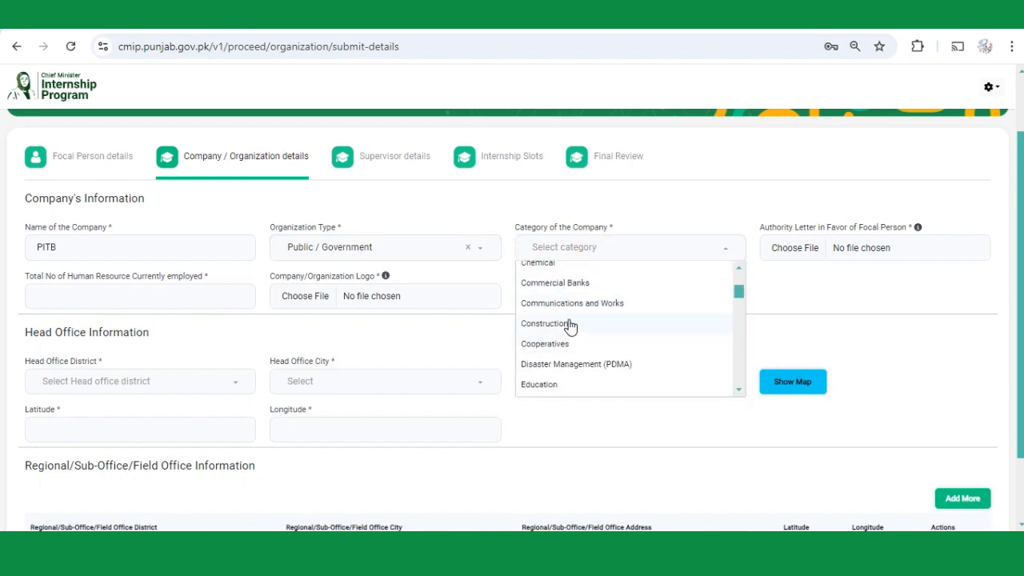
left_click(594, 303)
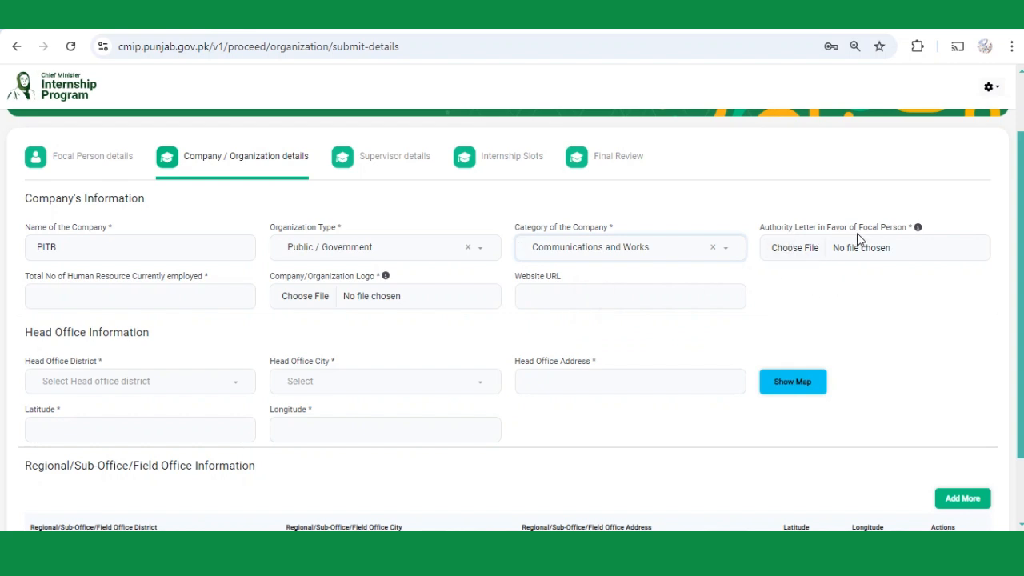
Attach the SHE WINS image as the authority letter and enter 25 as total human resources.
left_click(797, 250)
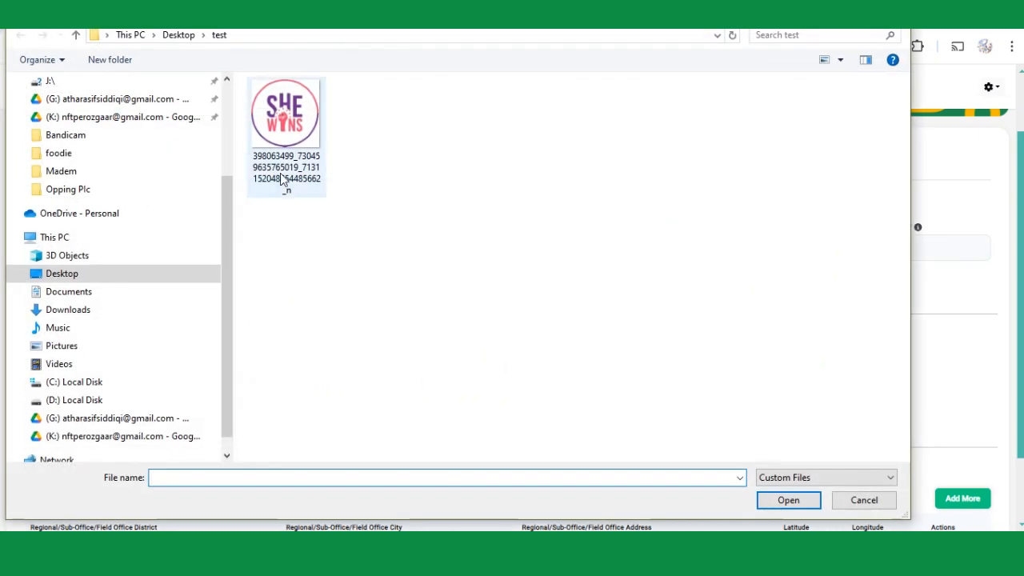
double_click(281, 178)
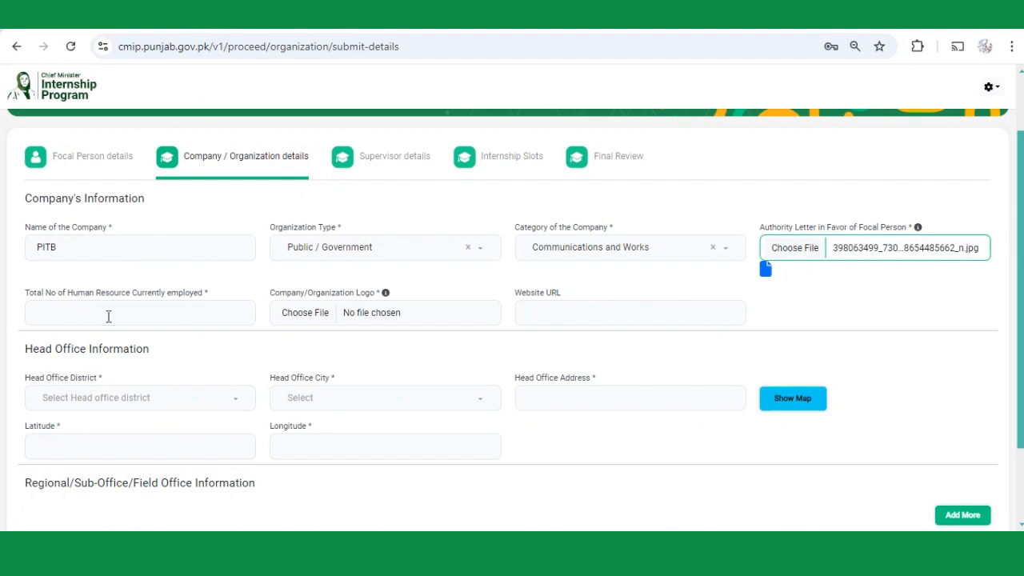
left_click(108, 314)
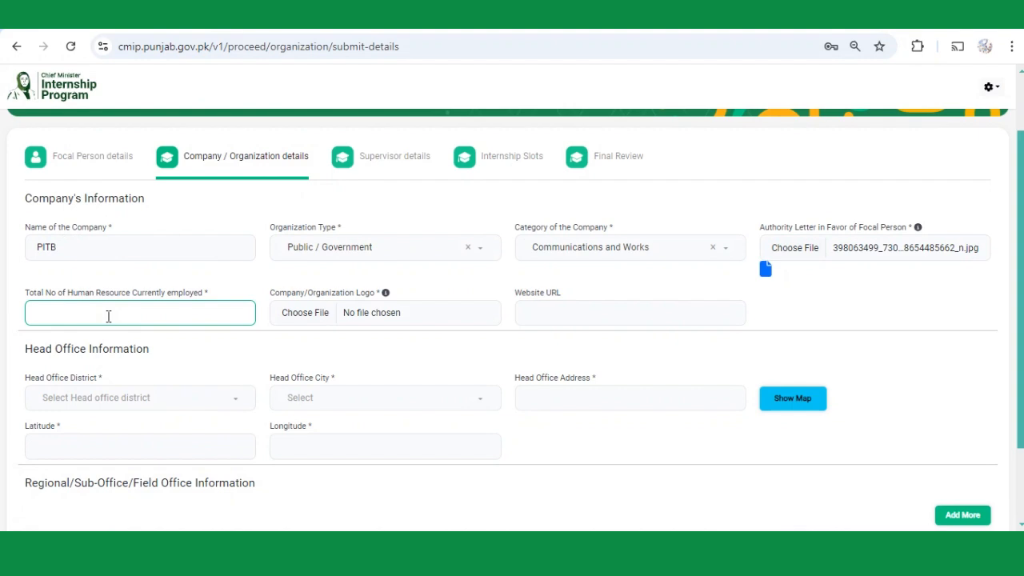
type("25")
left_click(307, 320)
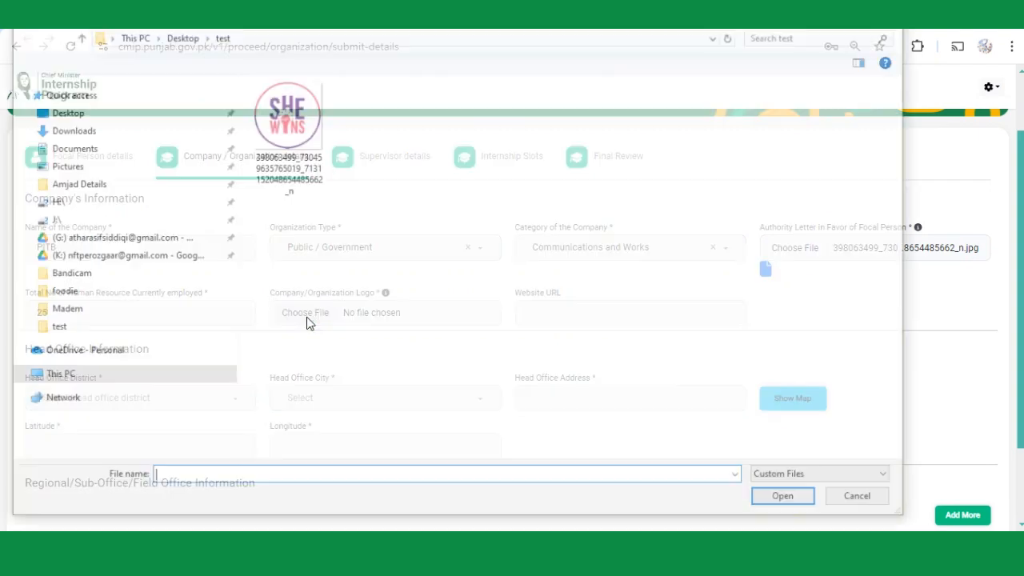
double_click(290, 140)
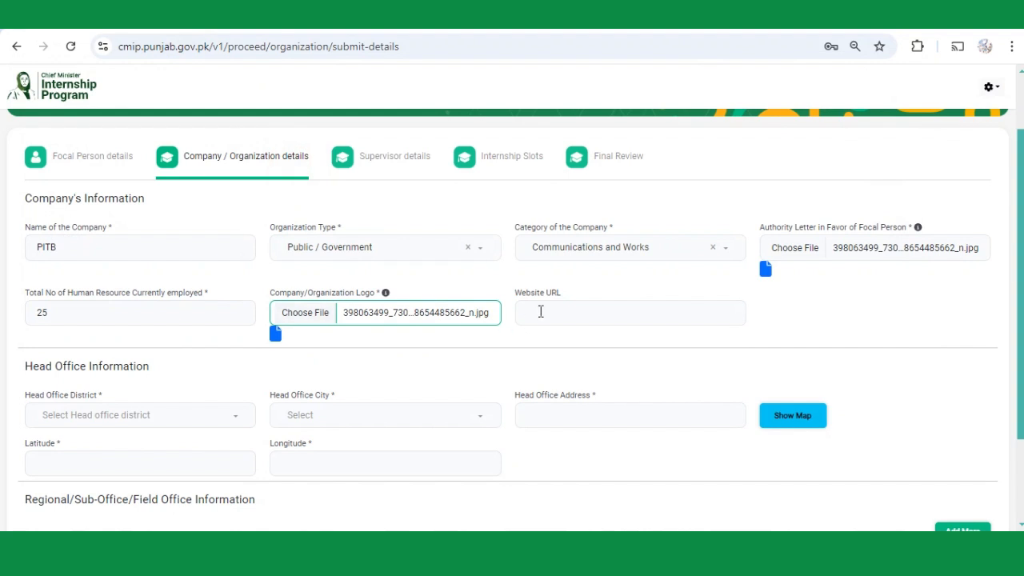
left_click(541, 311)
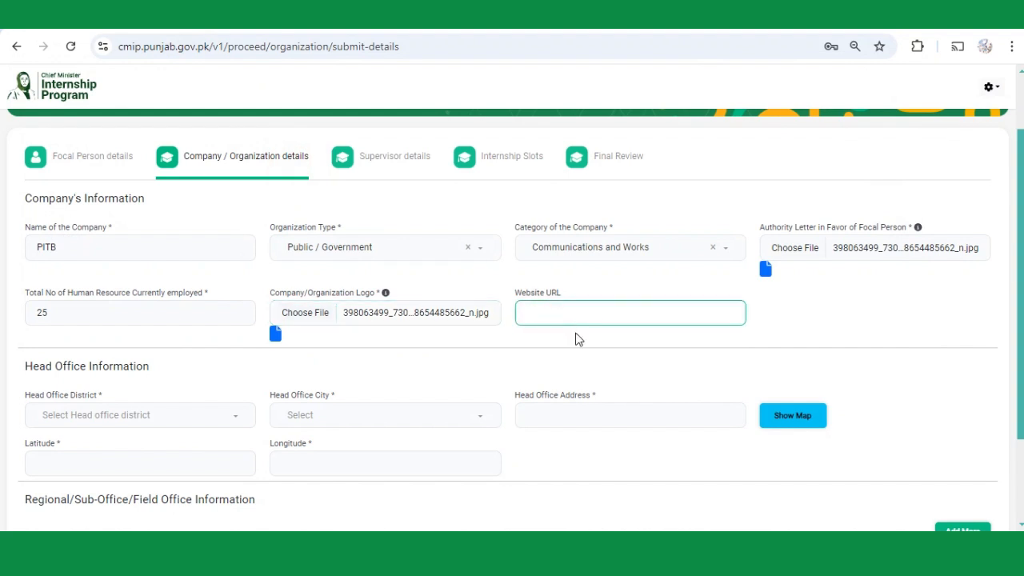
type("www.pitb.gov.pk")
Set head office district Lahore, city Model Town, and address 'maln ferozpur road'.
scroll(578, 339, "down", 1)
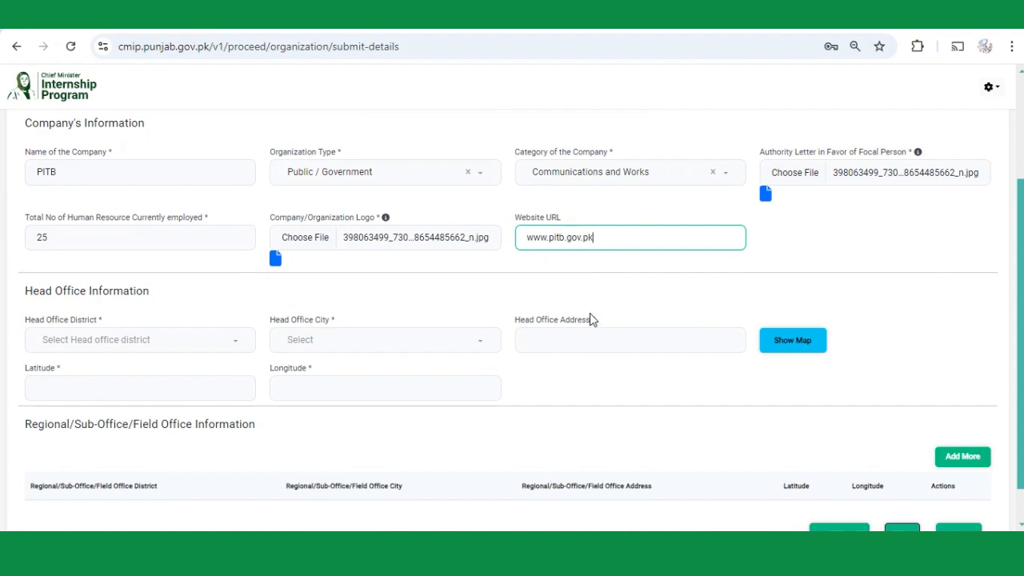
scroll(691, 305, "down", 1)
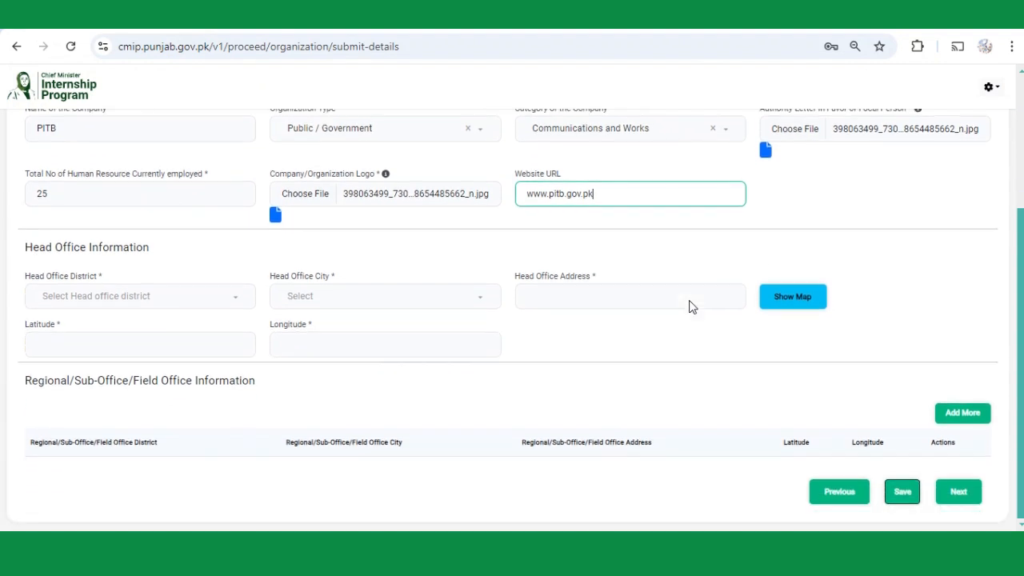
left_click(121, 303)
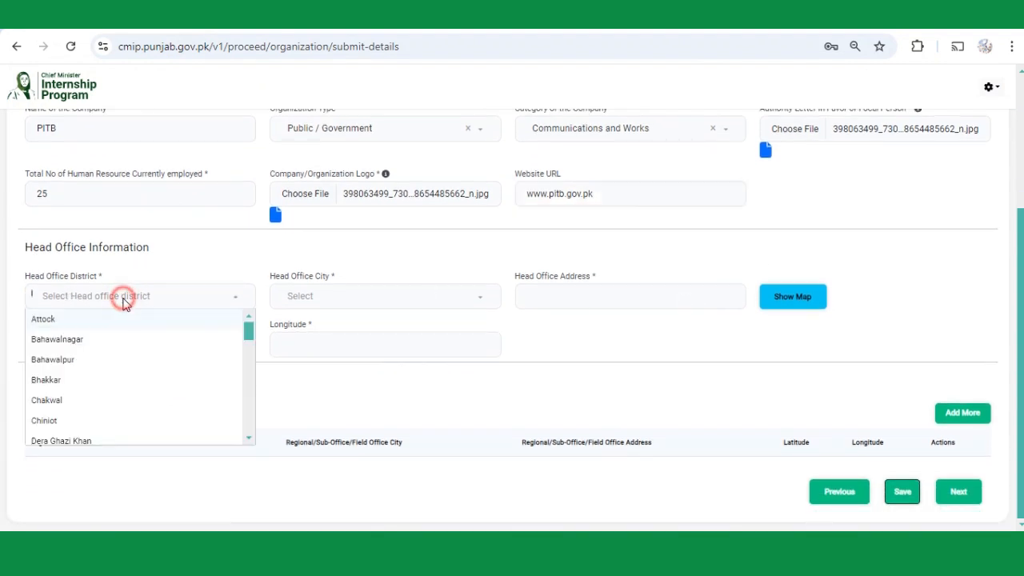
type("l")
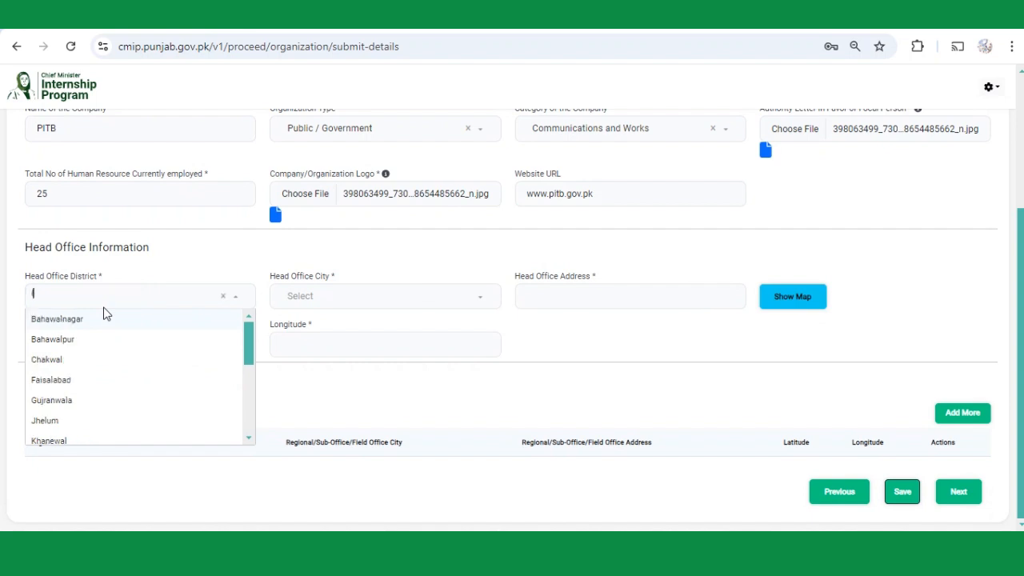
type("aho")
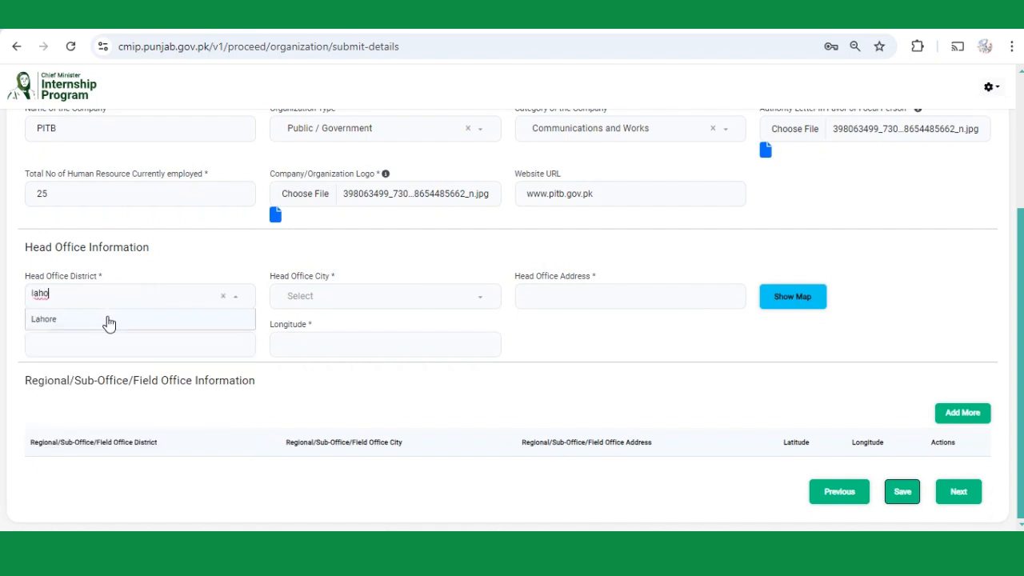
left_click(105, 318)
left_click(337, 302)
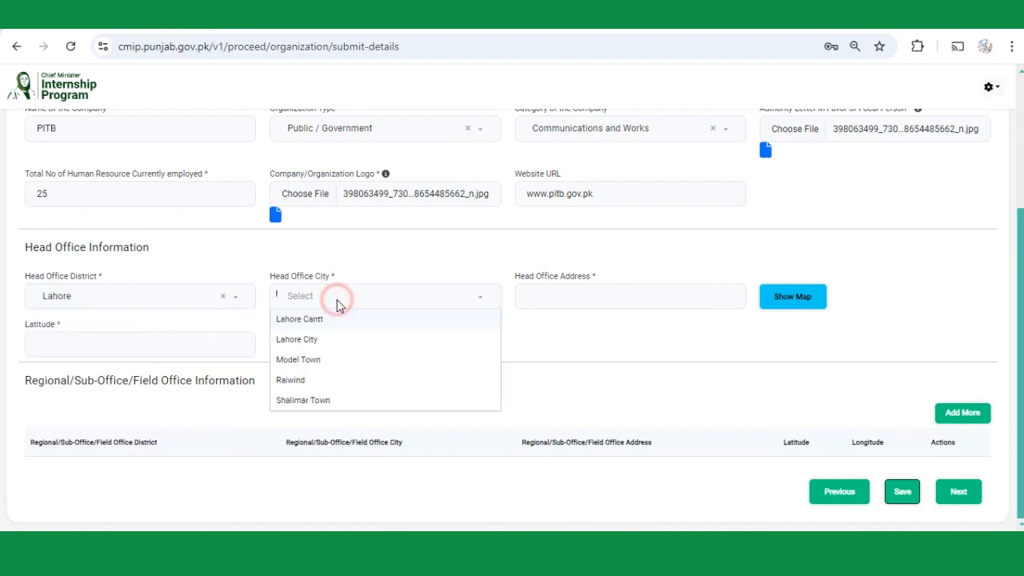
left_click(332, 359)
left_click(555, 302)
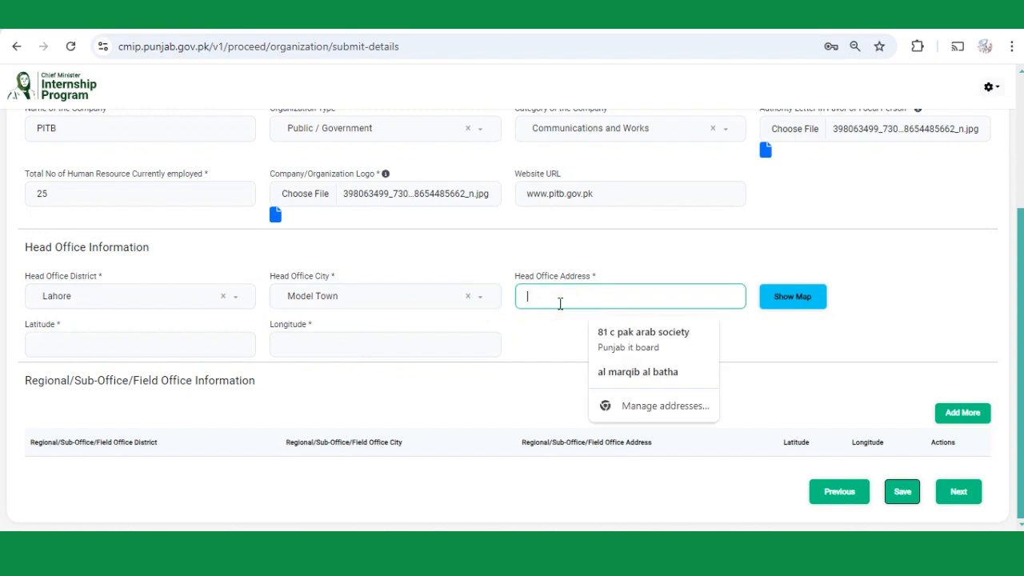
type("maln fero")
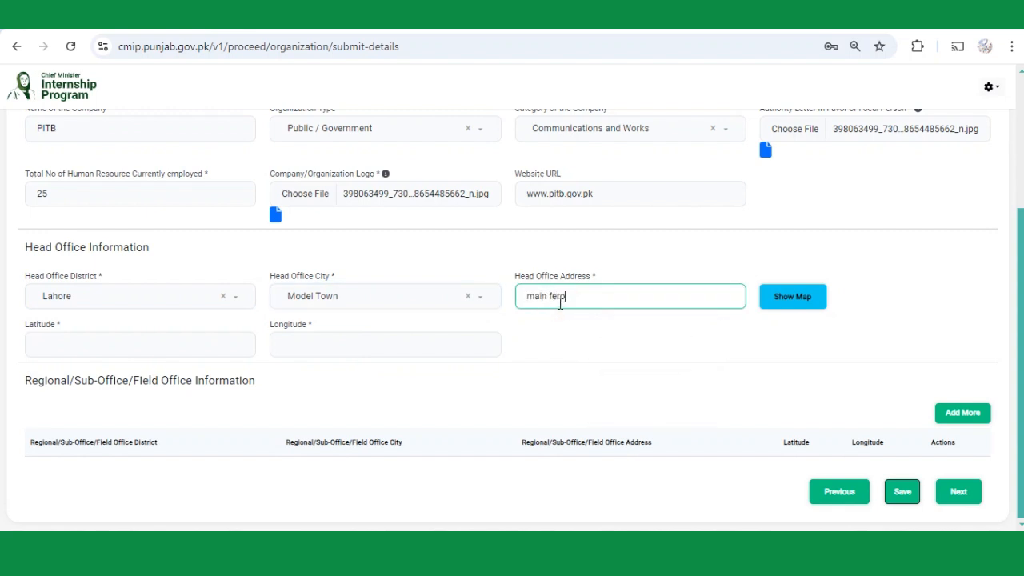
type("zpur road")
Drop the head office map pin at North Ave in Model Town, Lahore.
left_click(787, 312)
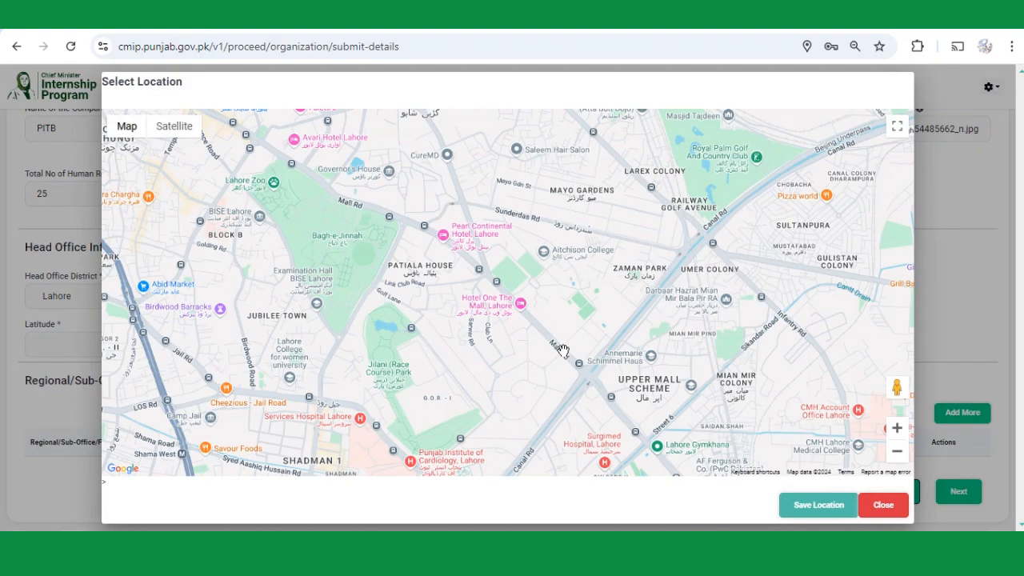
scroll(562, 350, "down", 2)
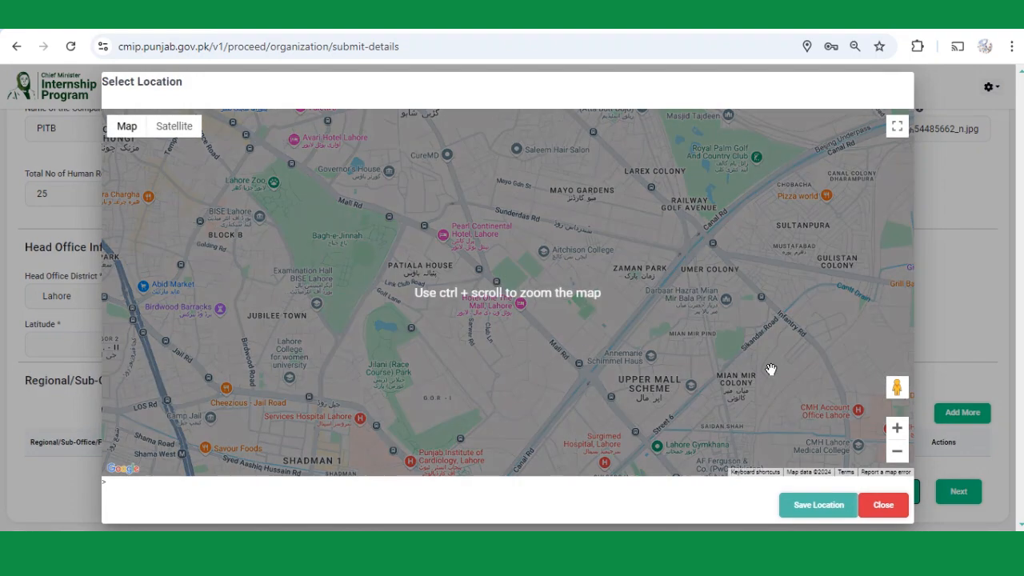
left_click(894, 453)
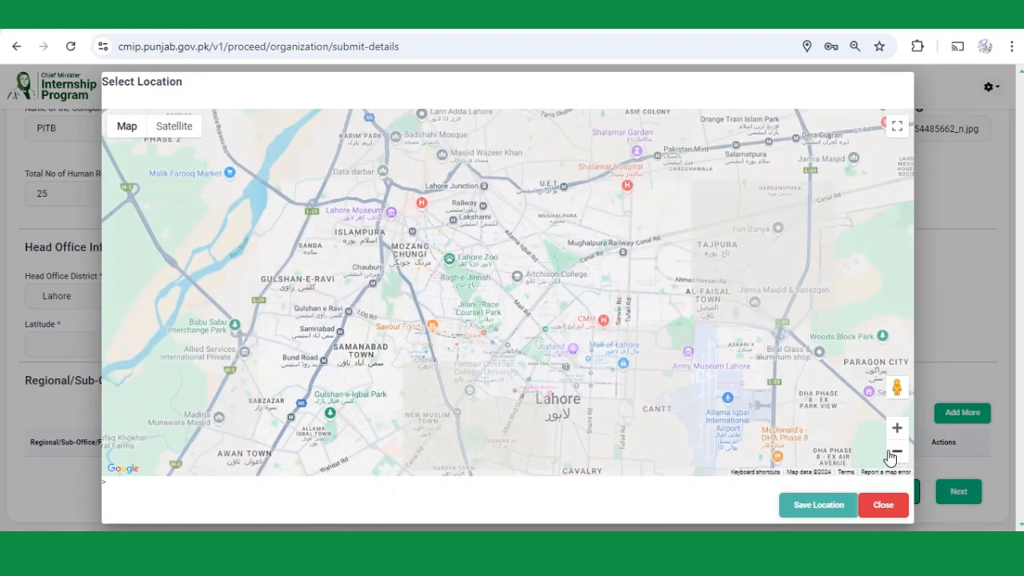
left_click(891, 453)
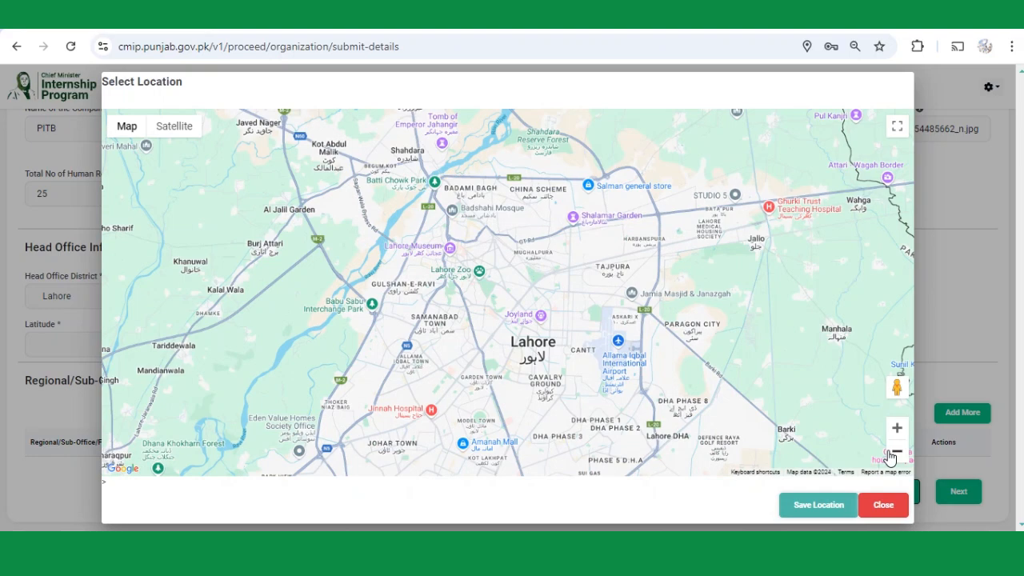
left_click(897, 428)
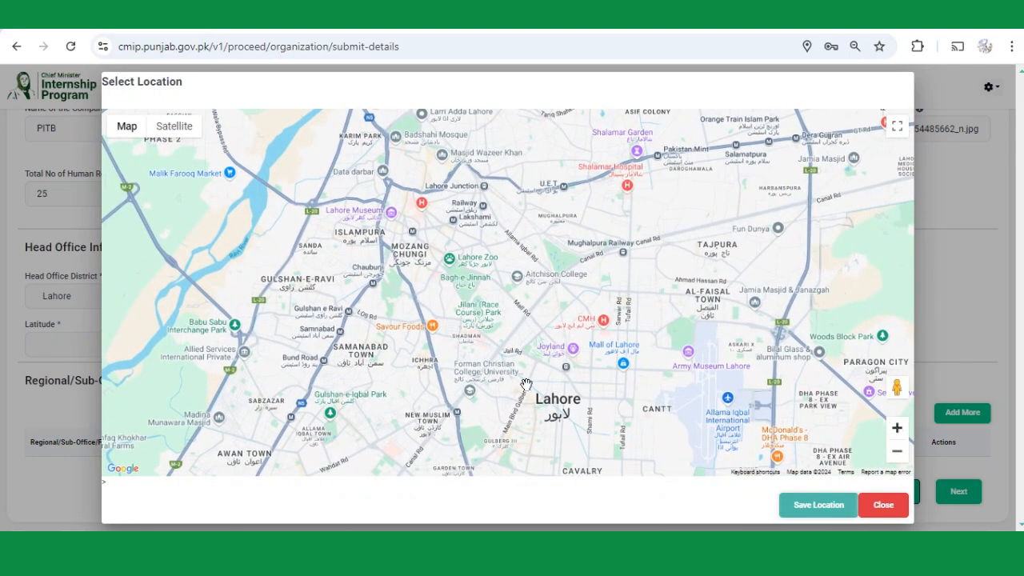
left_click_drag(513, 415, 454, 249)
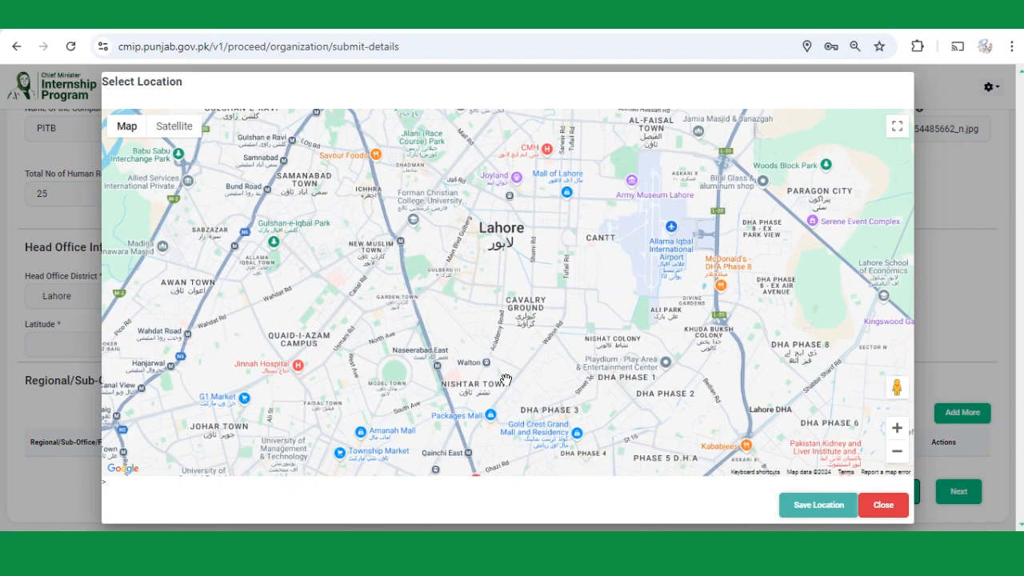
left_click_drag(507, 380, 517, 262)
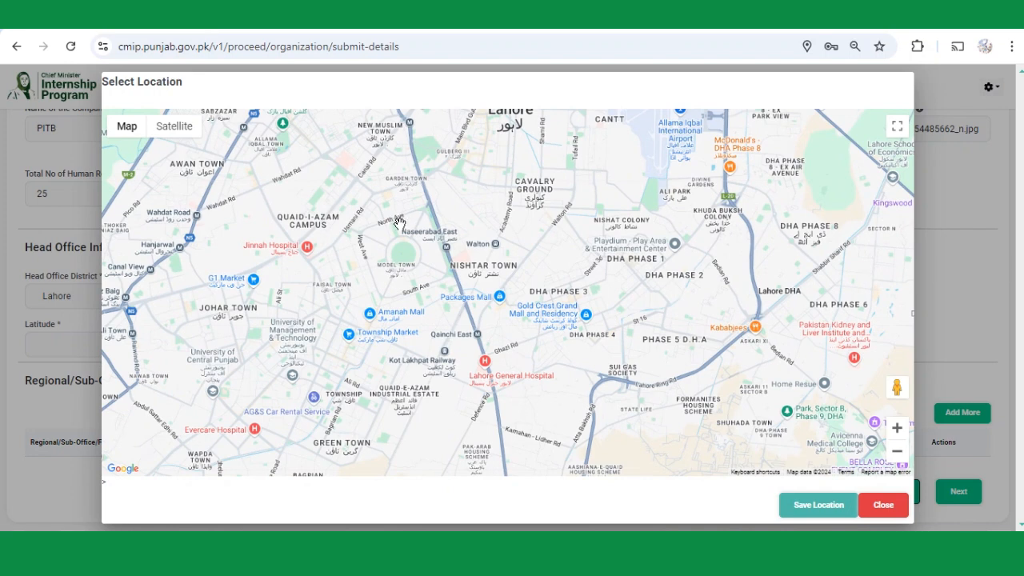
left_click(399, 222)
left_click(794, 506)
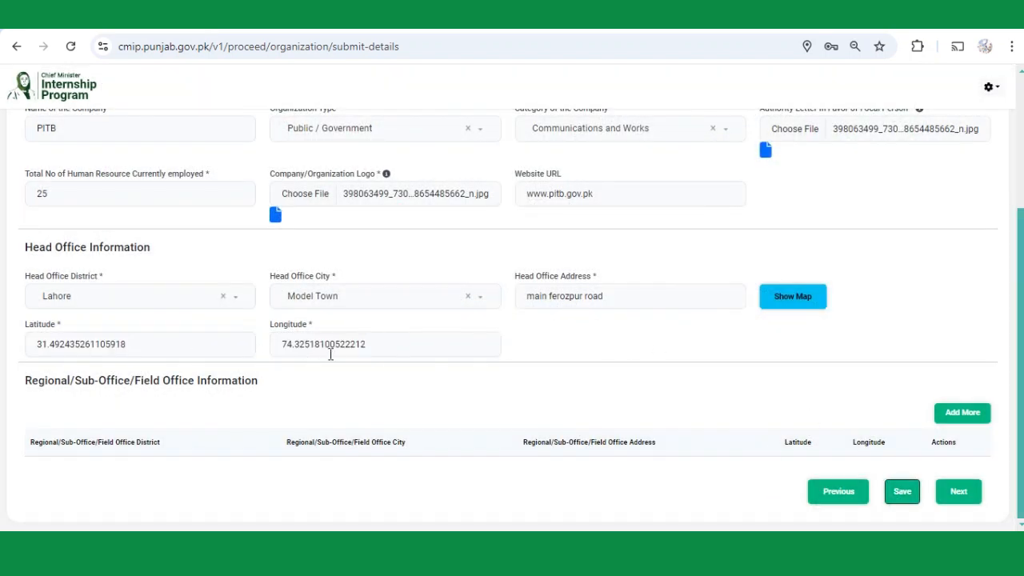
left_click(919, 490)
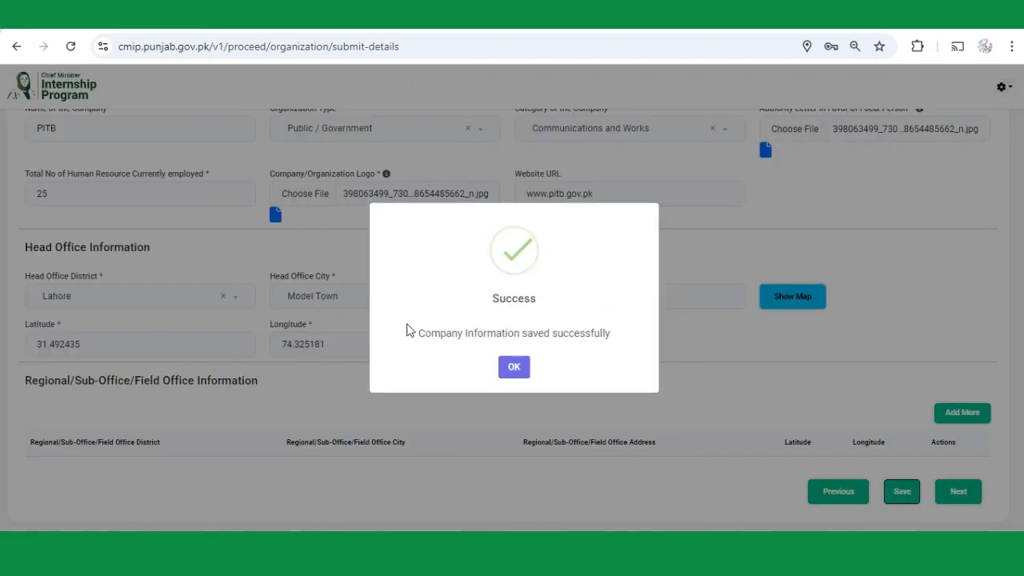
left_click(515, 370)
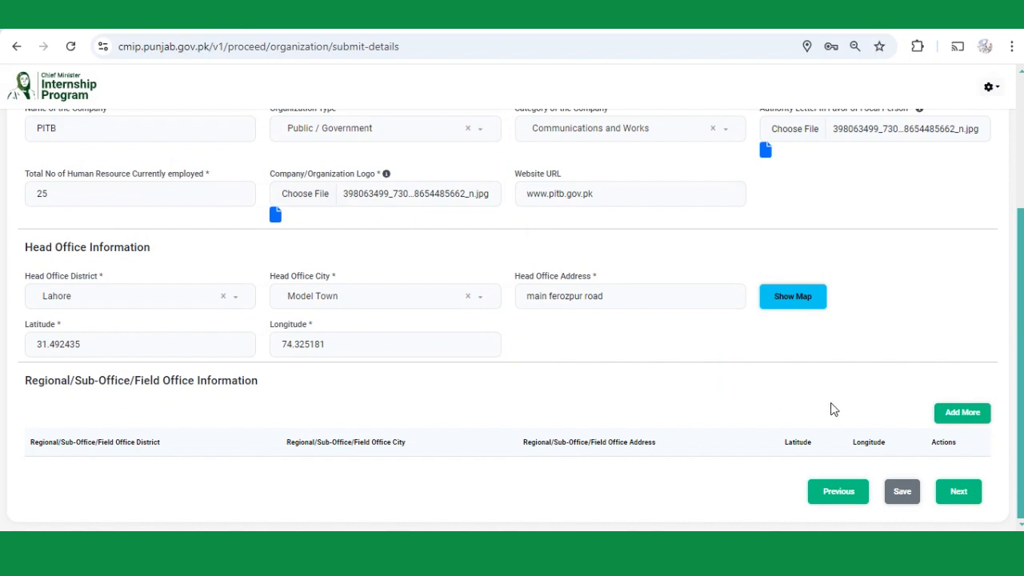
Add a regional office in Sheikhupura district, Muridke city, address 'main groad murizke'.
left_click(950, 417)
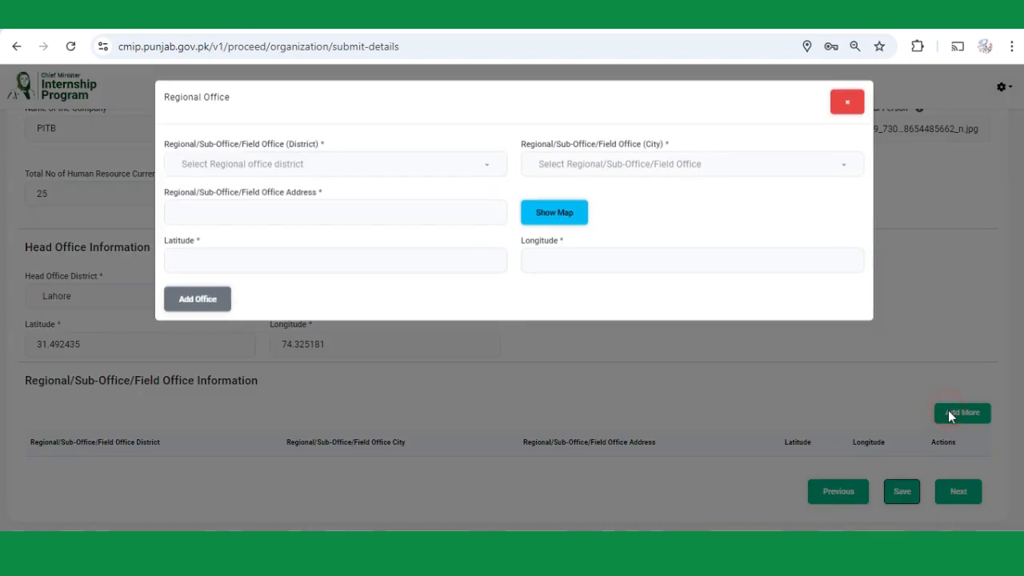
left_click(307, 166)
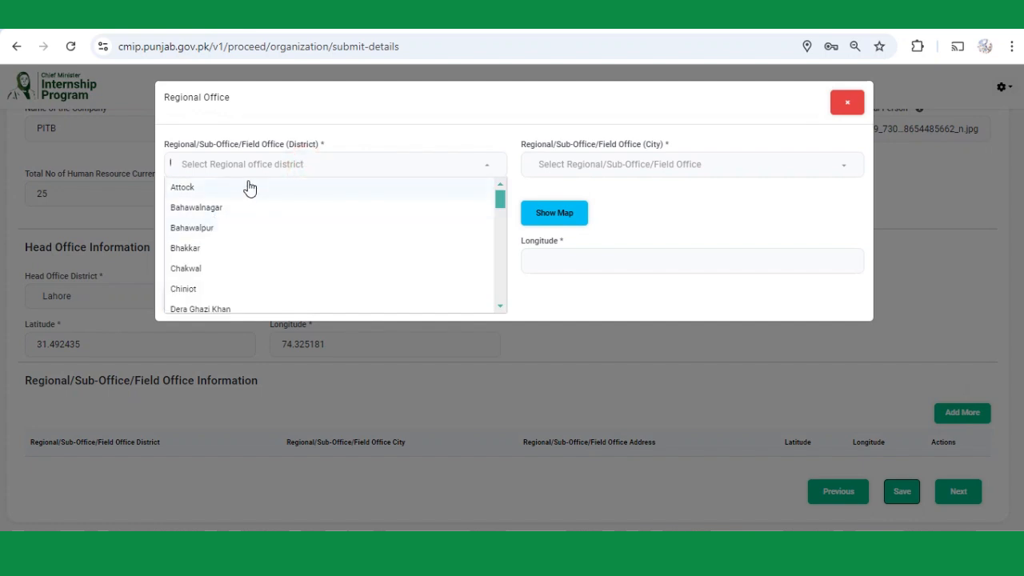
type("sheik")
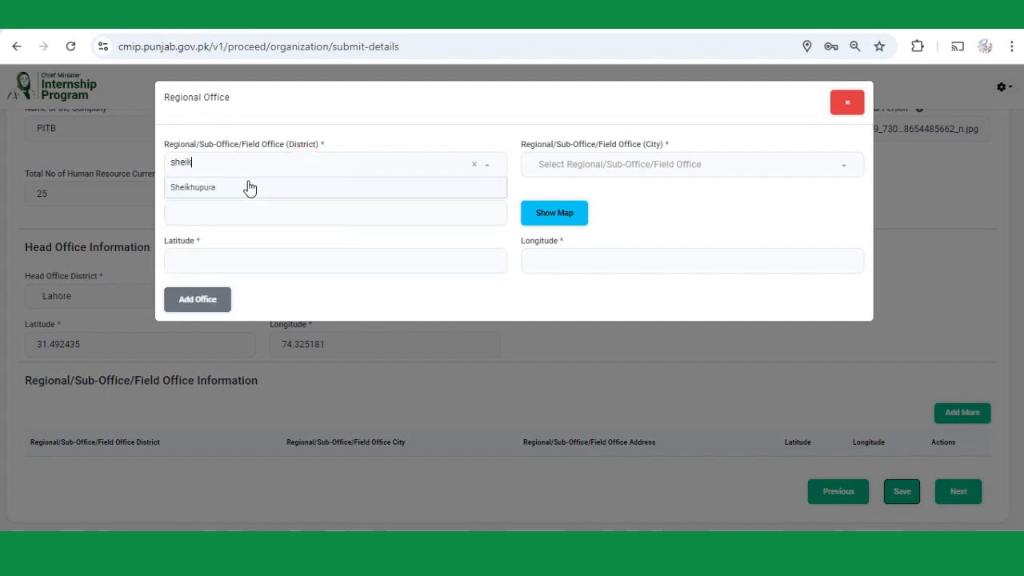
left_click(250, 187)
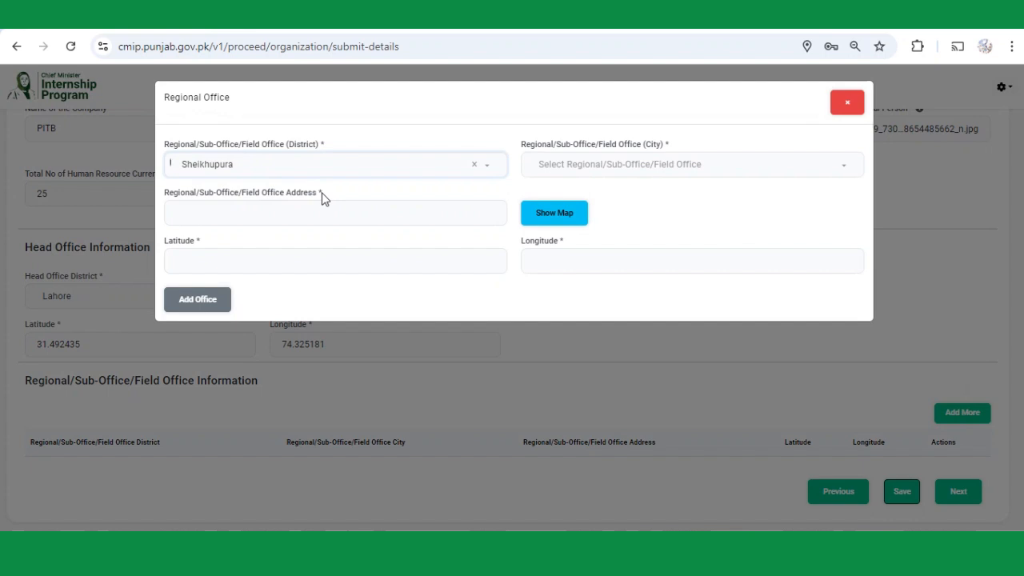
left_click(555, 165)
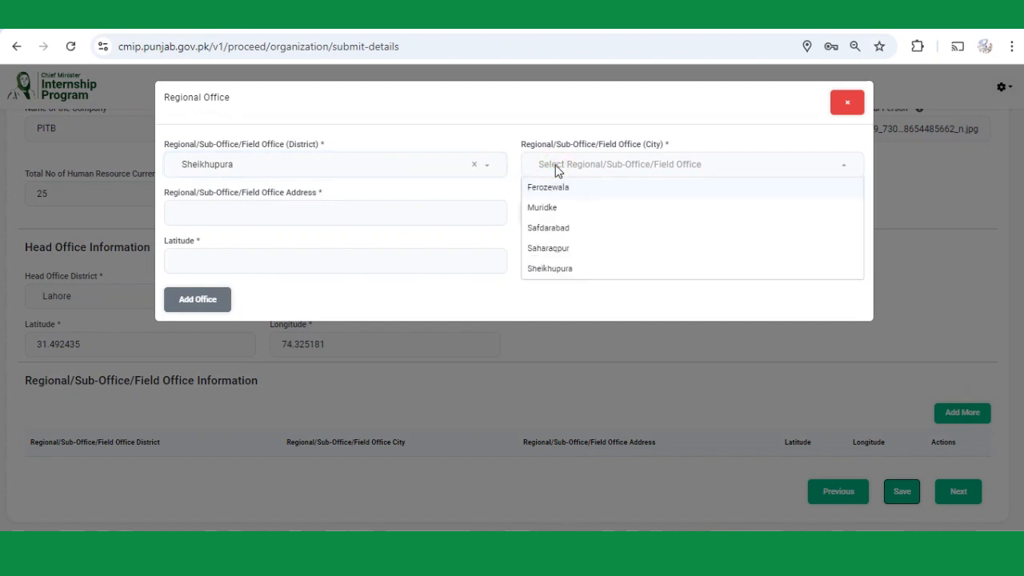
left_click(575, 211)
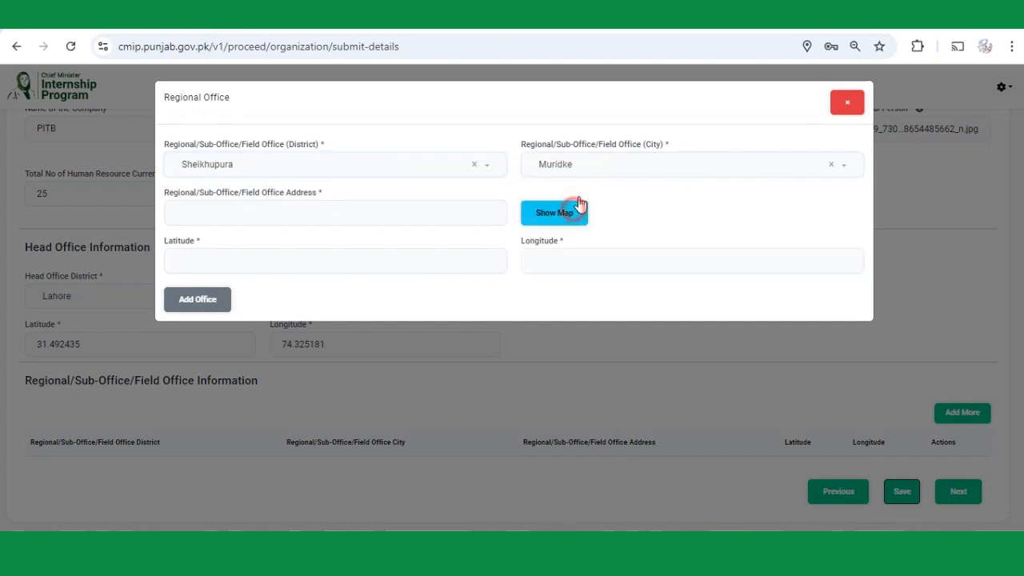
left_click(270, 209)
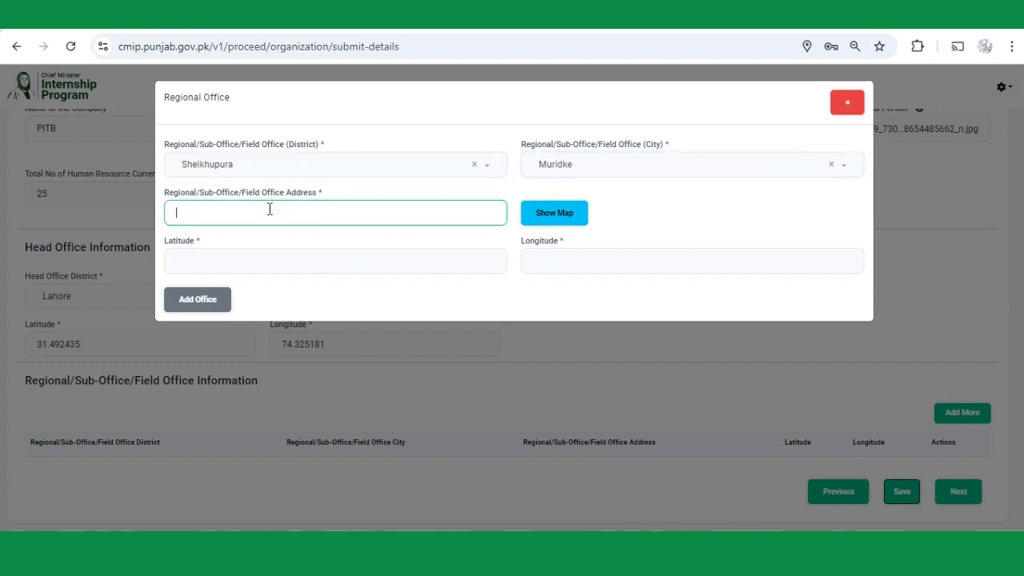
type("main groad muriz")
type("ke")
Open the regional office map, zoomed out to show the area north of Lahore.
left_click(549, 220)
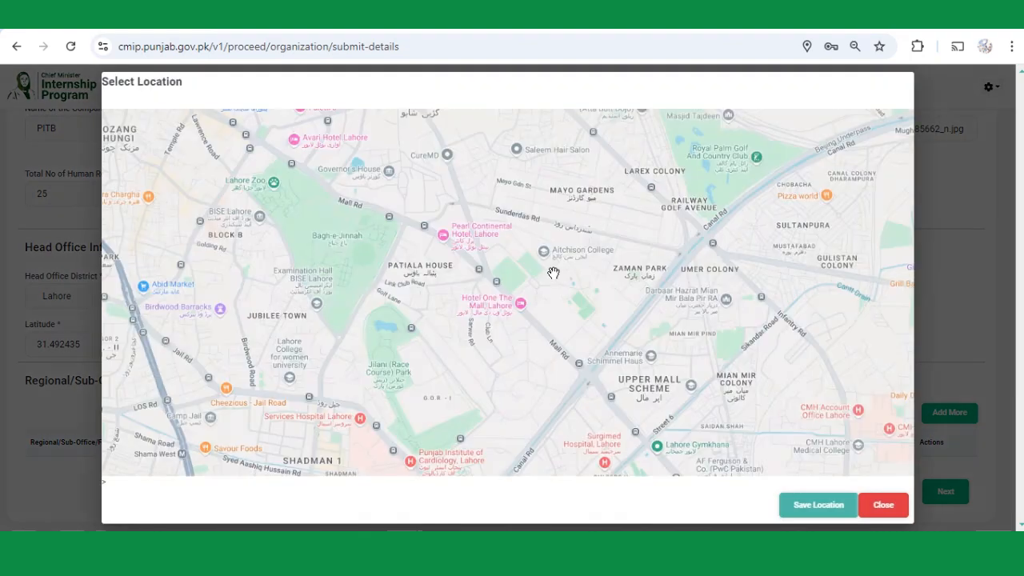
left_click(898, 453)
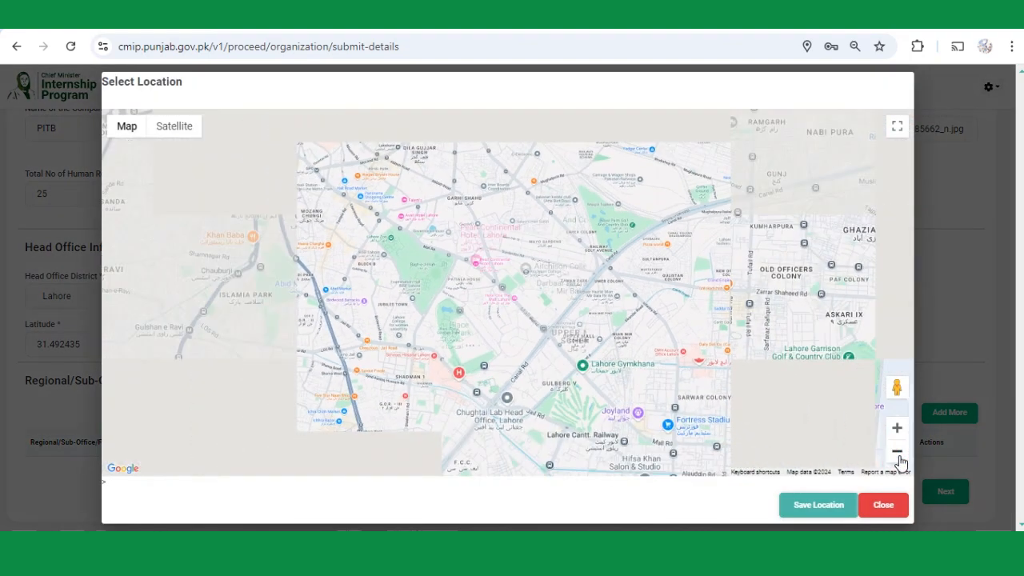
left_click(898, 453)
left_click(898, 453)
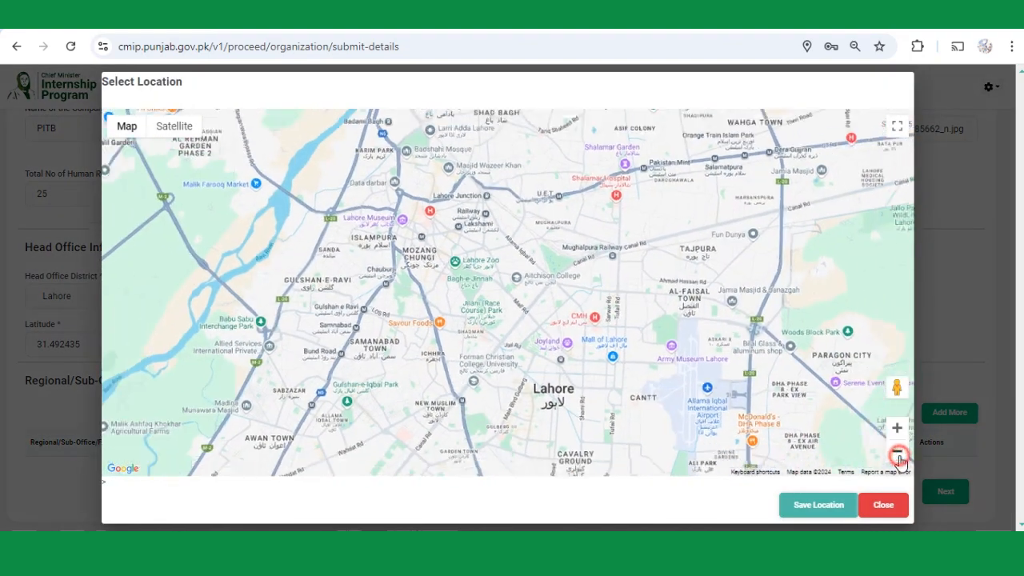
left_click_drag(548, 174, 573, 301)
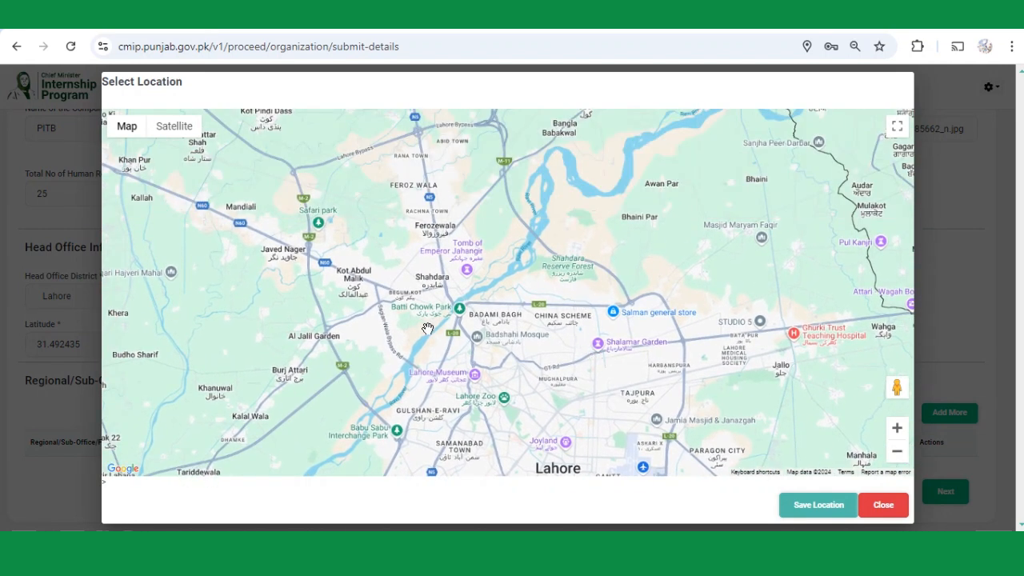
mouse_move(391, 216)
left_mouse_down()
mouse_move(395, 330)
mouse_move(388, 304)
mouse_move(409, 249)
left_mouse_up()
Pin the regional office near Rachna Town and save latitude 31.653117, longitude 74.248391.
left_click(423, 249)
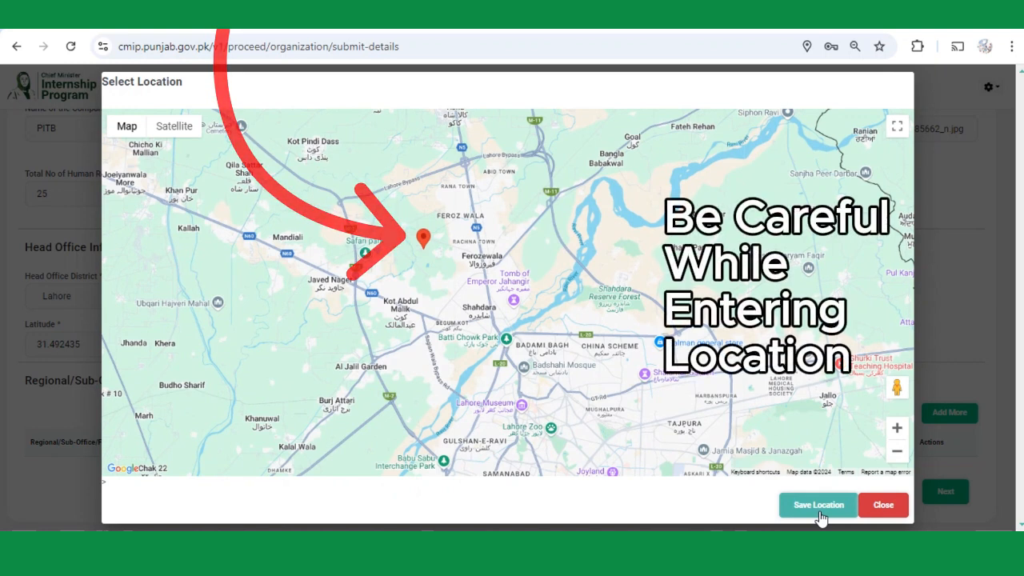
left_click(819, 513)
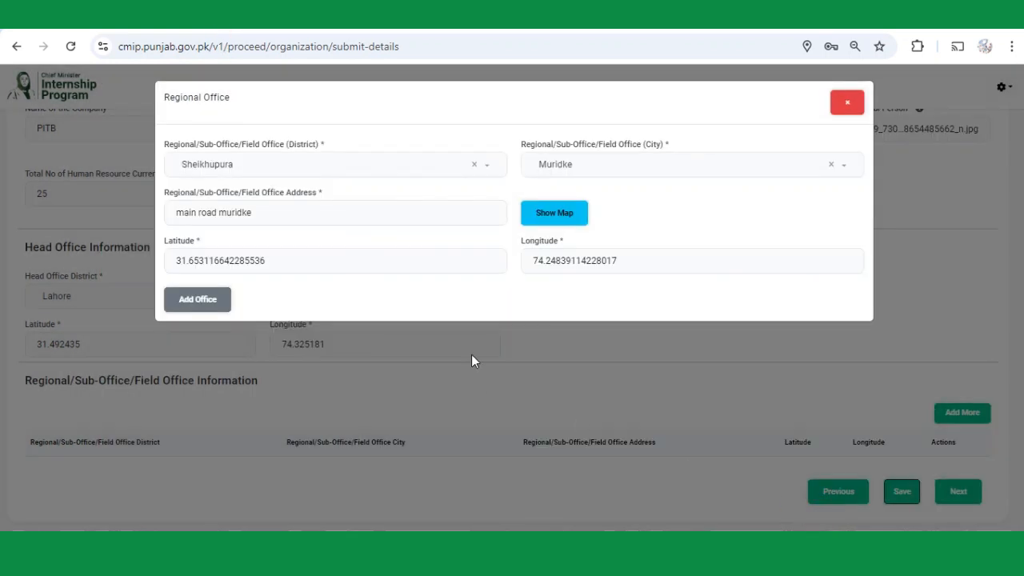
Add the Sheikhupura–Muridke regional office row to the offices table.
left_click(206, 309)
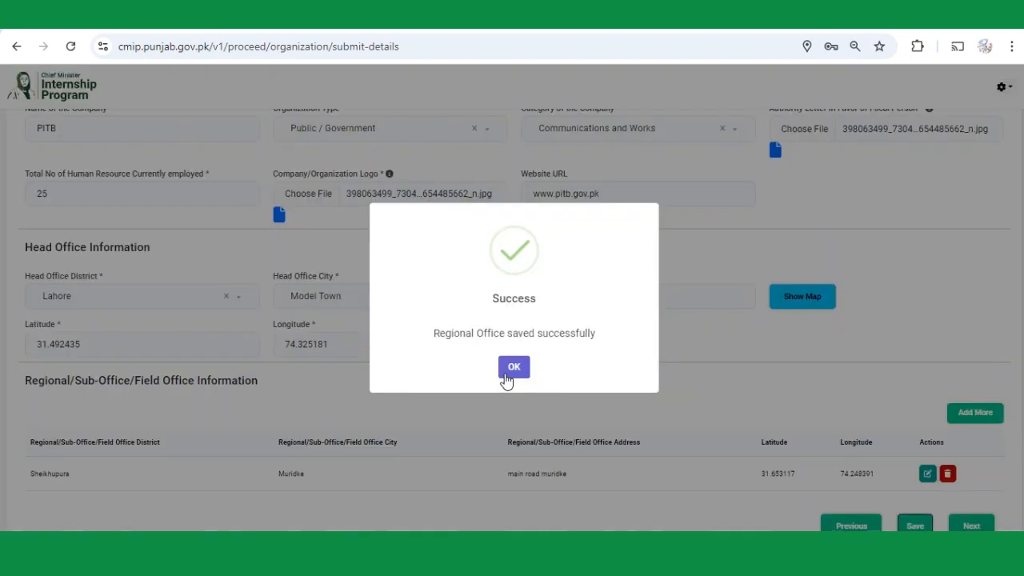
left_click(512, 373)
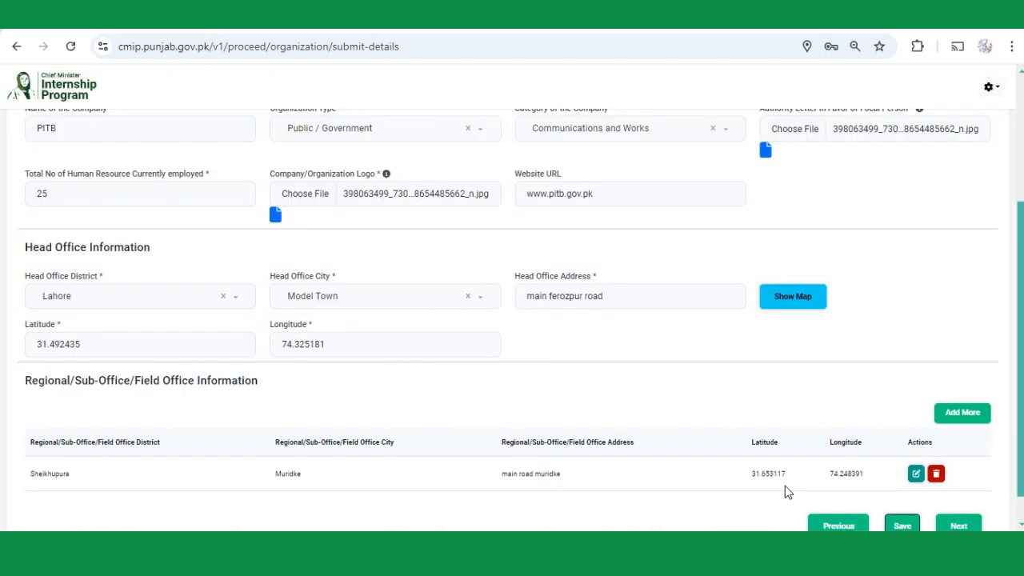
scroll(805, 475, "down", 1)
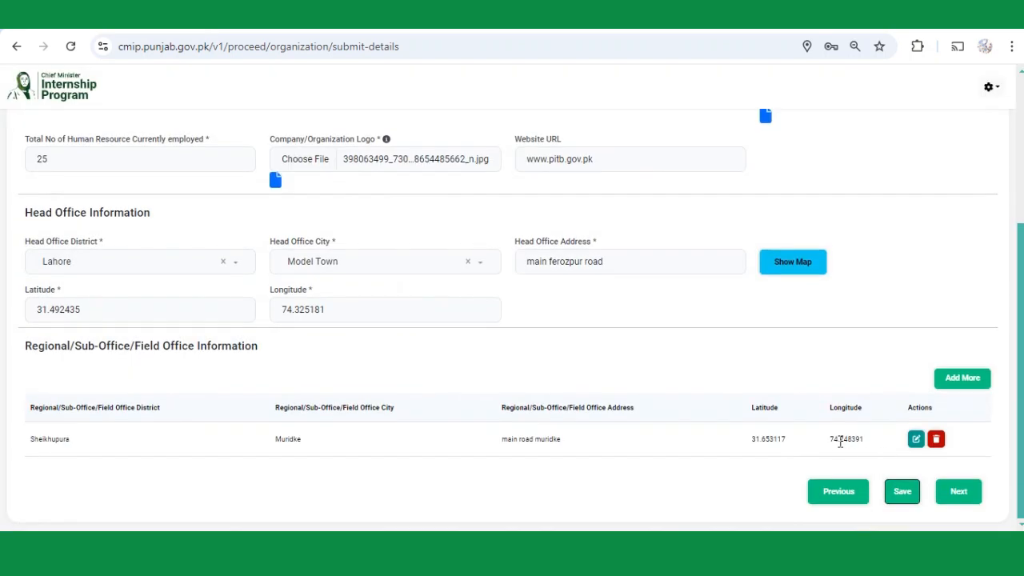
Save the company information and continue to the supervisor details step.
left_click(902, 493)
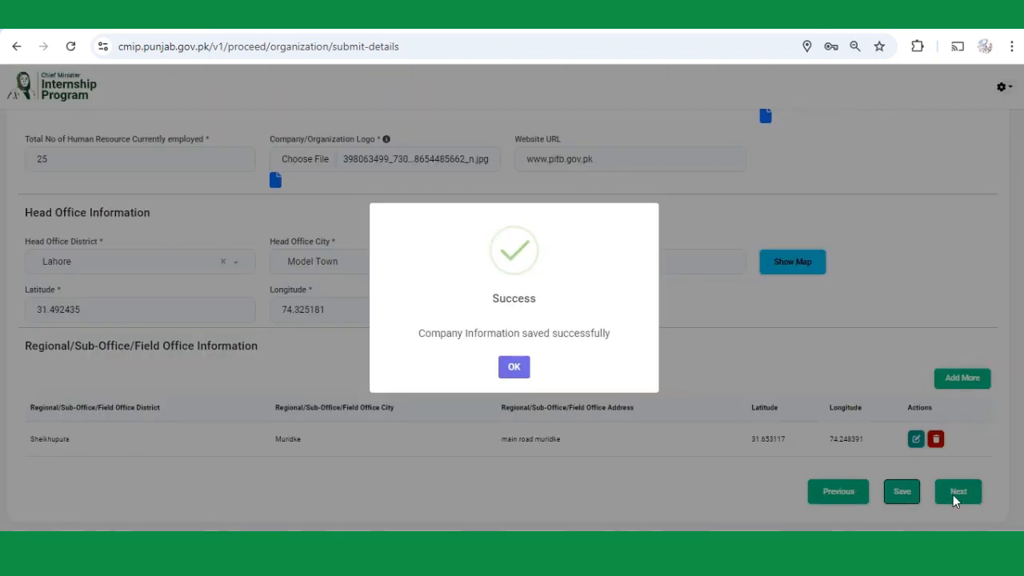
left_click(514, 366)
left_click(954, 499)
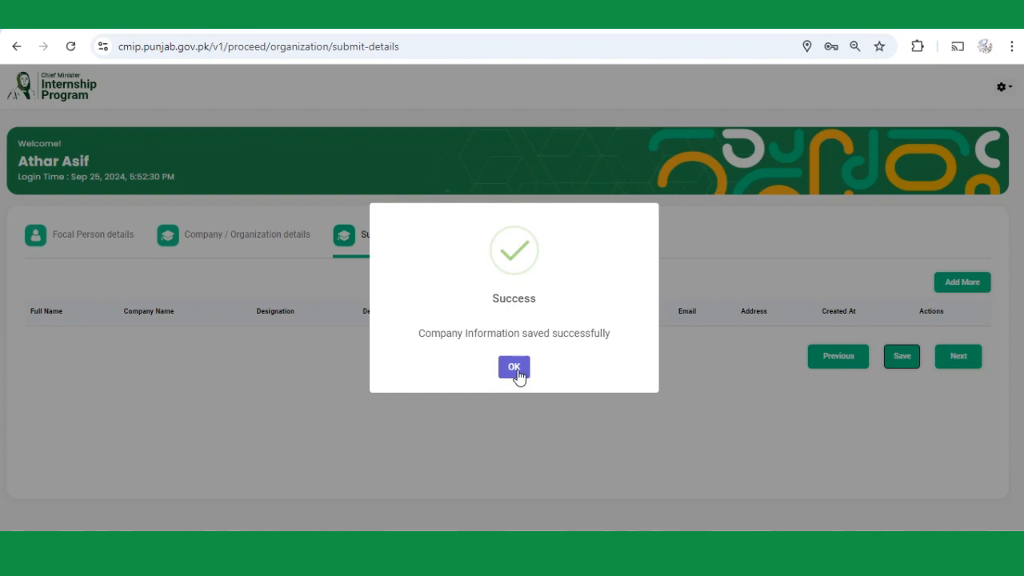
Set the organization type to Private and the category to Construction.
left_click(515, 368)
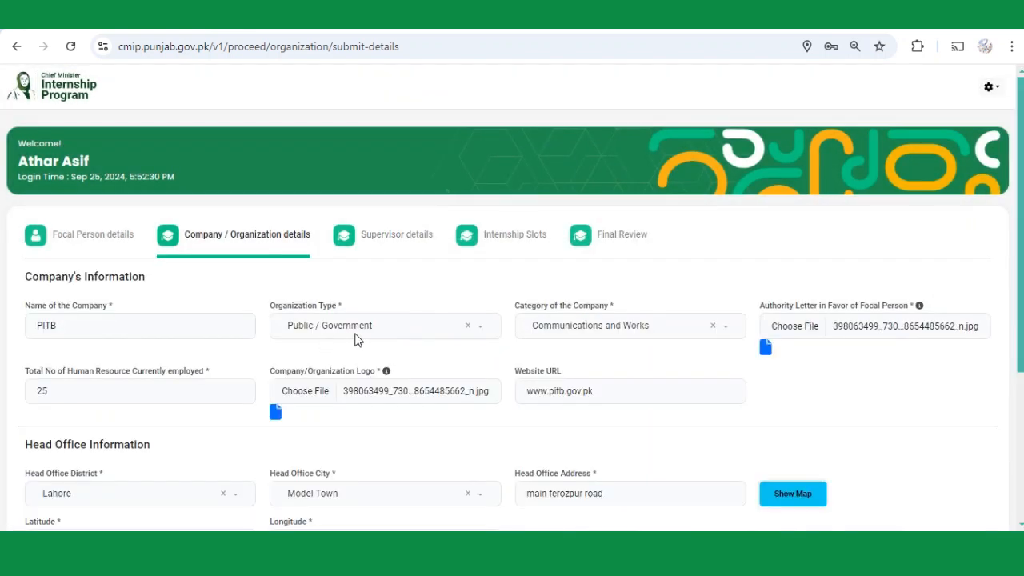
left_click(357, 340)
left_click(310, 376)
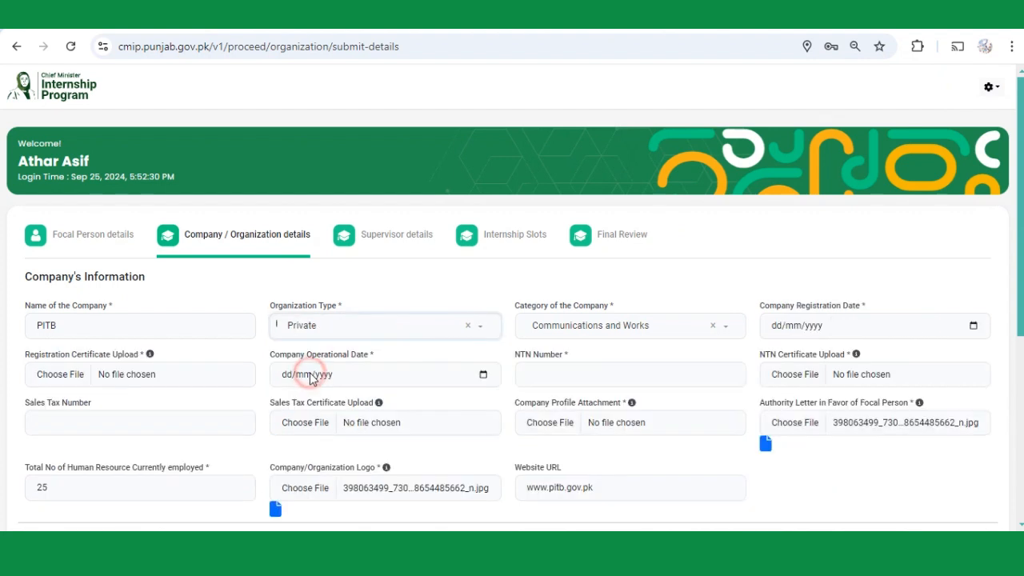
left_click(615, 338)
left_click(573, 373)
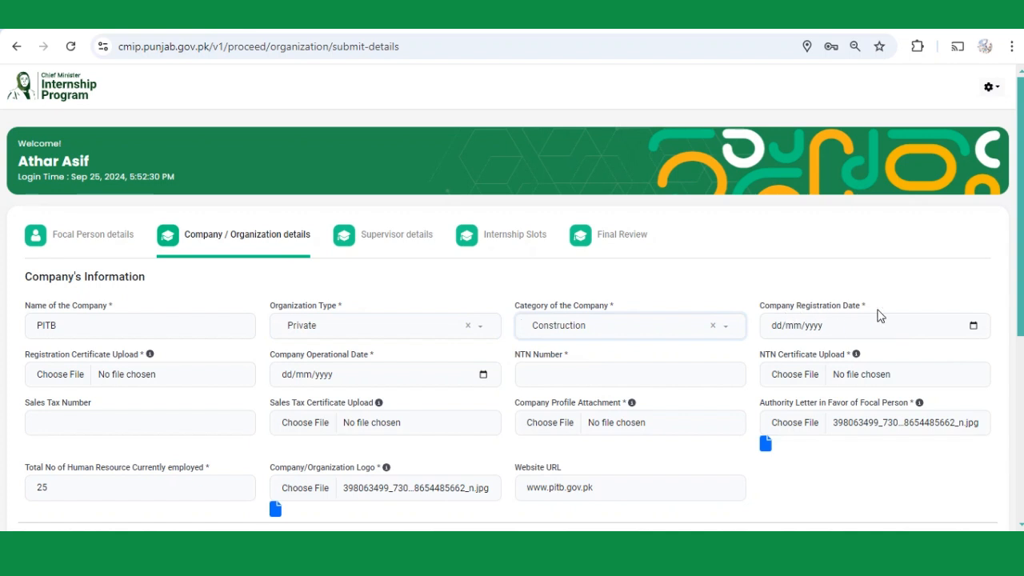
Set the company registration date to 19/02/2018.
left_click(975, 326)
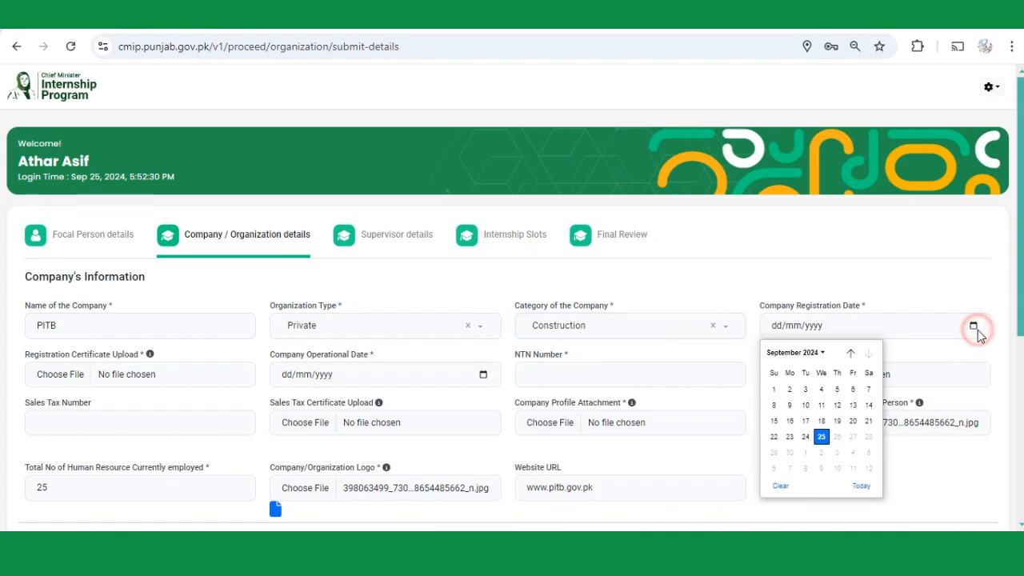
left_click(821, 437)
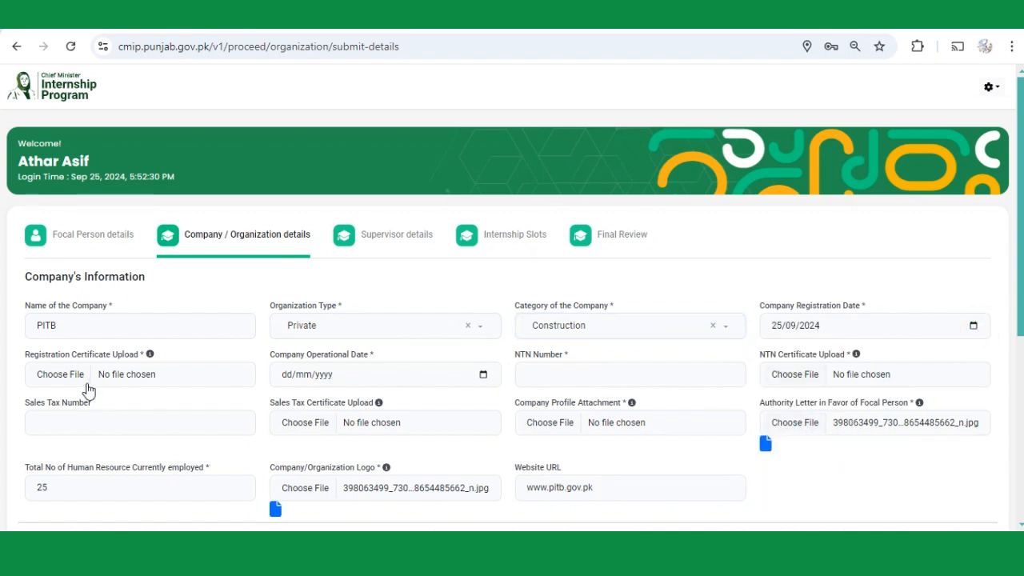
left_click(973, 326)
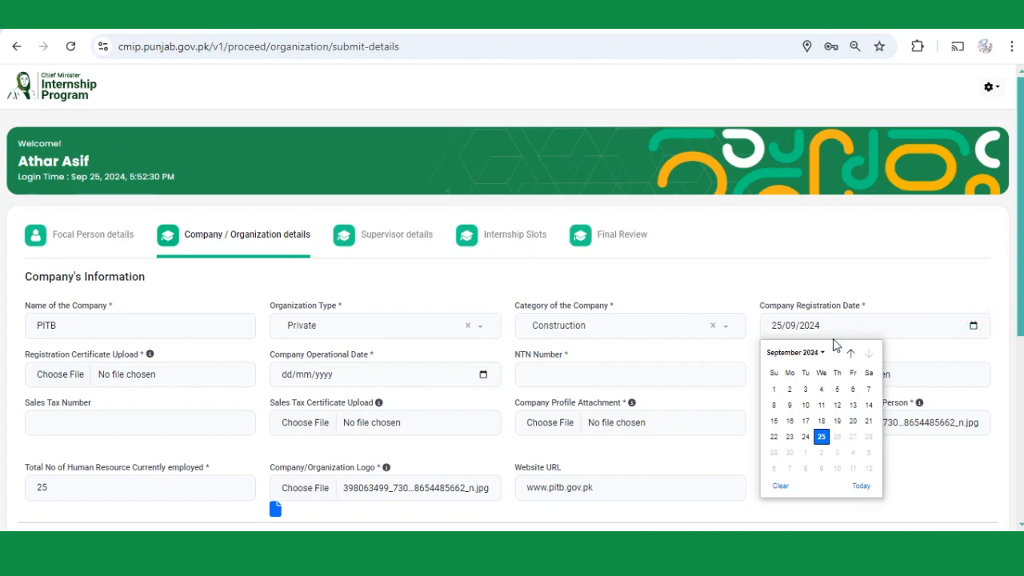
left_click(818, 352)
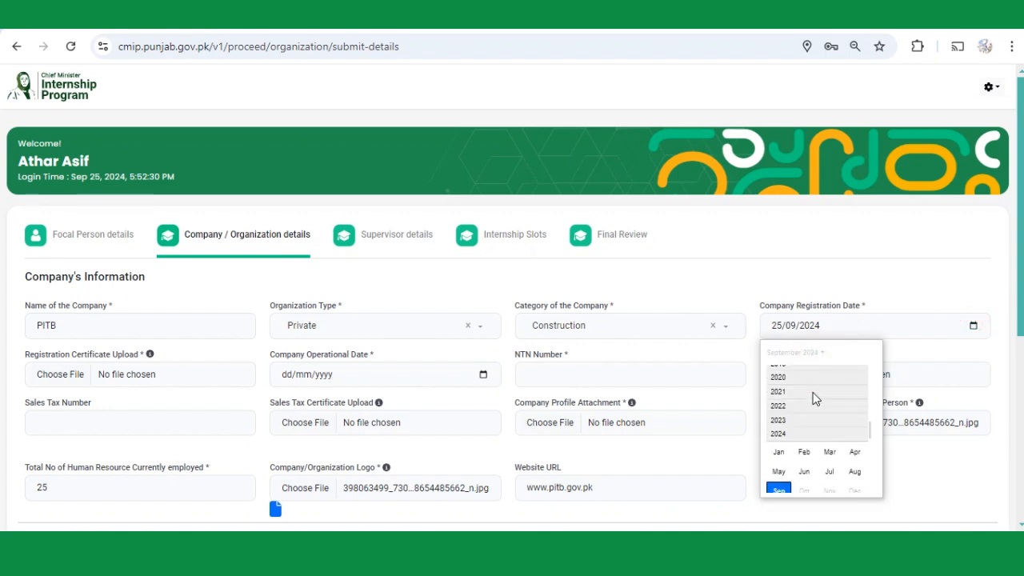
left_click(804, 390)
left_click(805, 389)
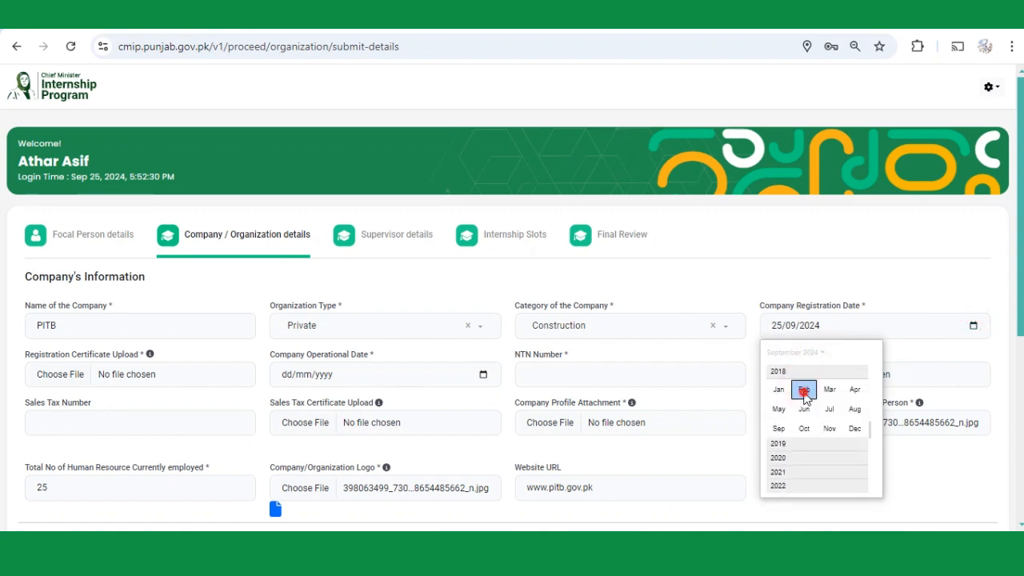
left_click(789, 437)
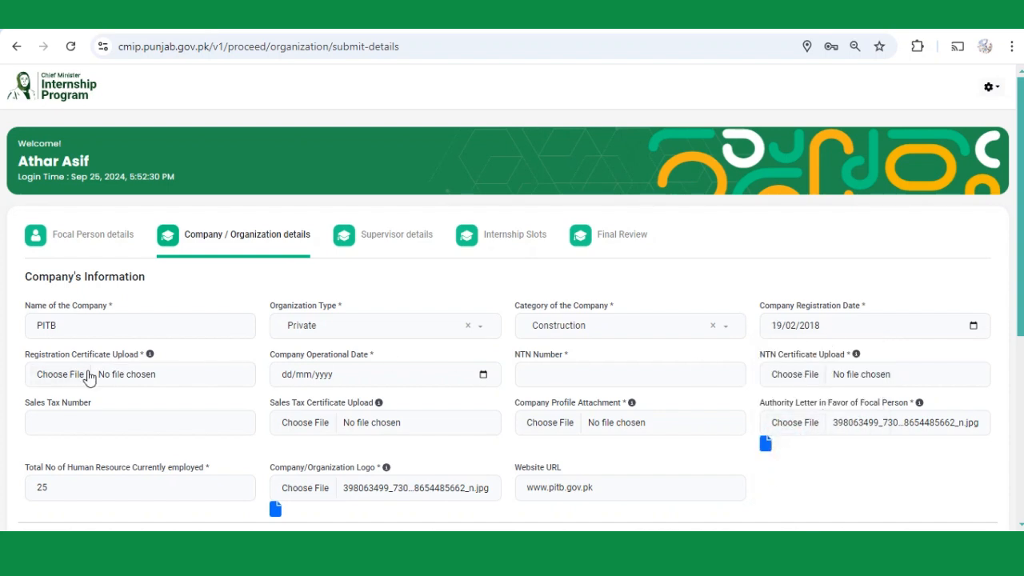
left_click(62, 374)
Attach the registration certificate image and set the operational date to 25/02/2022.
left_click(293, 164)
double_click(293, 164)
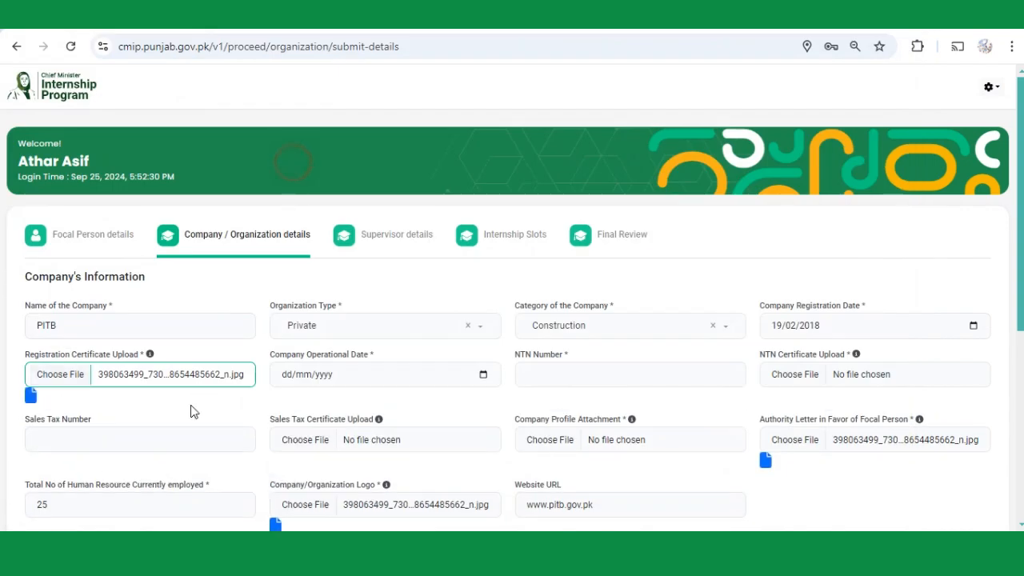
left_click(370, 376)
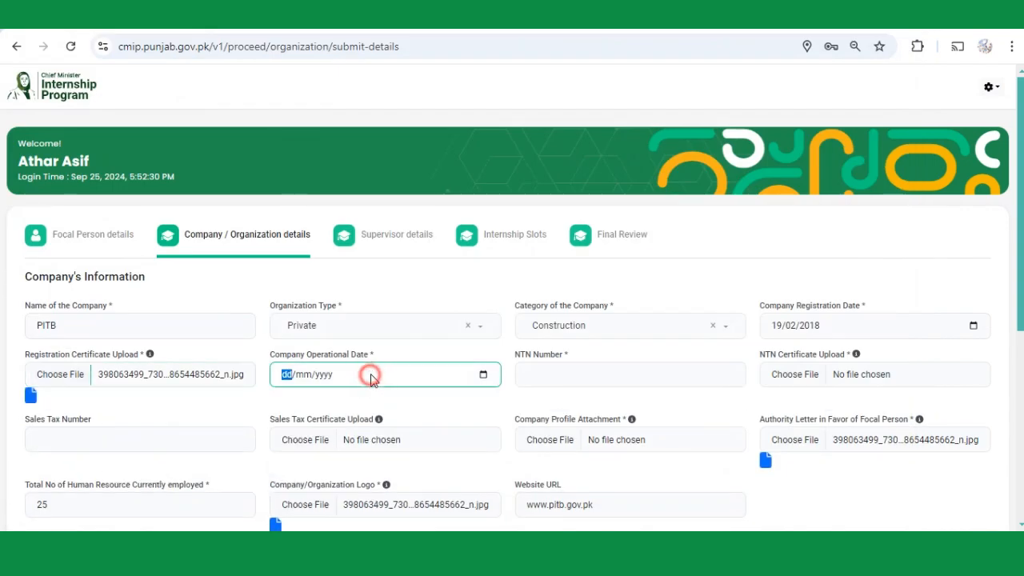
left_click(483, 375)
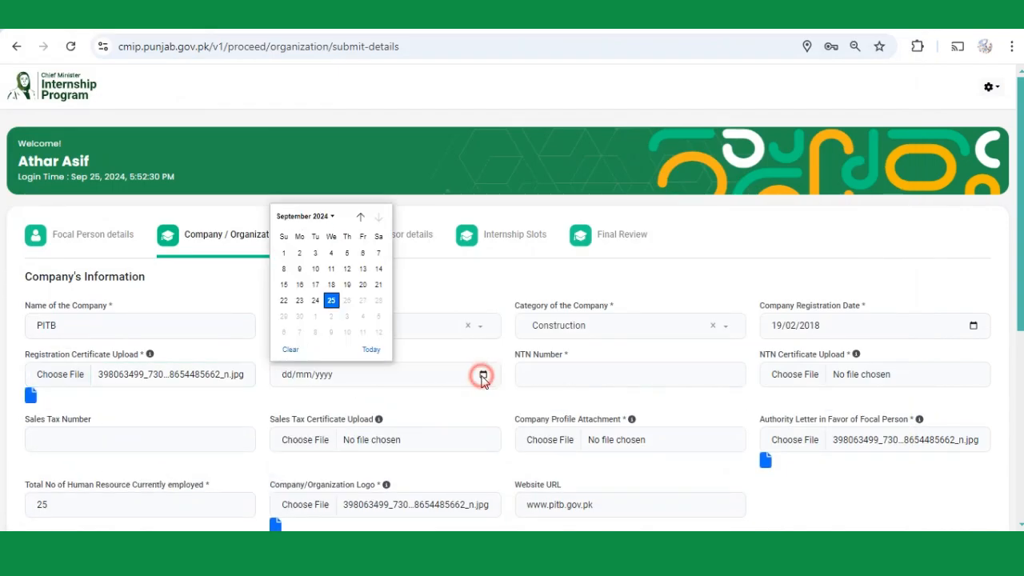
left_click(312, 217)
left_click(307, 263)
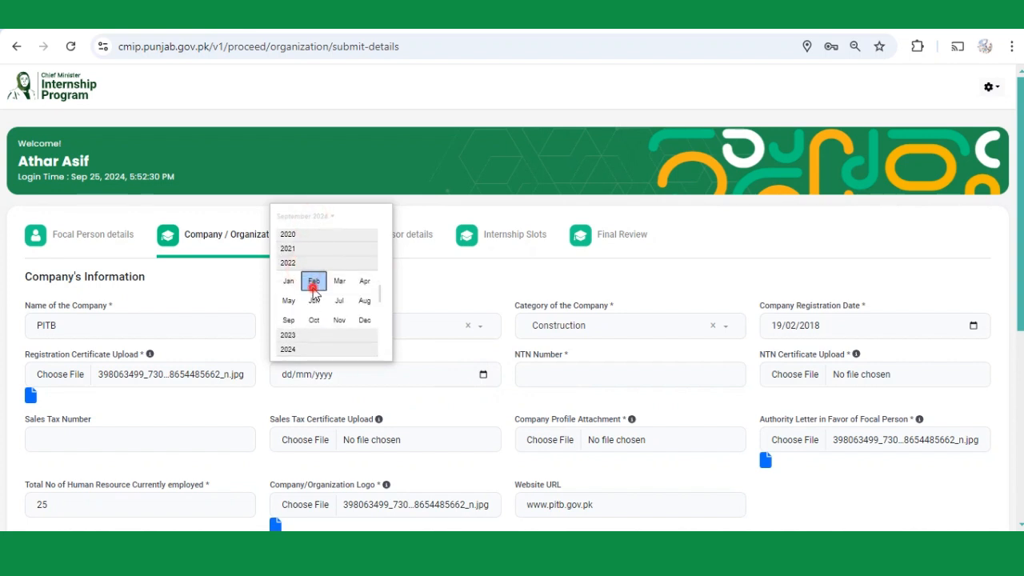
left_click(309, 286)
left_click(362, 297)
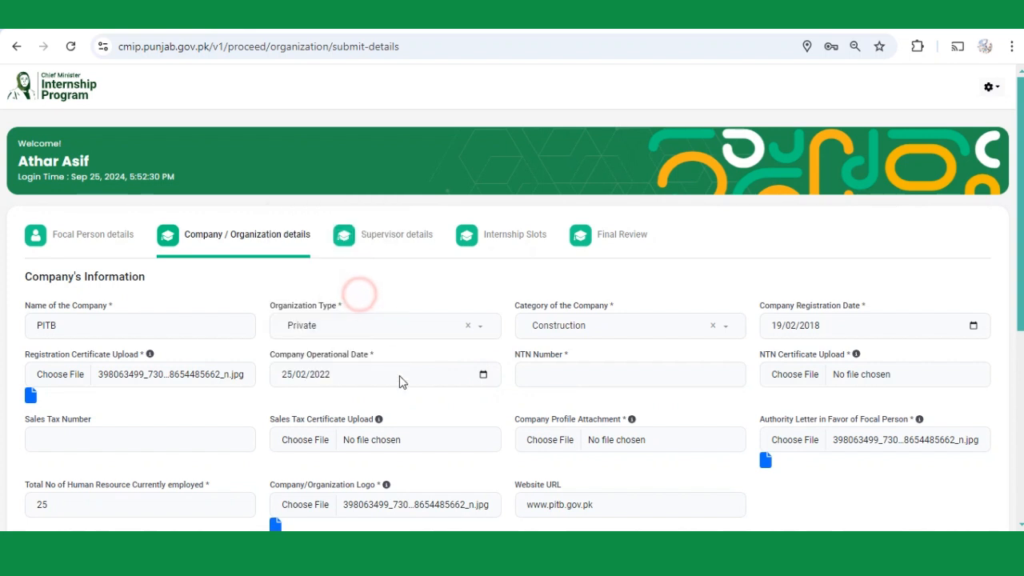
Enter the company's NTN number and attach the NTN certificate image.
left_click(578, 374)
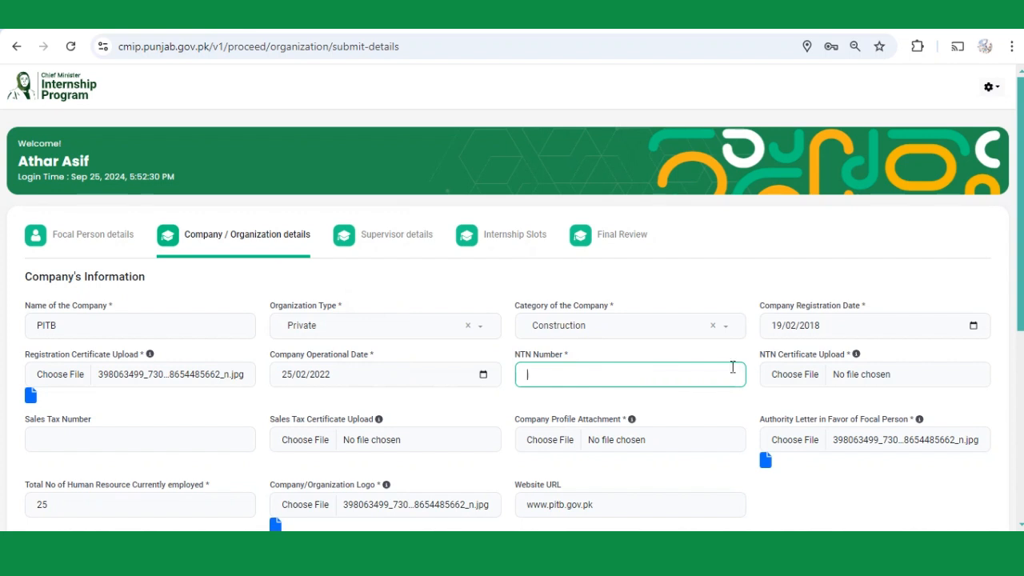
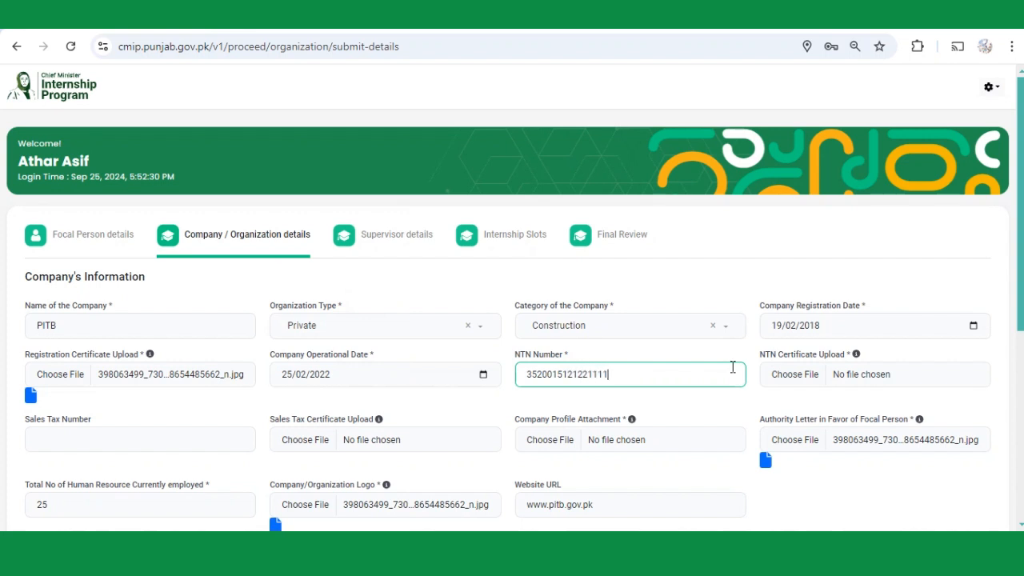
left_click(786, 375)
double_click(287, 144)
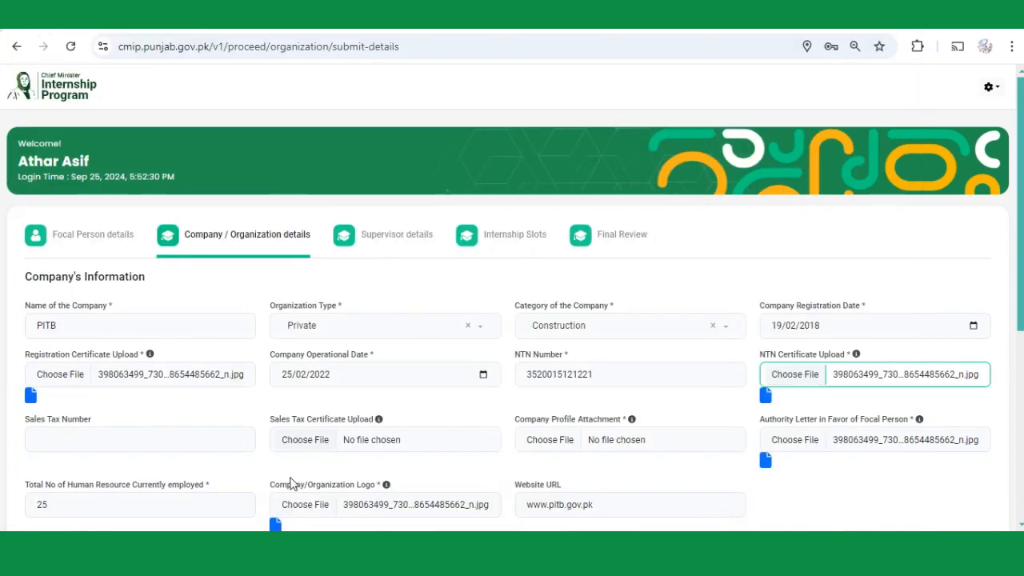
left_click(114, 444)
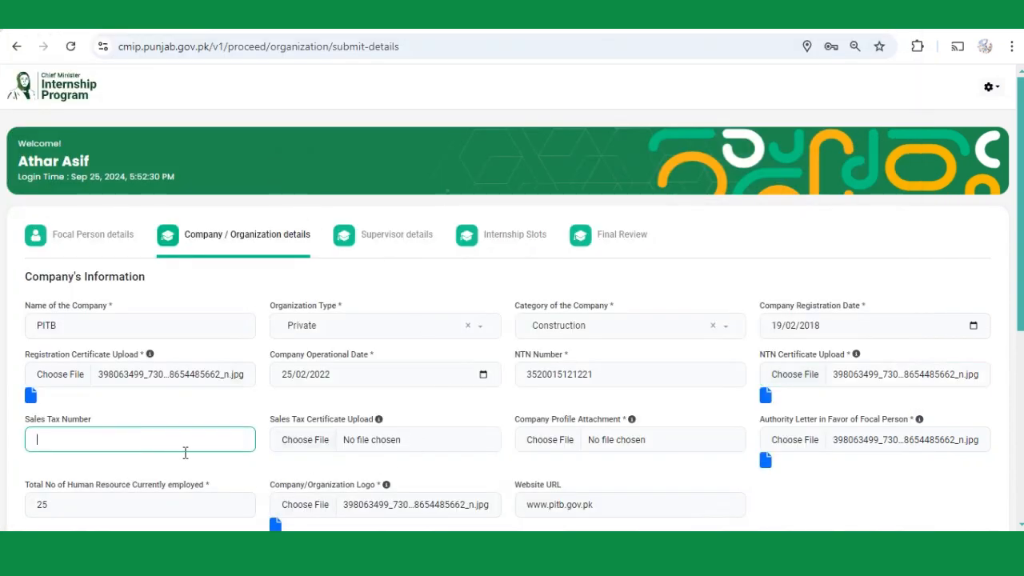
Enter the sales tax number and attach the sales tax certificate and company profile PDF.
scroll(185, 453, "down", 1)
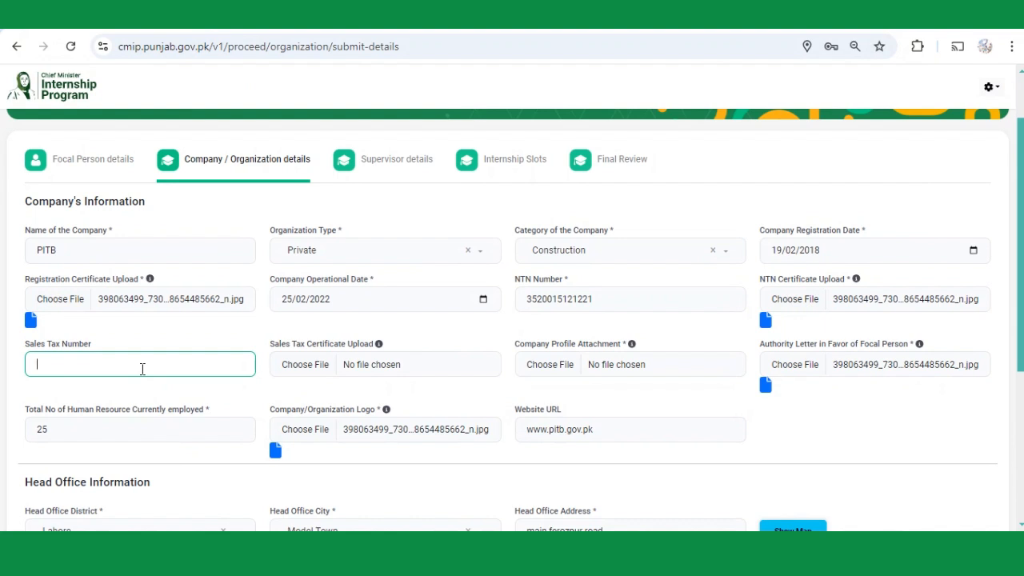
type("2522222222")
left_click(320, 364)
left_click(294, 157)
double_click(294, 156)
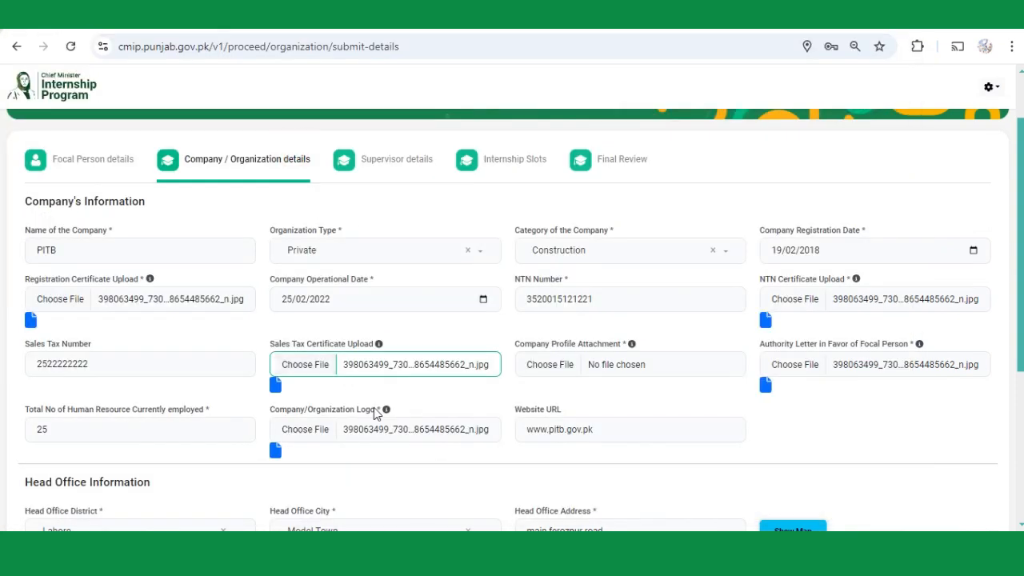
left_click(558, 366)
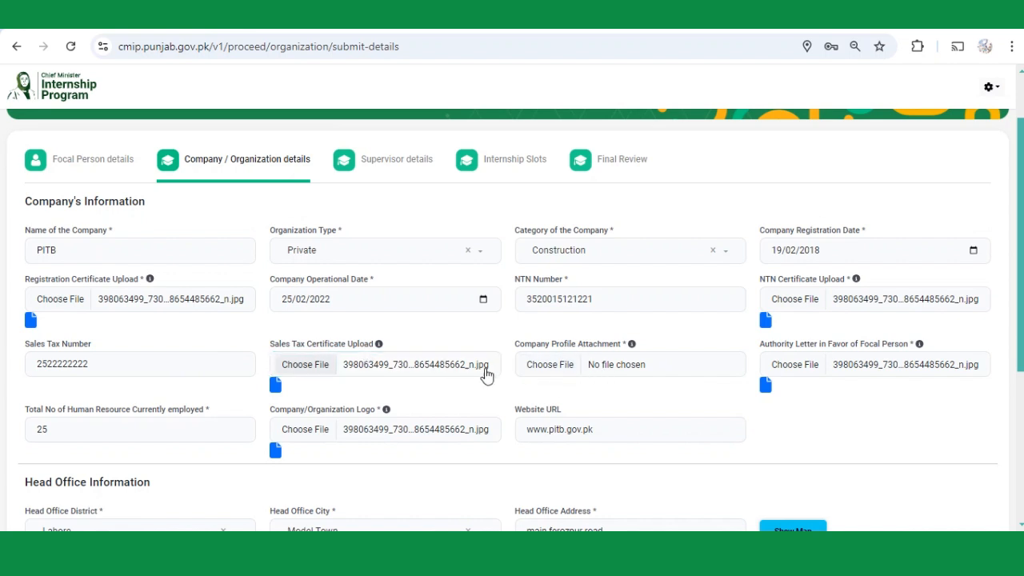
left_click(563, 372)
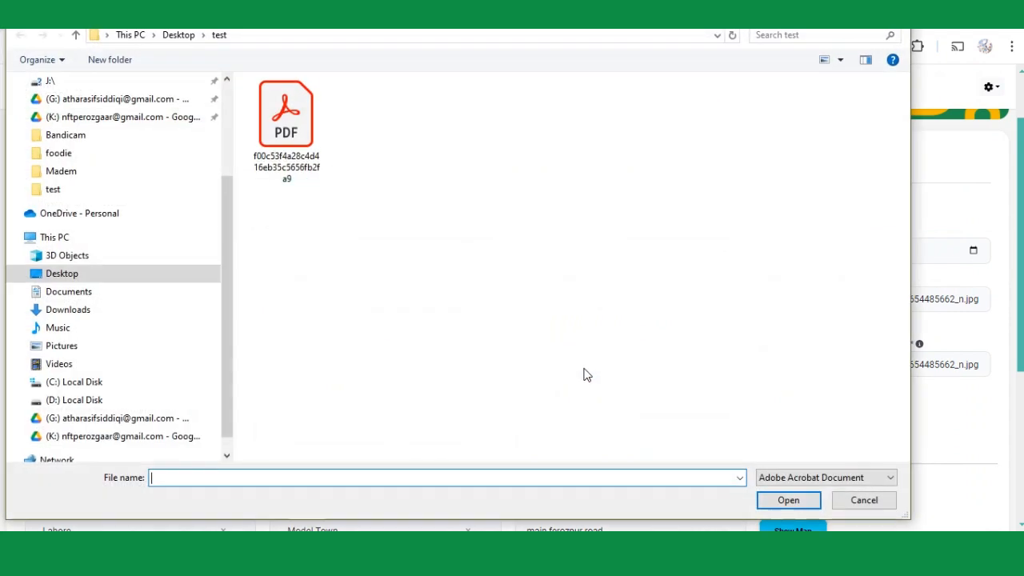
double_click(290, 142)
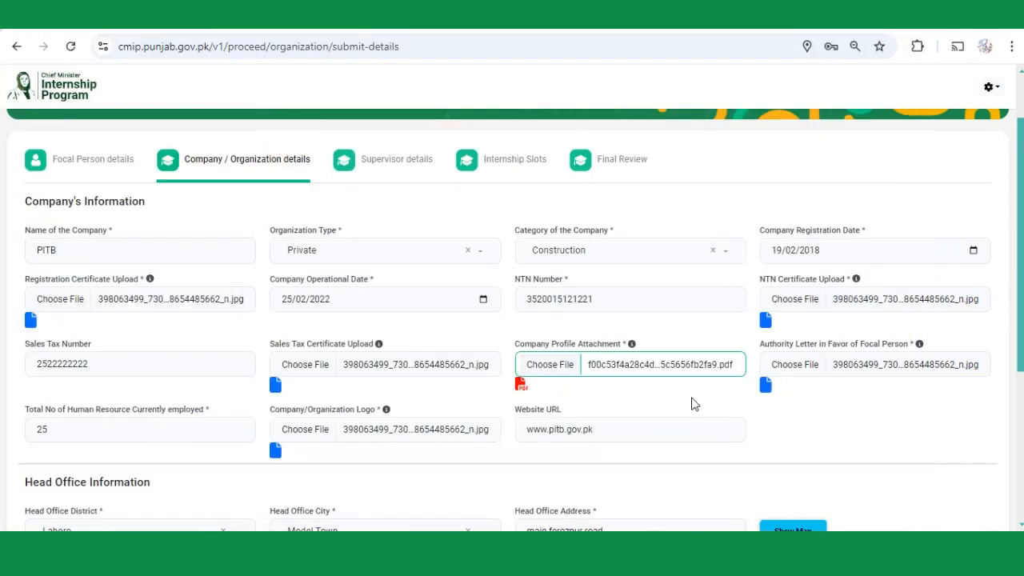
Change total employees from 25 to 500 and re-attach the company logo image.
left_click(800, 371)
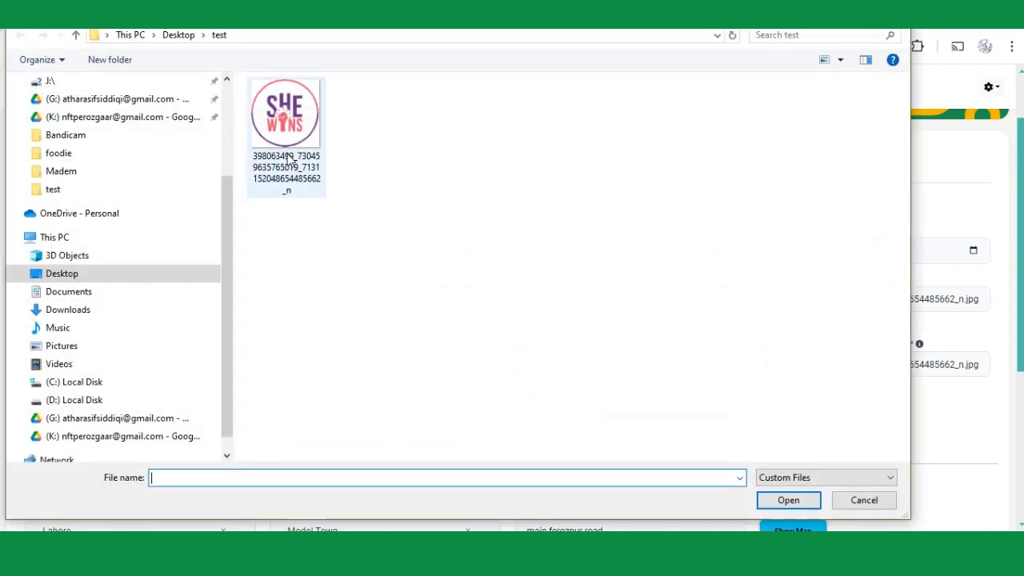
key("Escape")
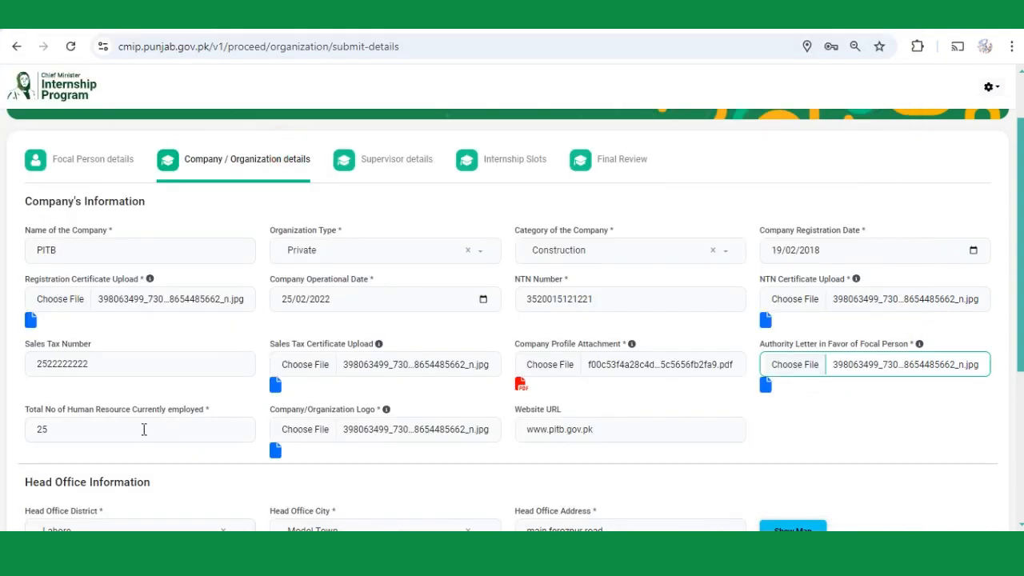
left_click(143, 429)
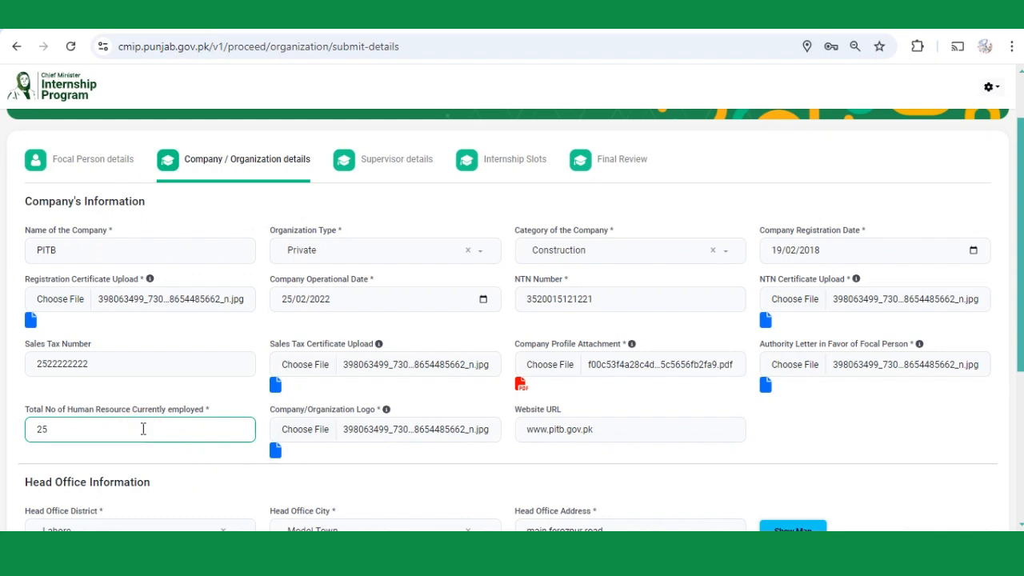
key("BackSpace")
key("BackSpace")
type("500")
left_click(302, 431)
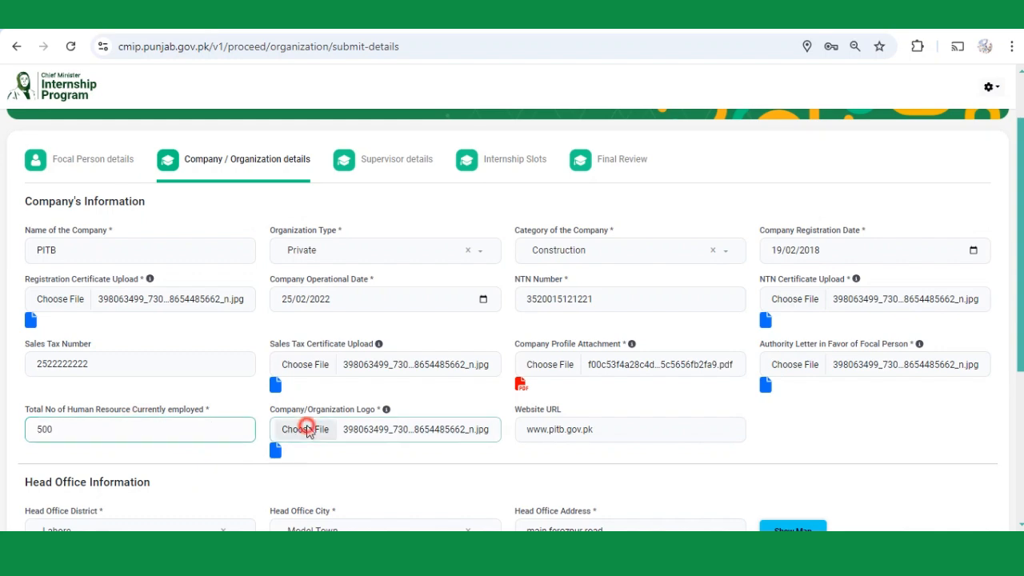
double_click(297, 155)
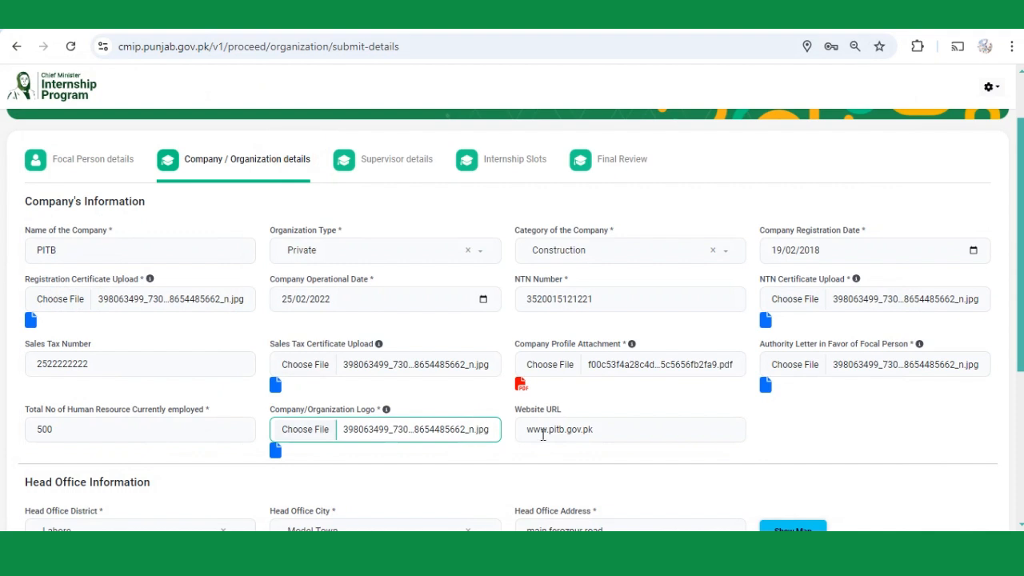
left_click(534, 430)
Keep Lahore as the Head Office District, save the company information and acknowledge the success message.
scroll(553, 432, "down", 2)
scroll(551, 434, "down", 2)
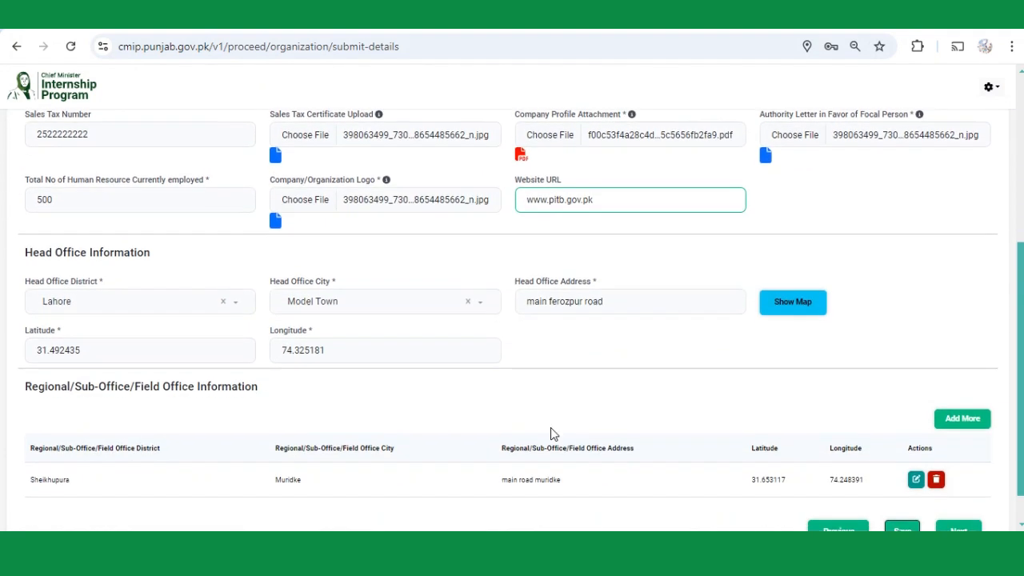
left_click(131, 264)
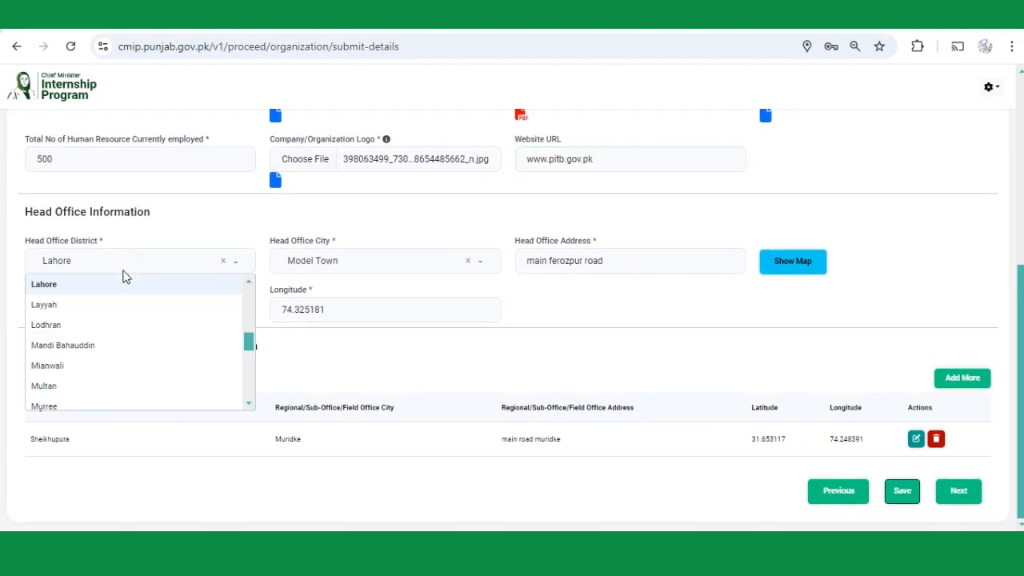
left_click(150, 239)
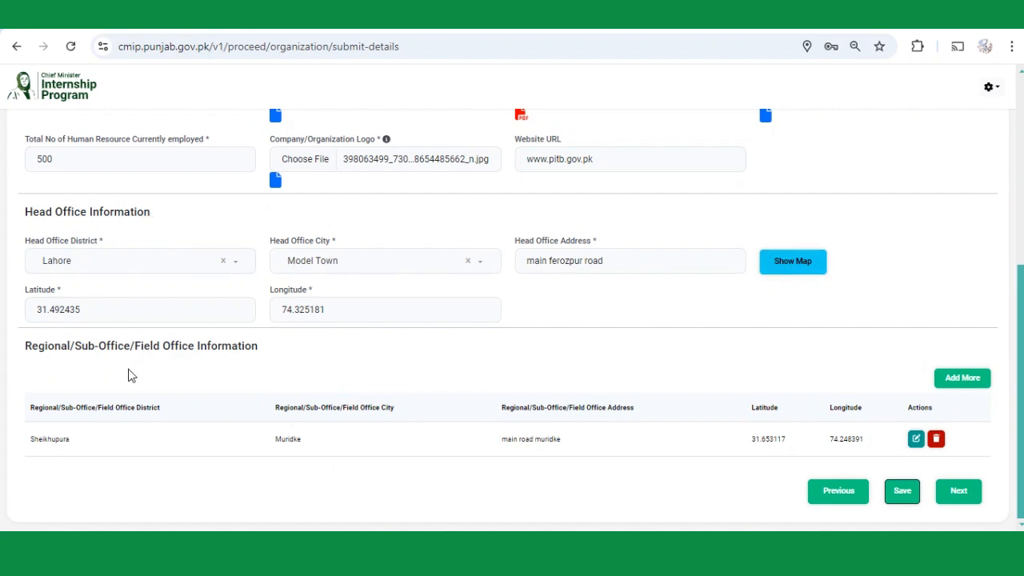
left_click(952, 379)
left_click(907, 501)
left_click(505, 368)
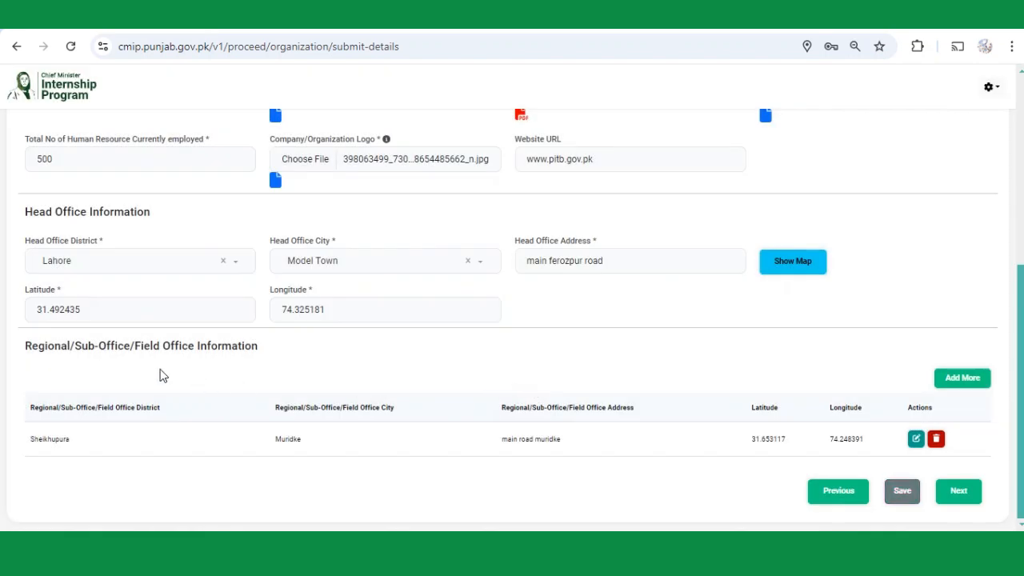
Start a new regional office in Kasur district, Chunian city, with address 'chunian address'.
left_click(954, 386)
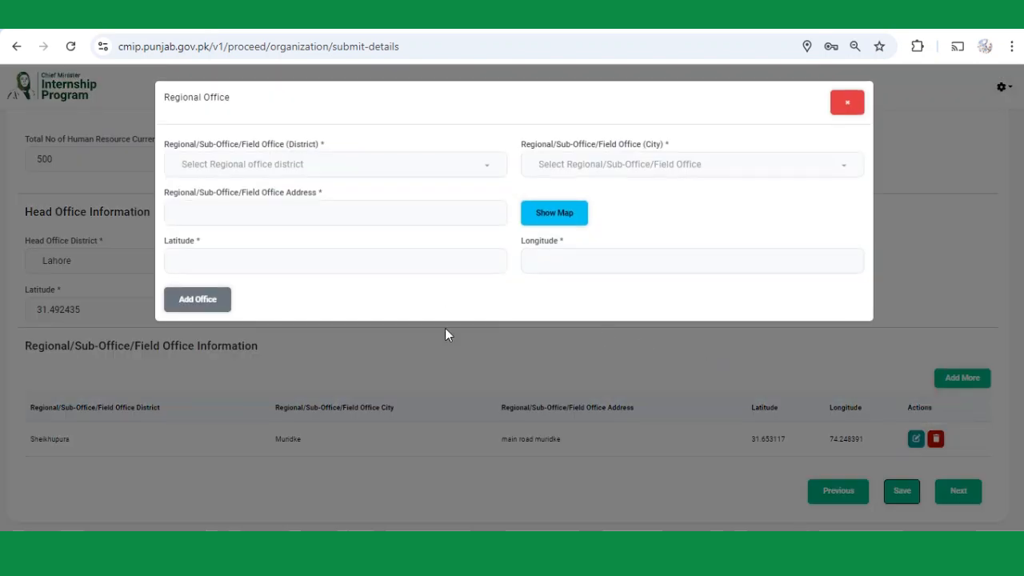
left_click(273, 172)
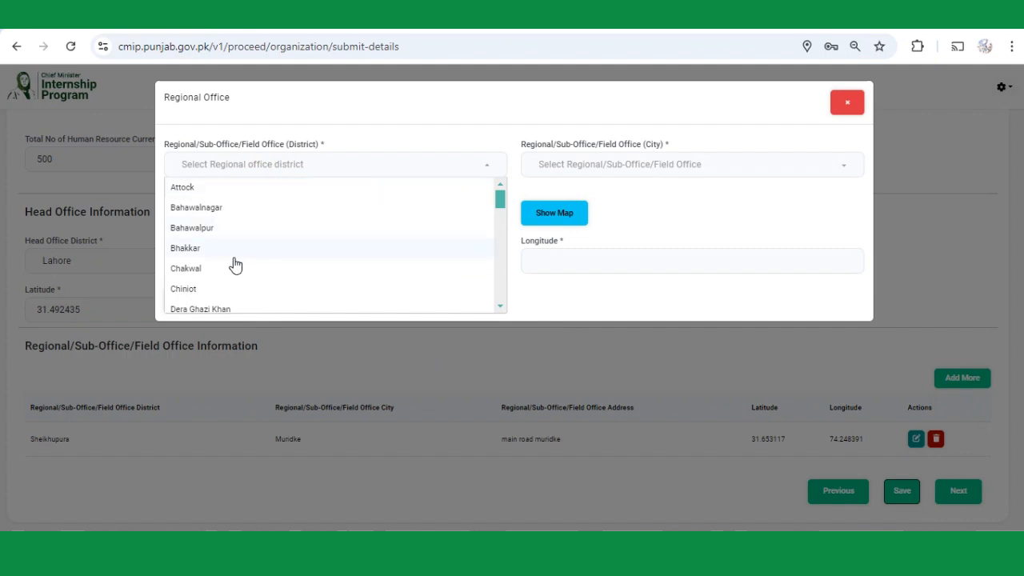
type("ka")
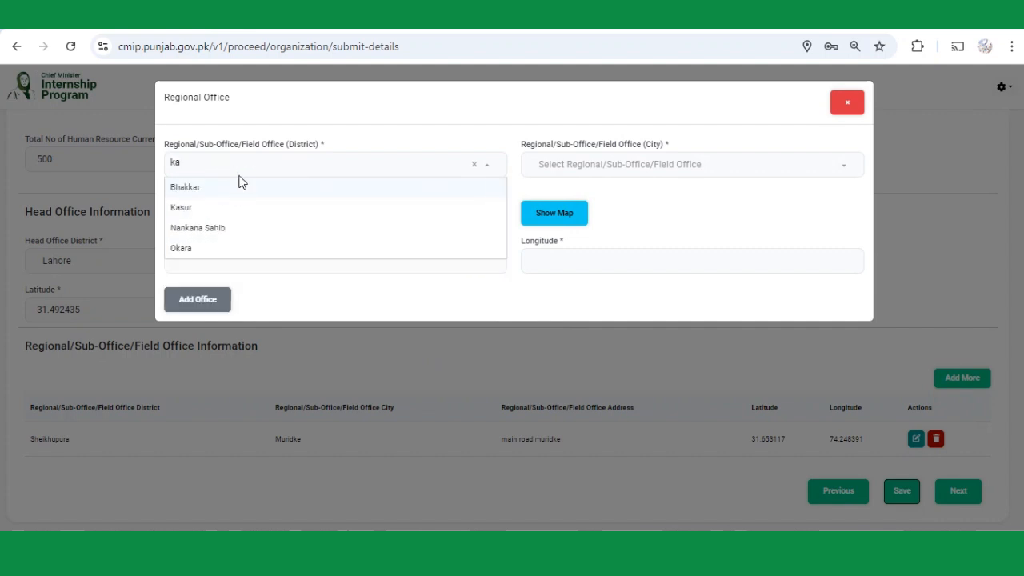
left_click(266, 210)
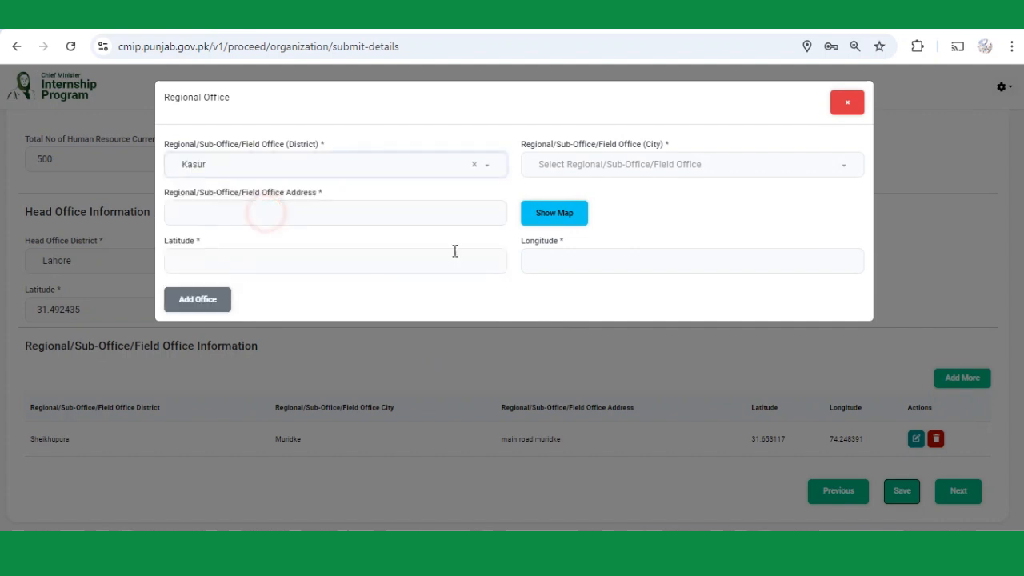
left_click(598, 174)
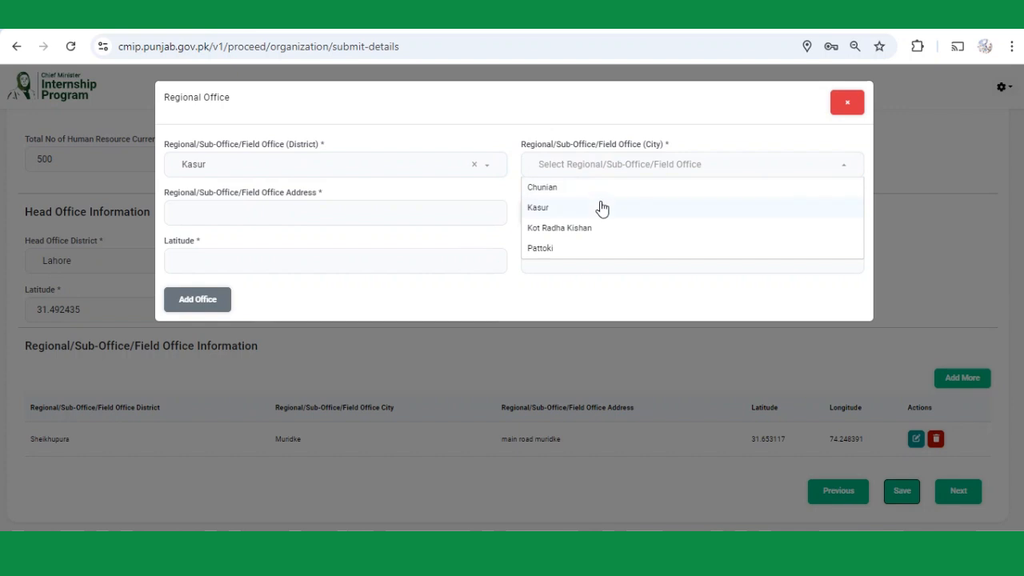
left_click(599, 193)
left_click(332, 219)
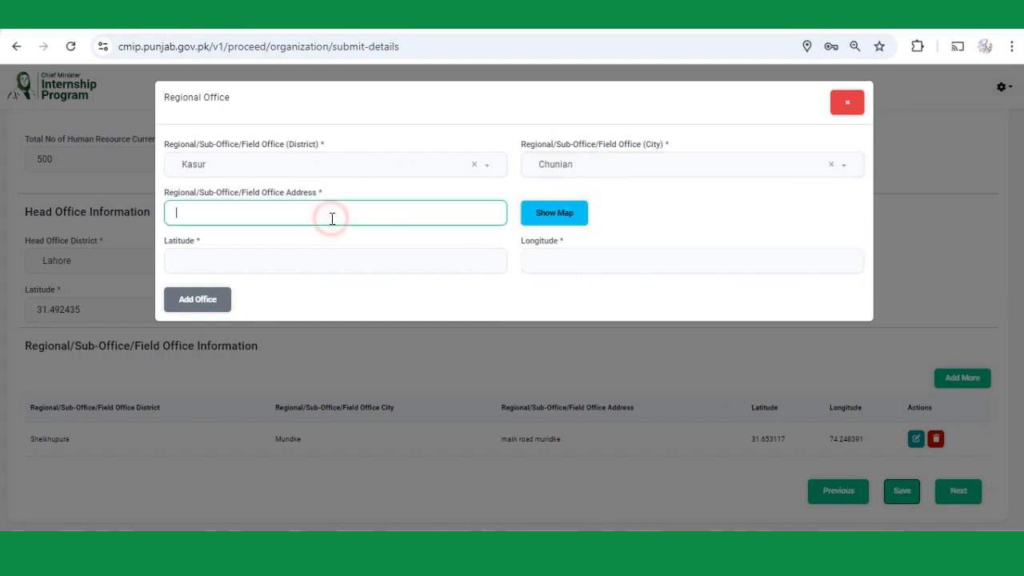
type("chunian address")
Save the map location (31.545848, 74.344707) and add the Kasur office to the table.
left_click(571, 222)
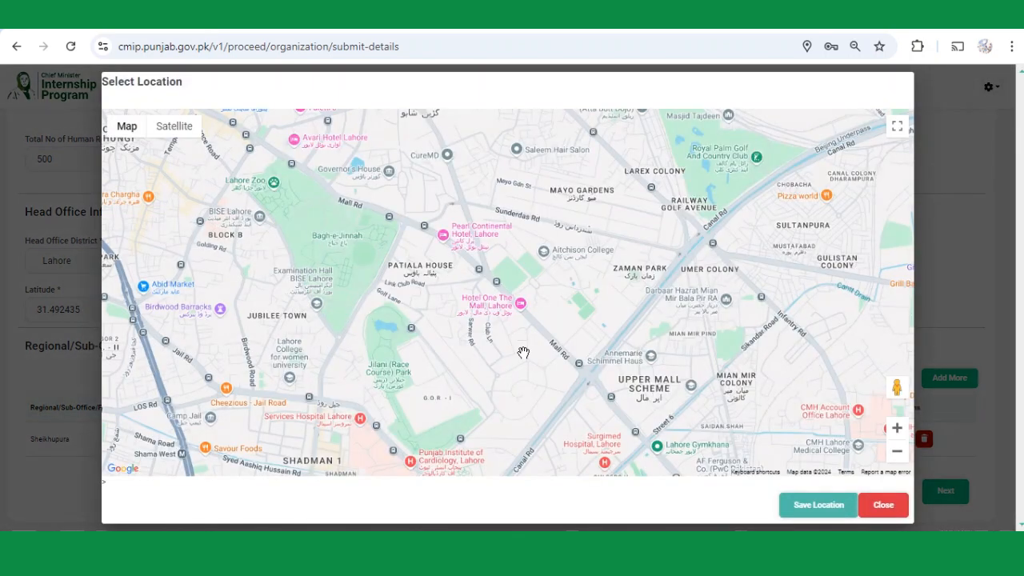
left_click(820, 510)
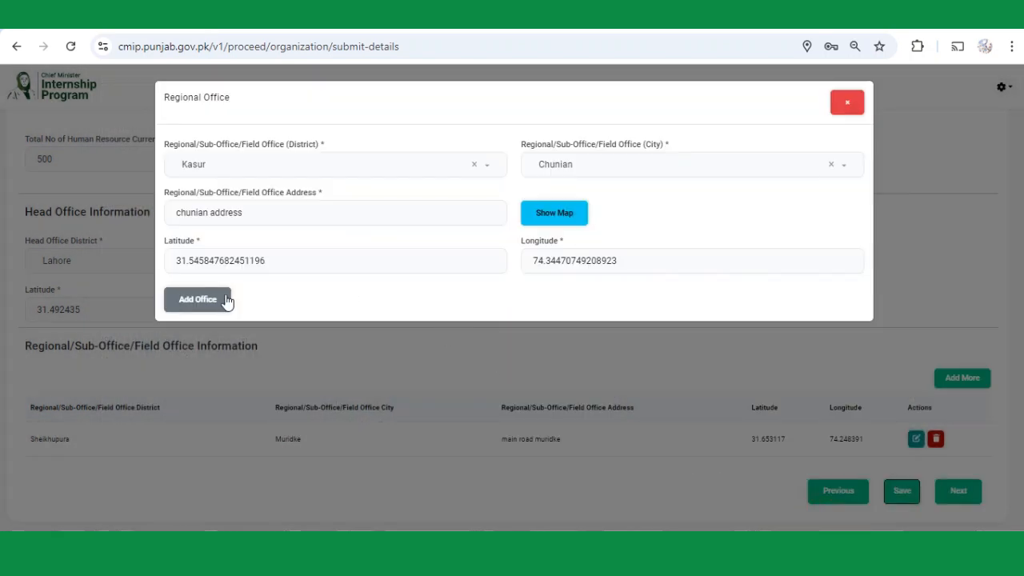
left_click(198, 300)
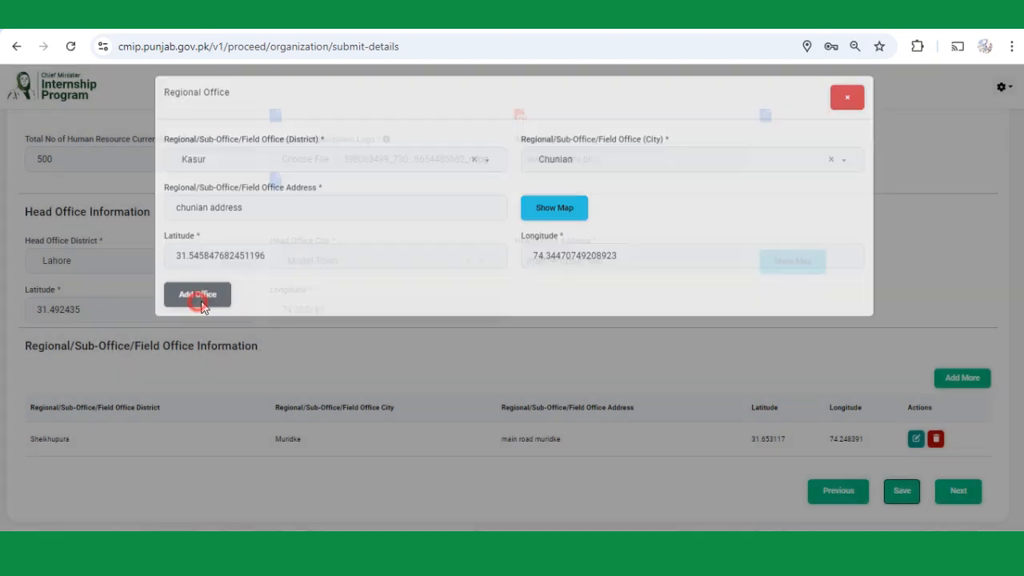
left_click(514, 368)
scroll(720, 377, "down", 1)
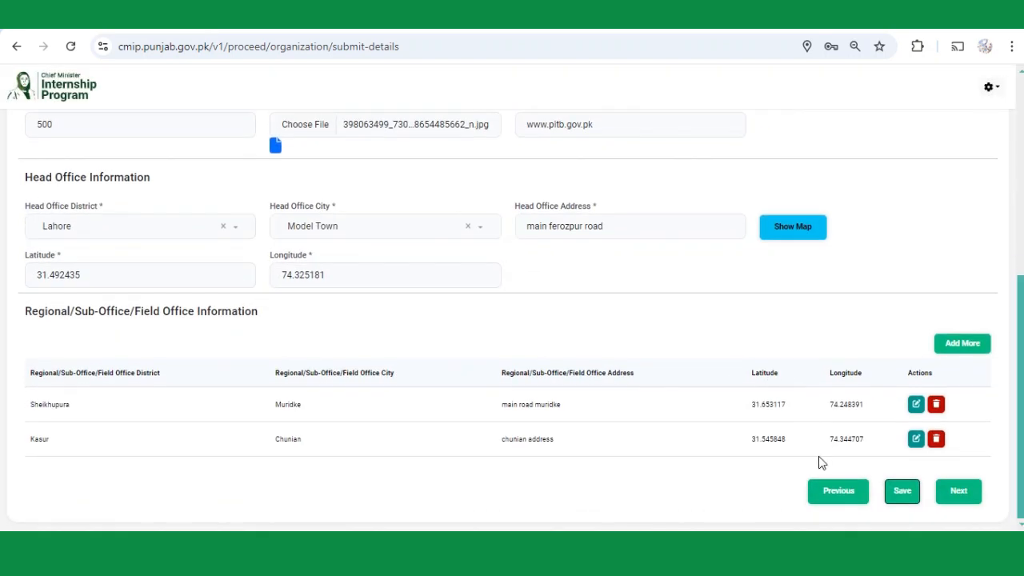
Save the company details with both regional offices, then go to the Supervisor details step.
left_click(908, 501)
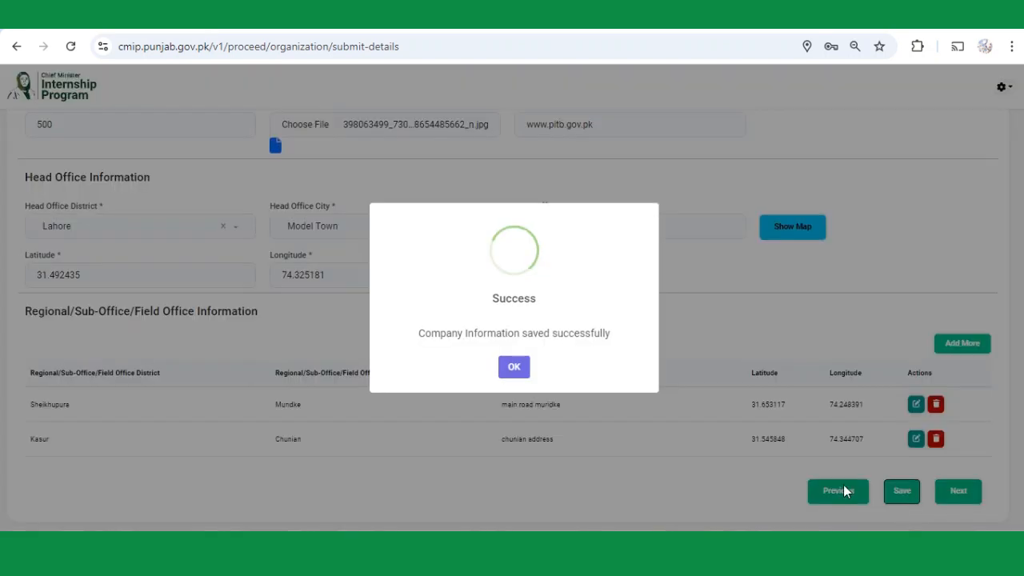
left_click(518, 370)
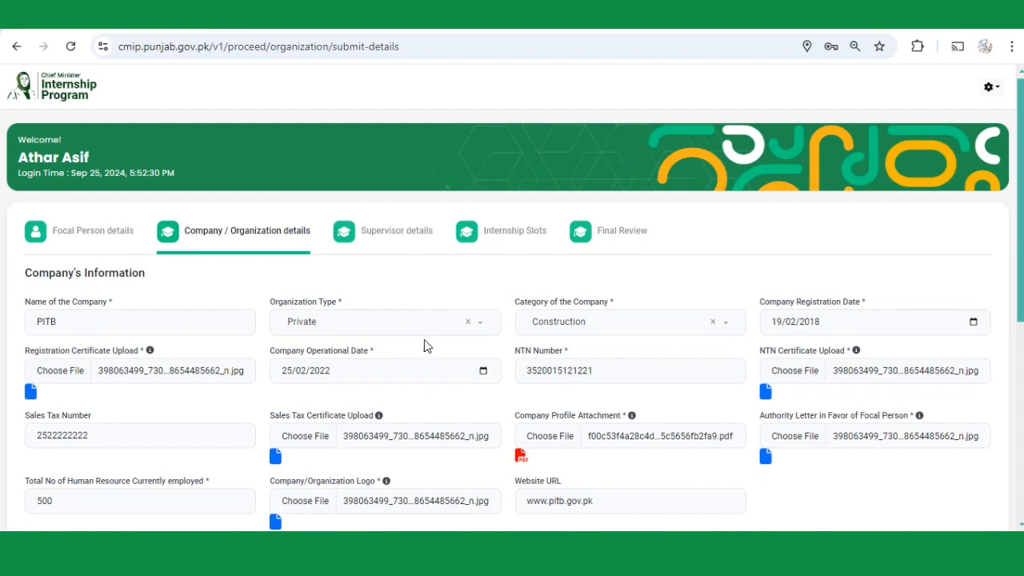
left_click(396, 241)
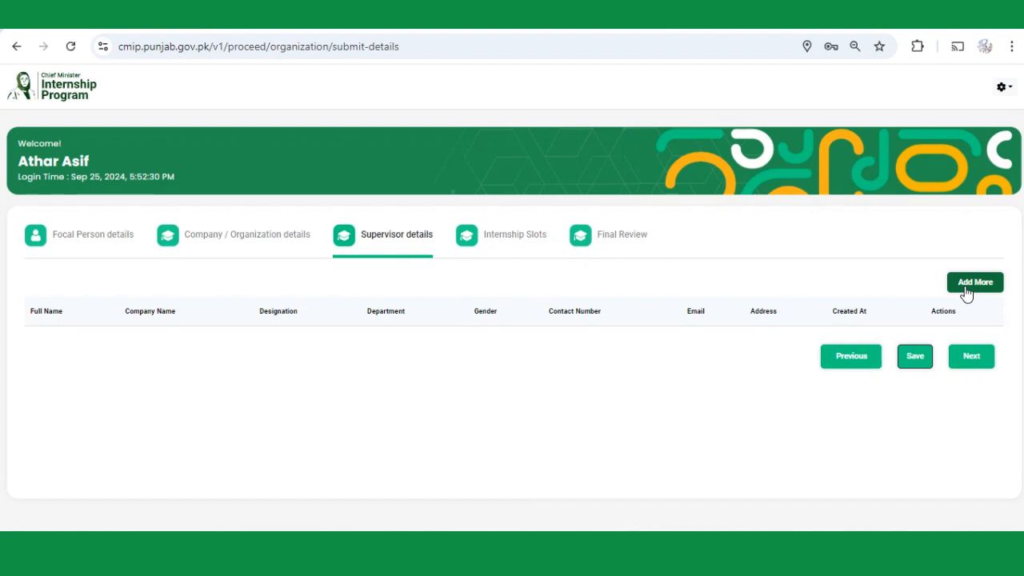
Start a new supervisor and enter the supervisor's full name.
left_click(971, 284)
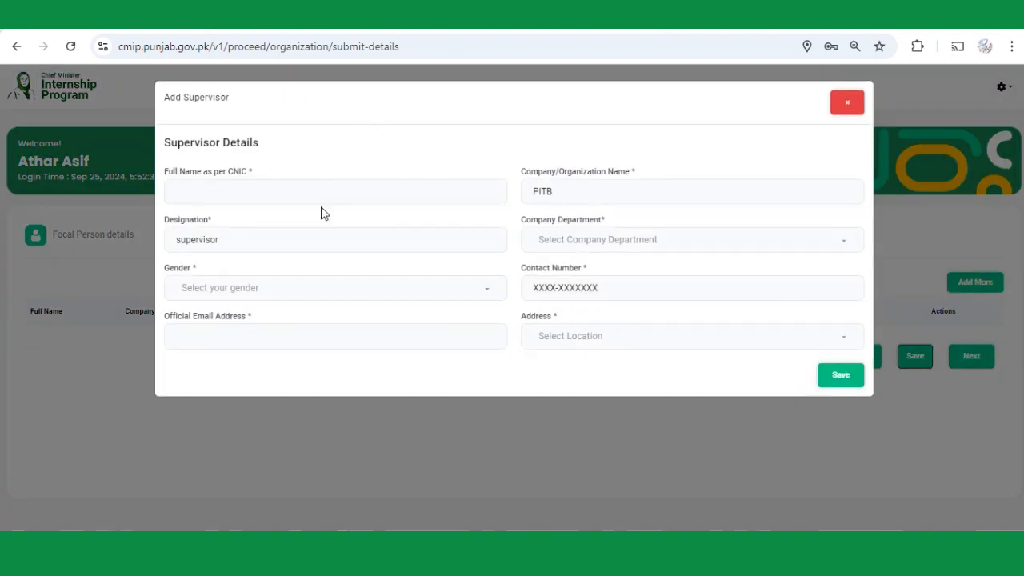
left_click(298, 193)
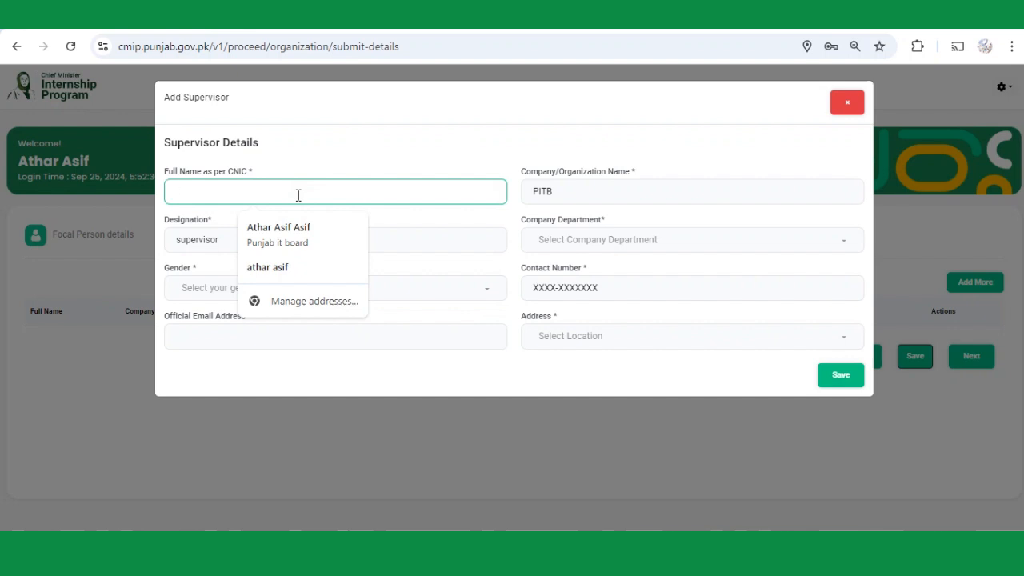
key("Tab")
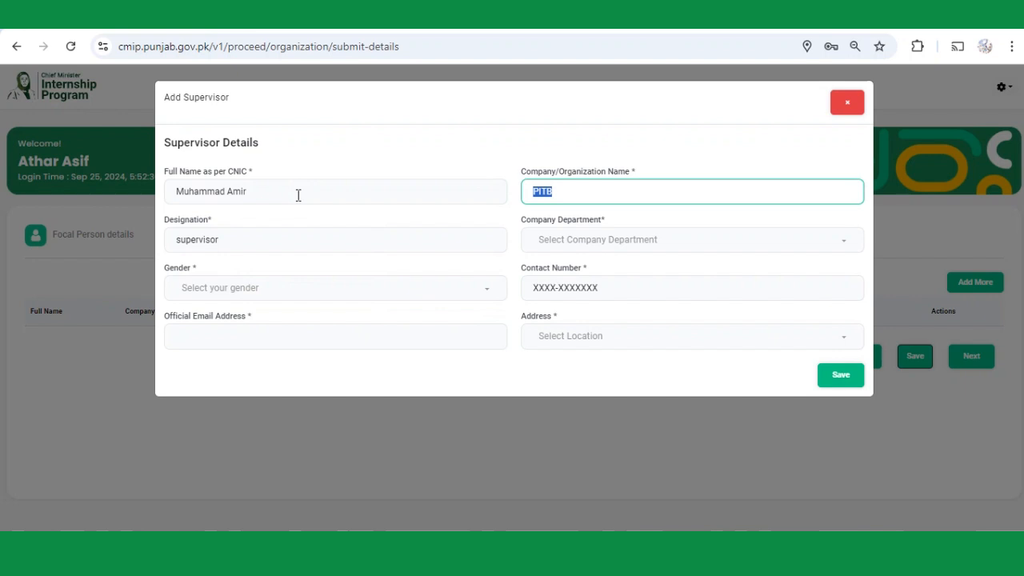
key("Tab")
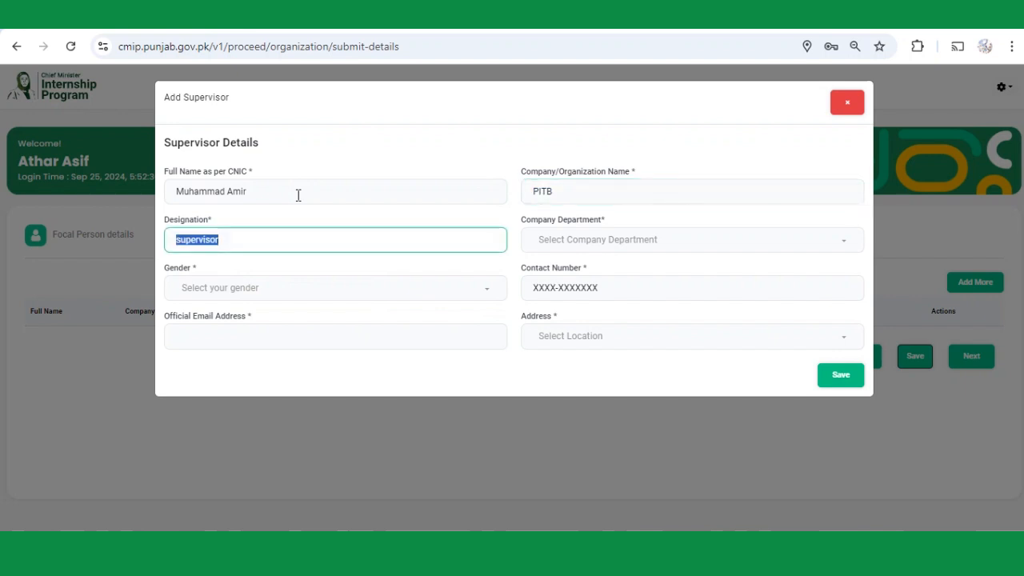
key("Tab")
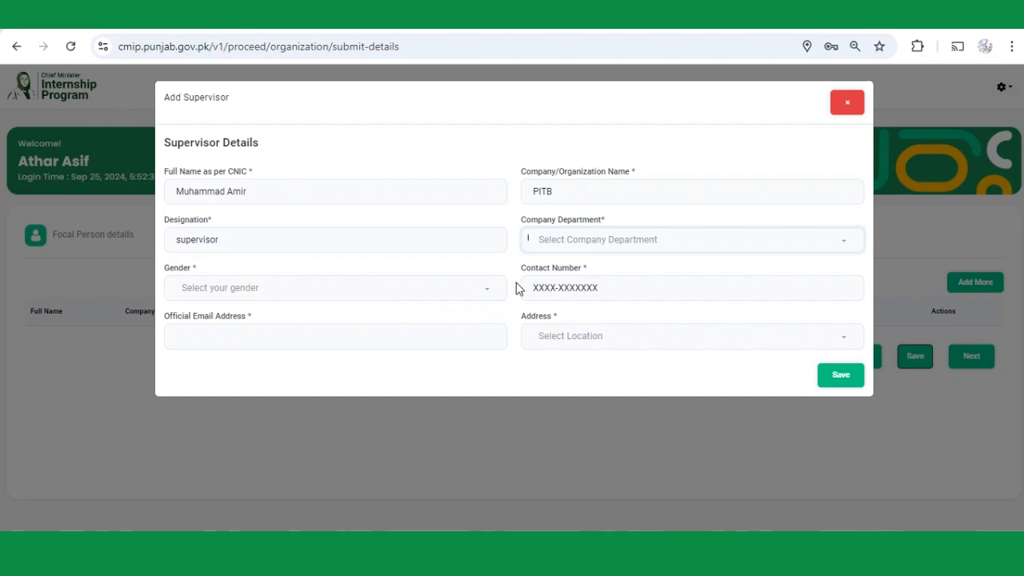
Set the supervisor's department to Engineering and gender to Male.
left_click(593, 242)
scroll(616, 298, "down", 2)
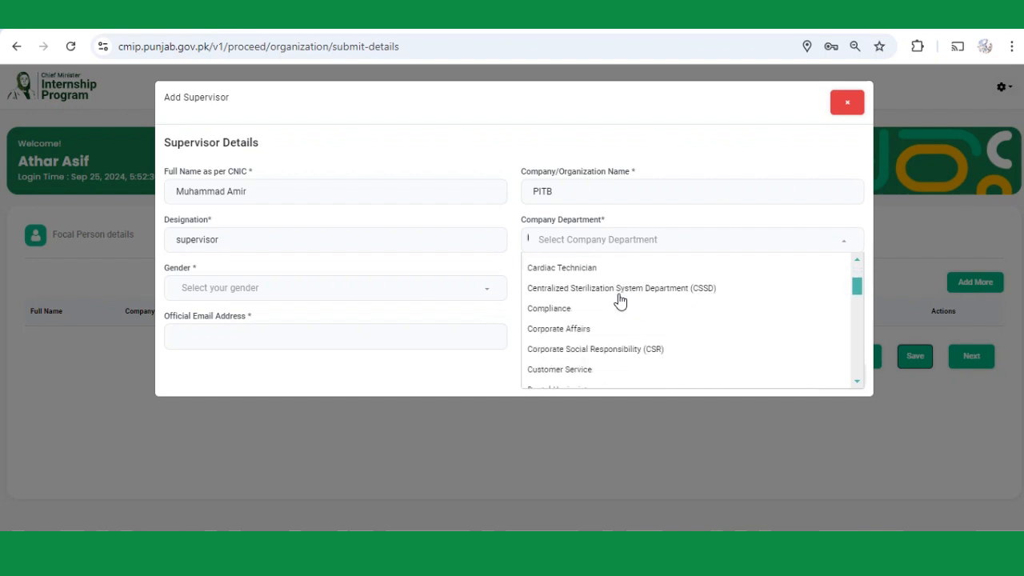
scroll(616, 300, "down", 3)
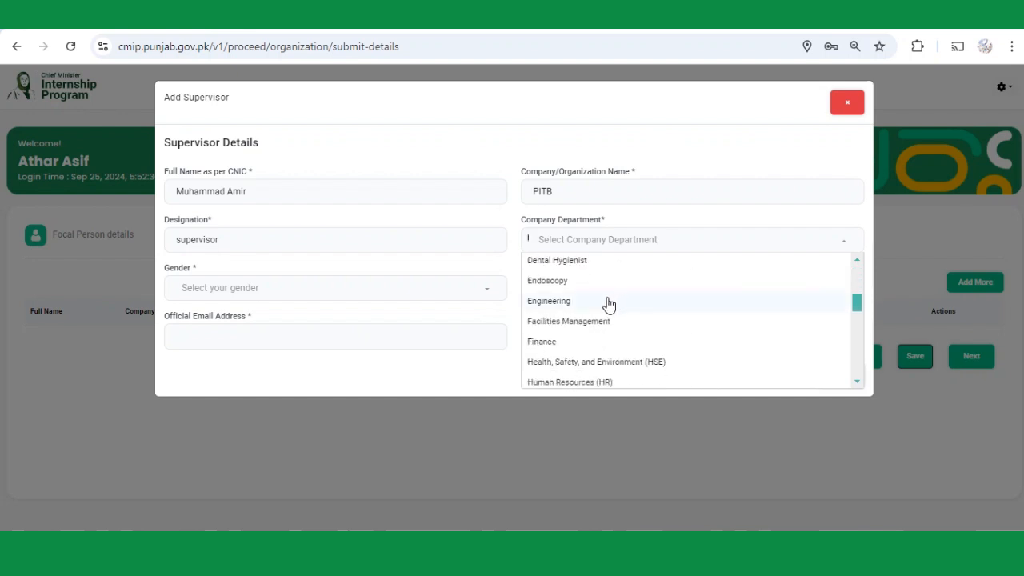
left_click(608, 302)
left_click(403, 293)
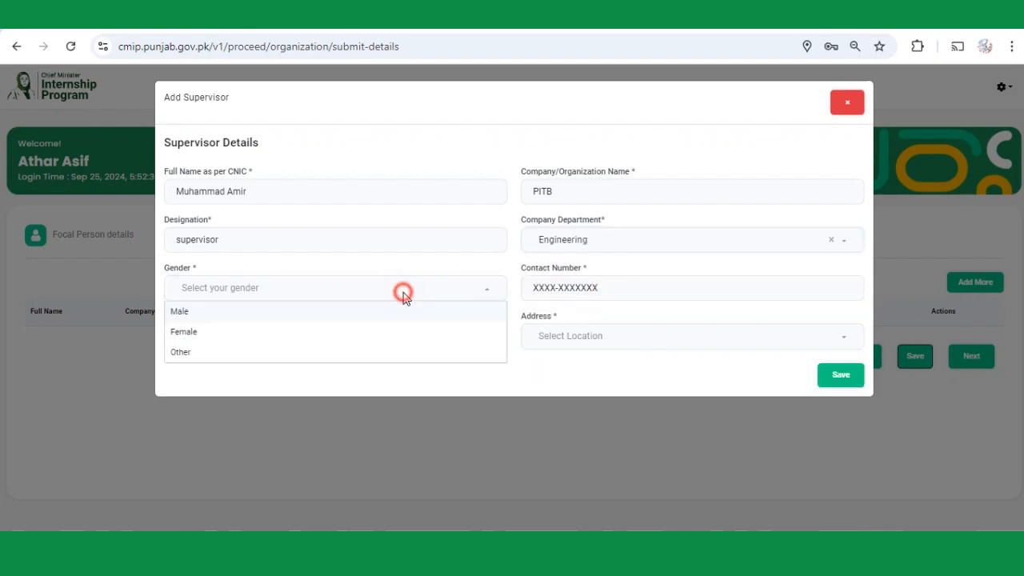
left_click(201, 312)
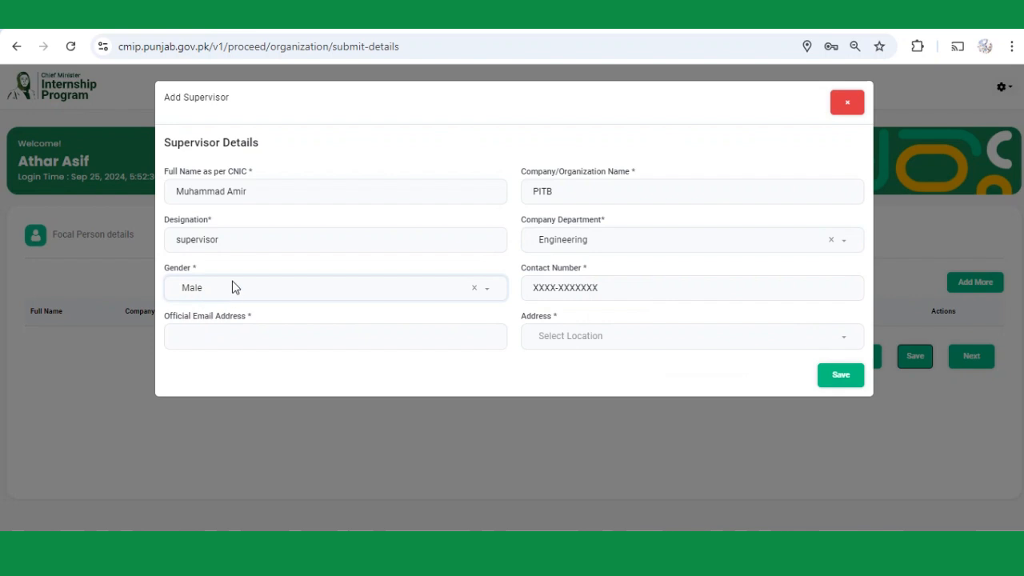
Fill in the supervisor's contact number and official e-mail address.
left_click(605, 293)
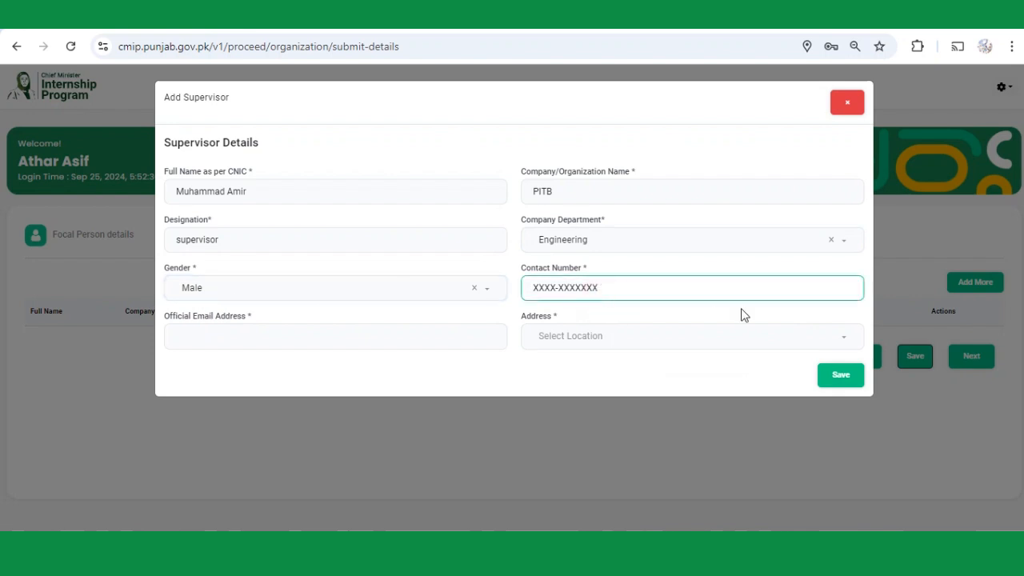
type("0321-1111111")
key("Tab")
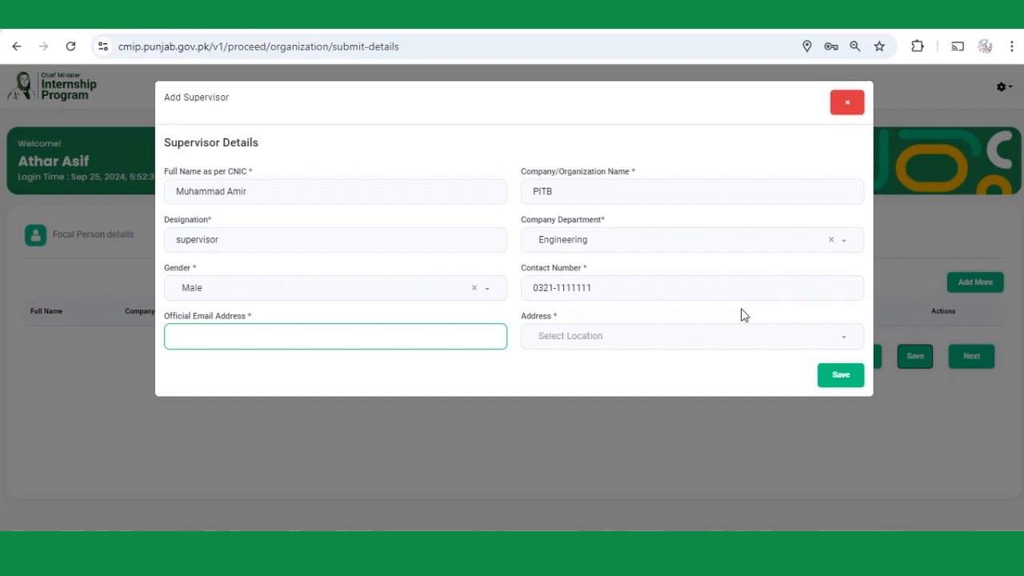
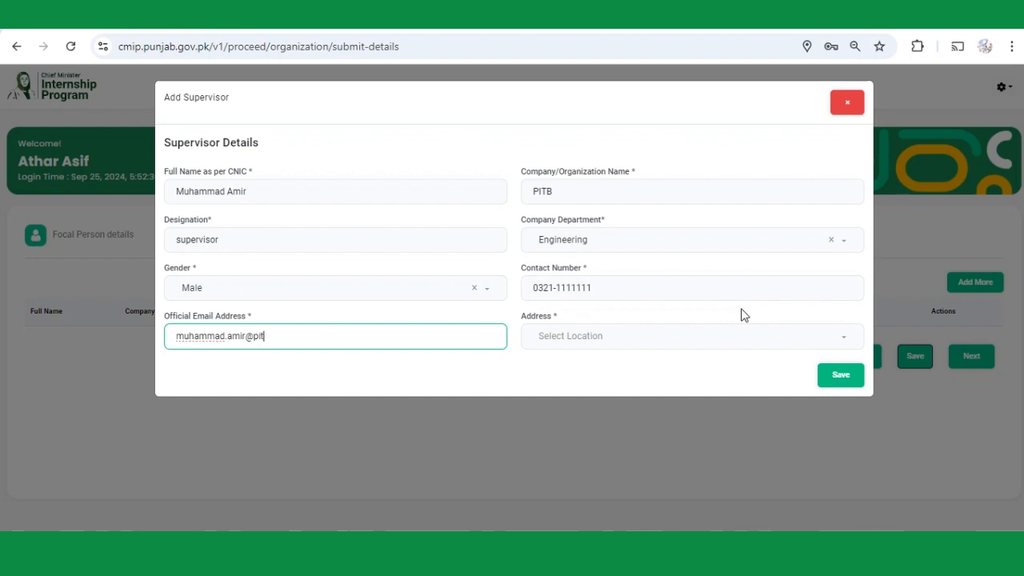
key("Tab")
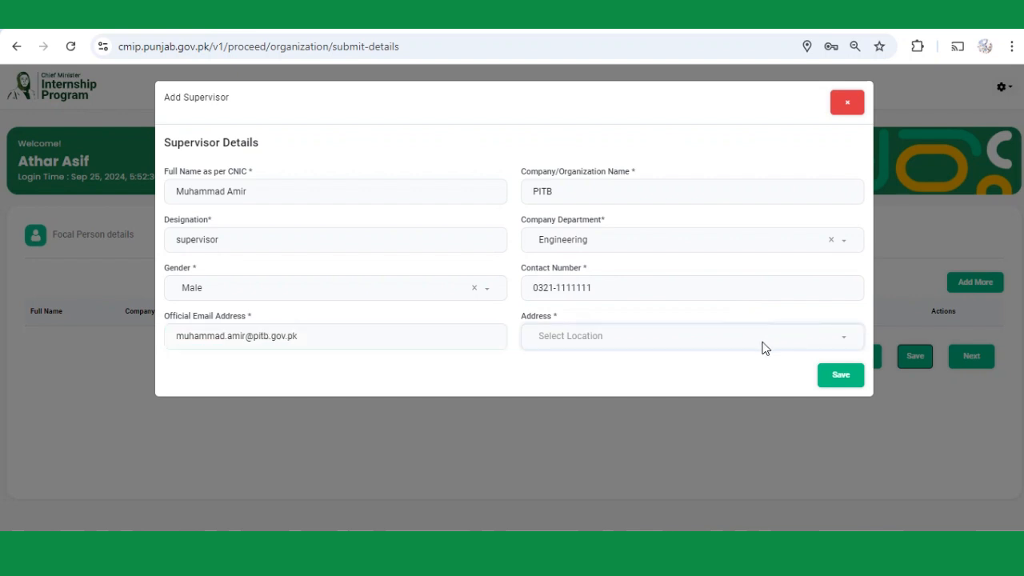
Set the supervisor's address to main road muridke and save the supervisor.
left_click(762, 344)
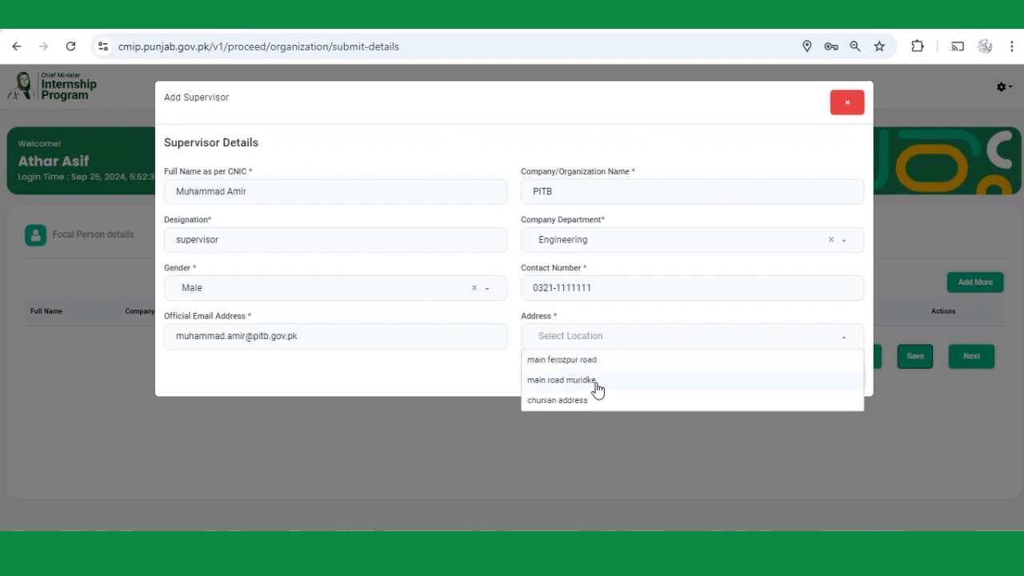
left_click(597, 389)
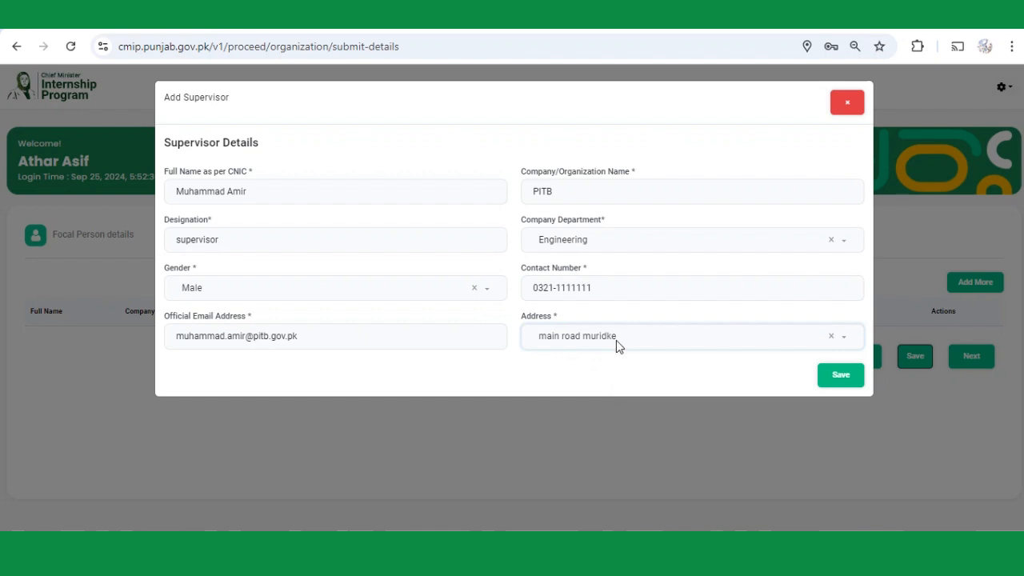
left_click(837, 380)
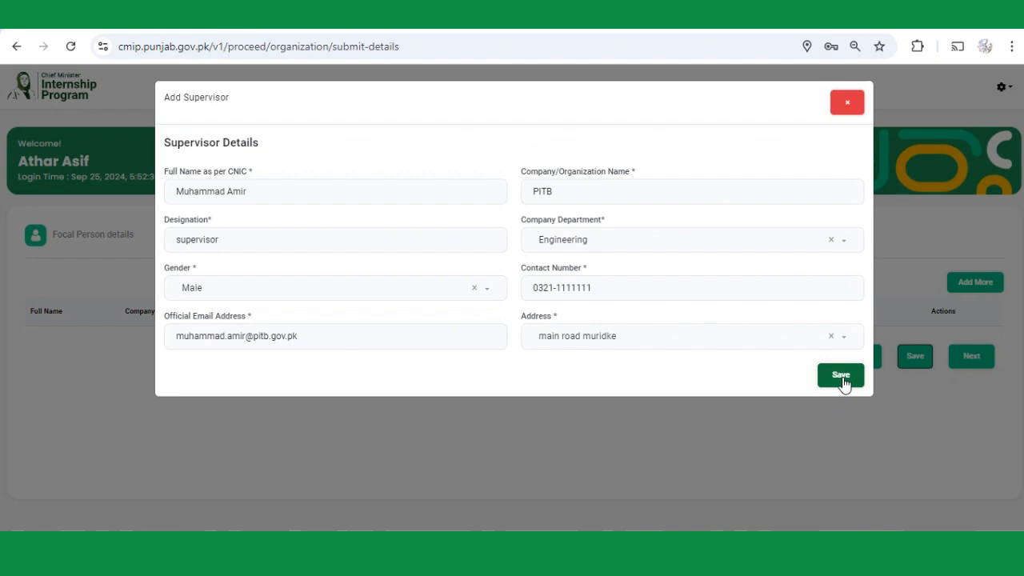
Confirm the new PITB Engineering supervisor and save the Supervisor details step.
left_click(842, 378)
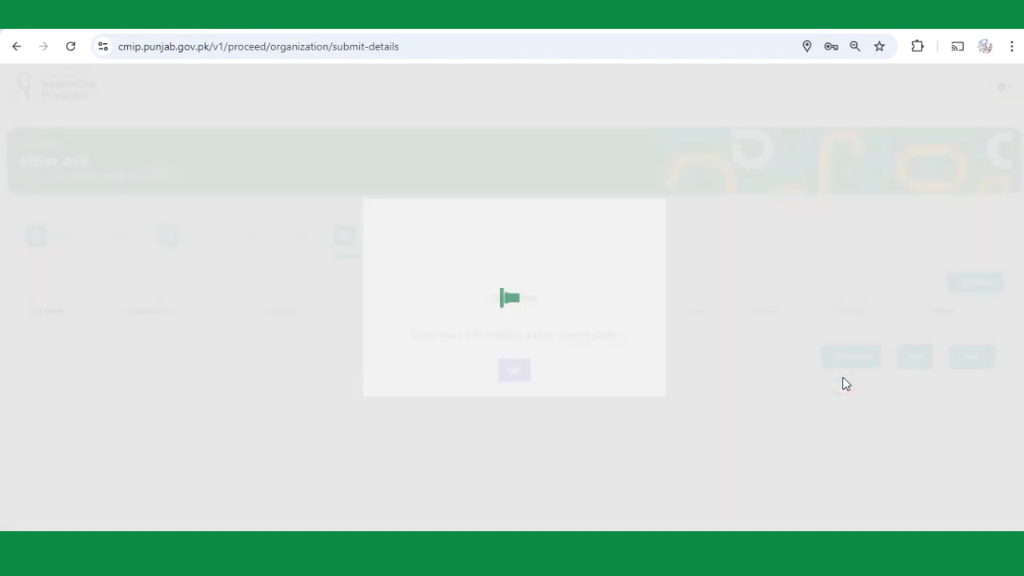
left_click(519, 369)
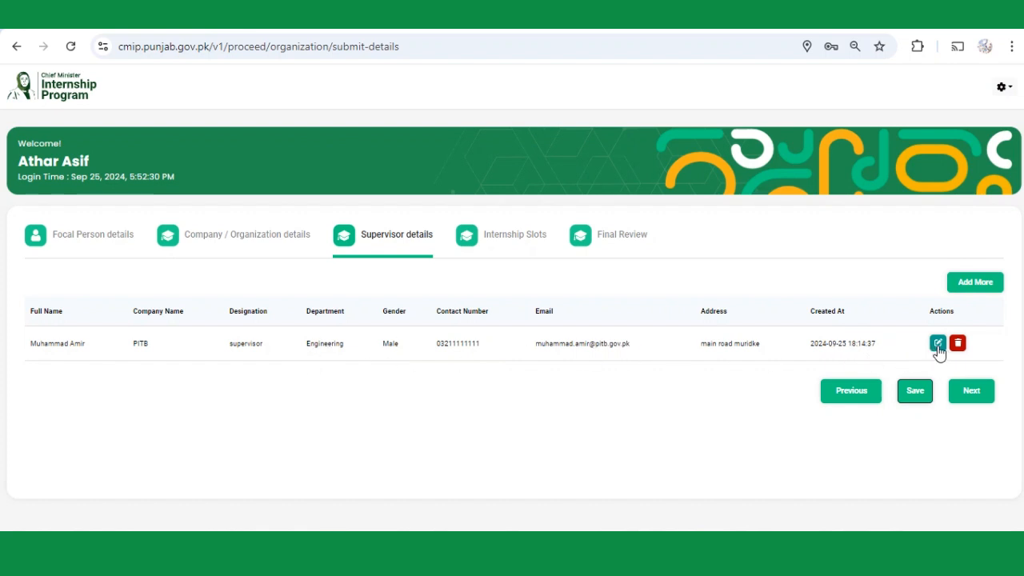
left_click(914, 400)
left_click(911, 397)
Continue to the Internship Slots step with its empty Degree and Diploma Holder tables.
left_click(955, 404)
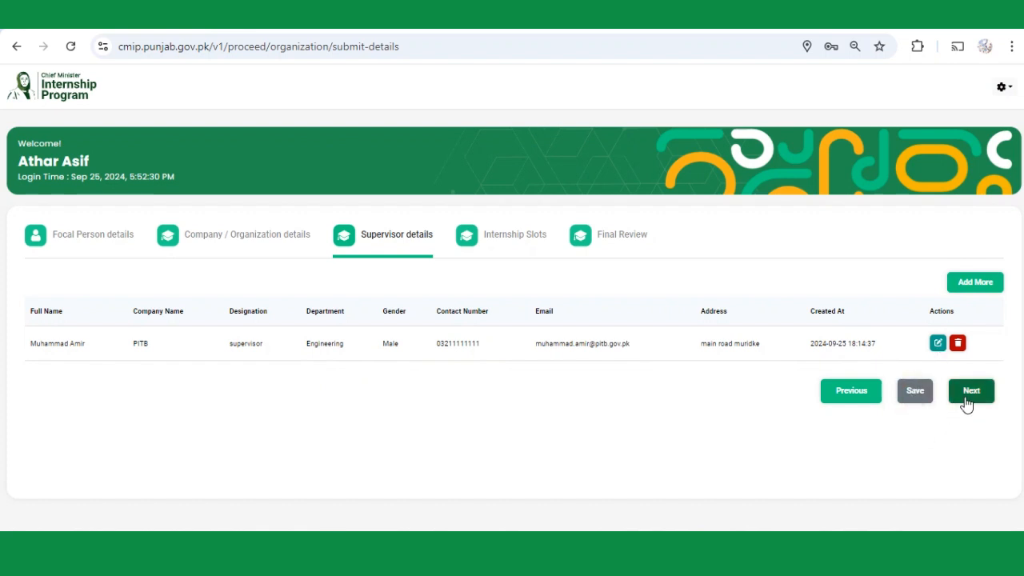
scroll(410, 339, "down", 1)
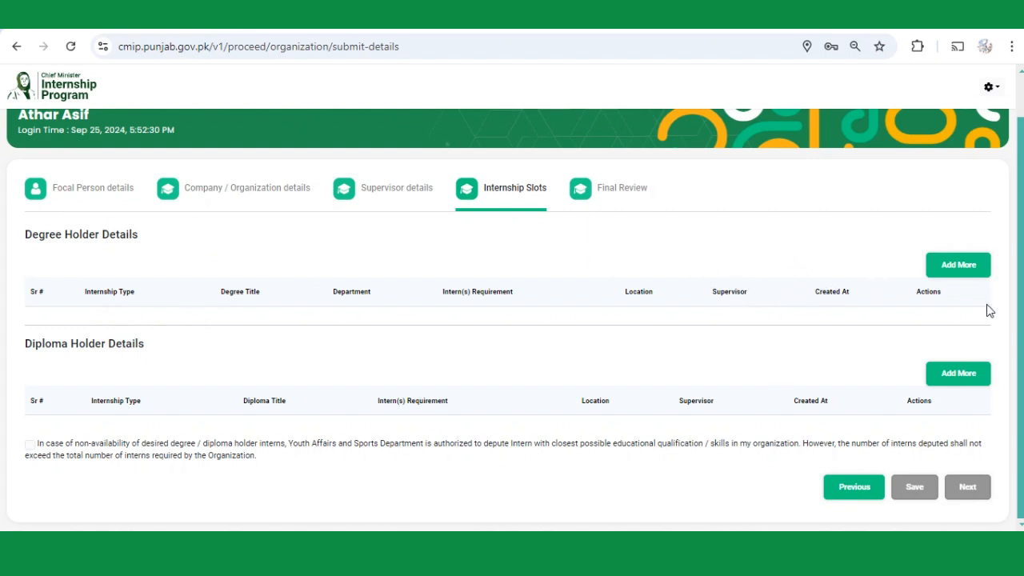
Start a degree holder slot: 16 years education Yes, Commerce degree, Human Resources (HR).
left_click(954, 275)
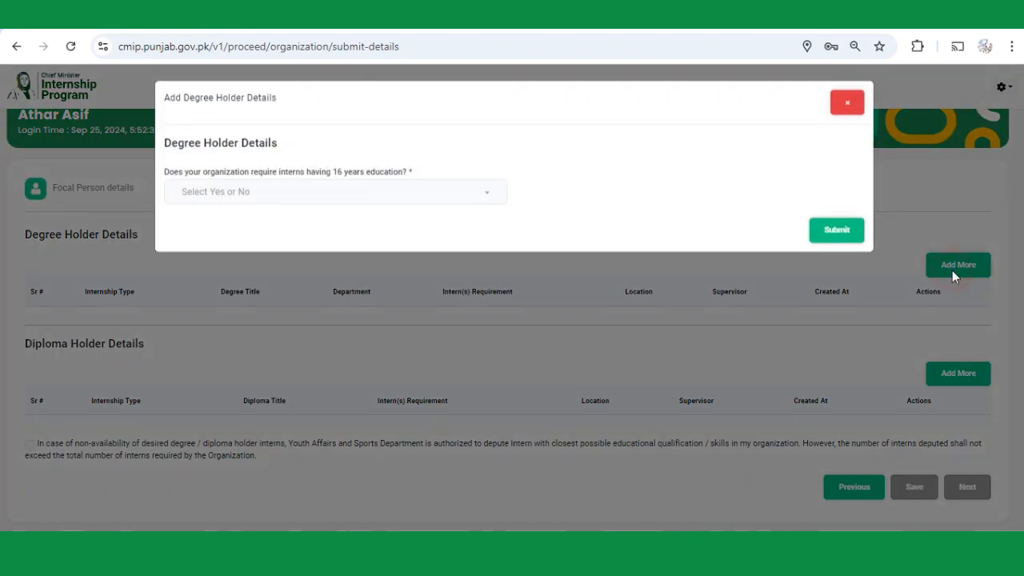
left_click(277, 197)
left_click(230, 218)
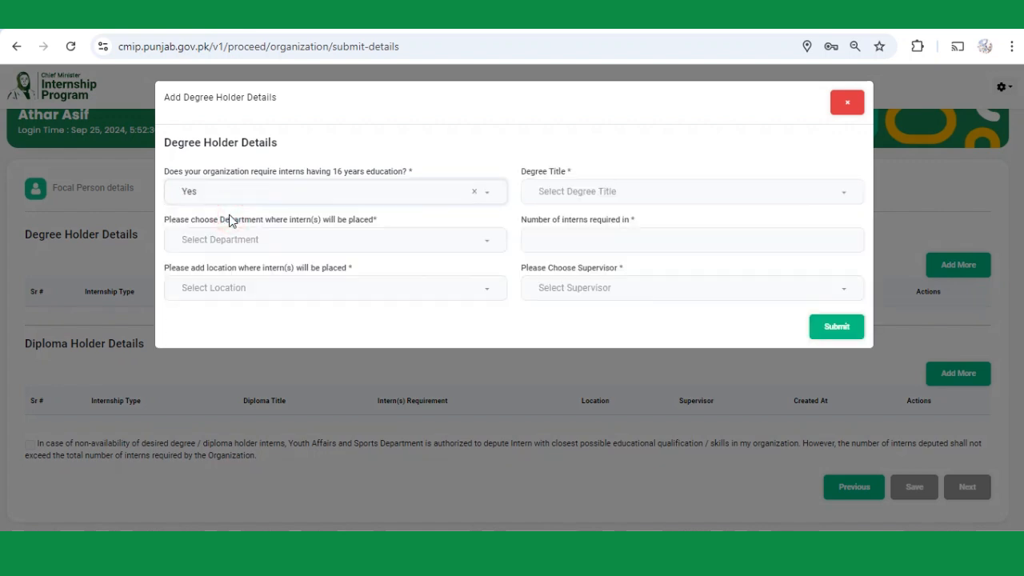
left_click(573, 200)
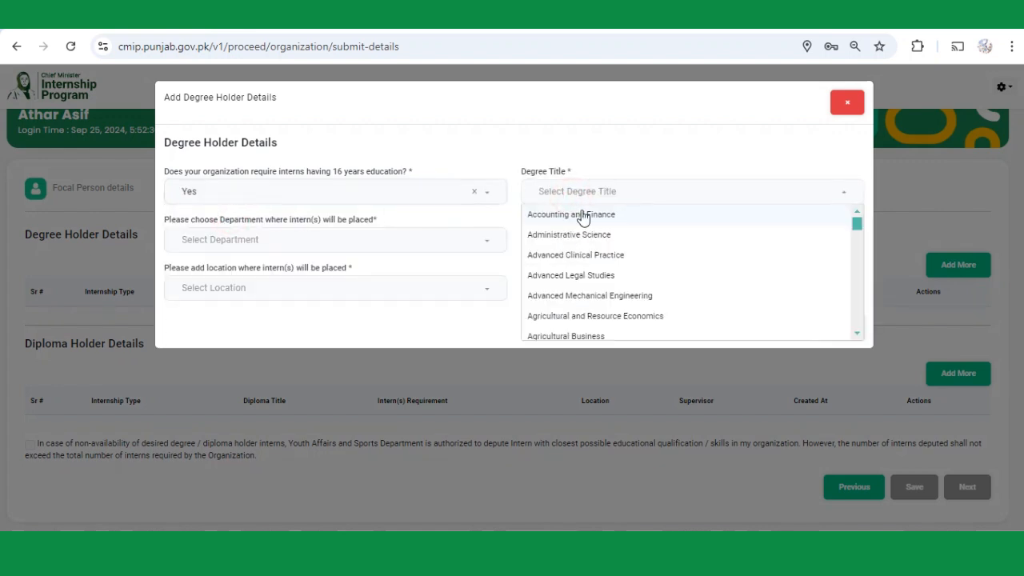
scroll(600, 278, "down", 3)
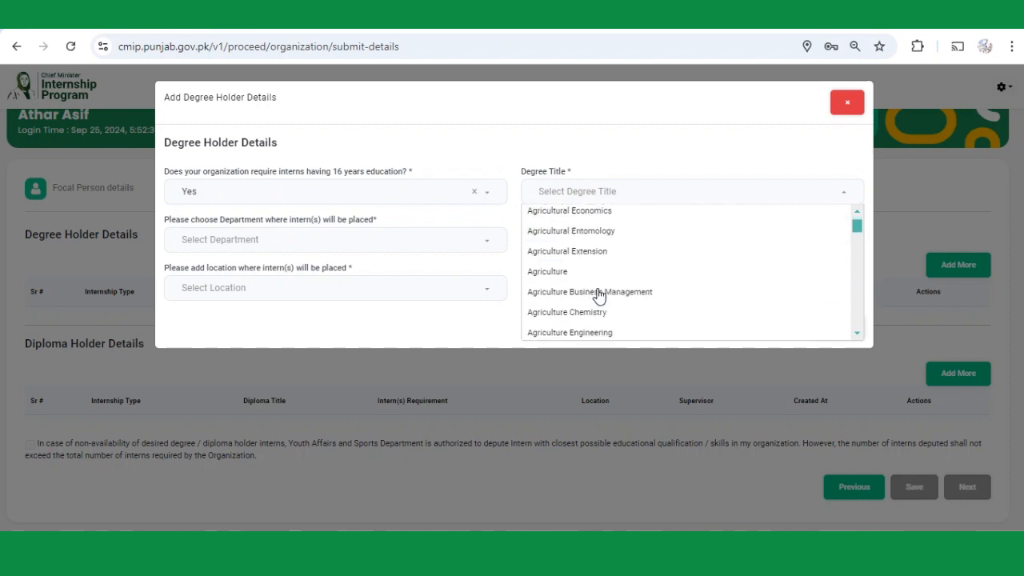
scroll(591, 278, "down", 6)
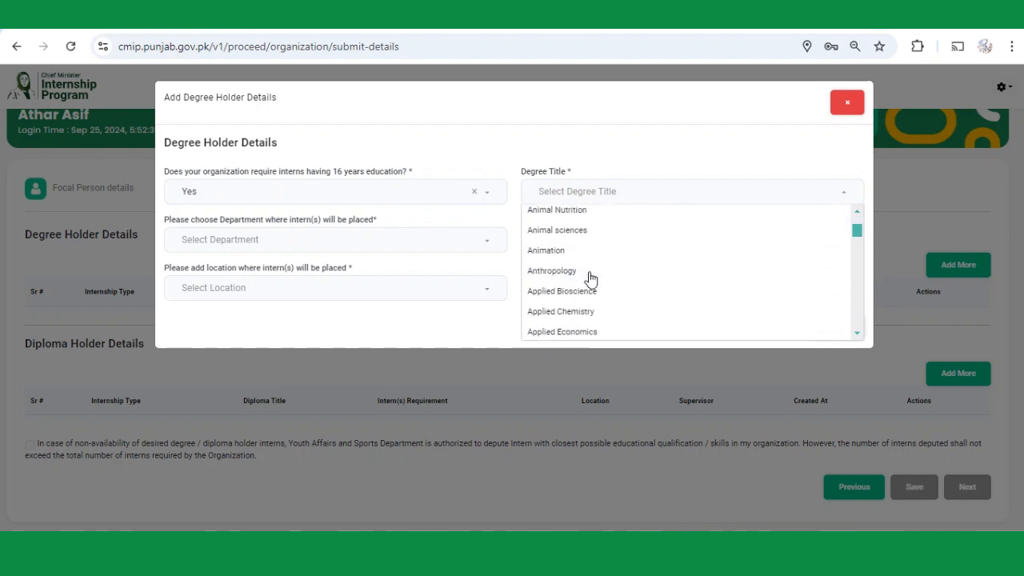
scroll(591, 280, "down", 3)
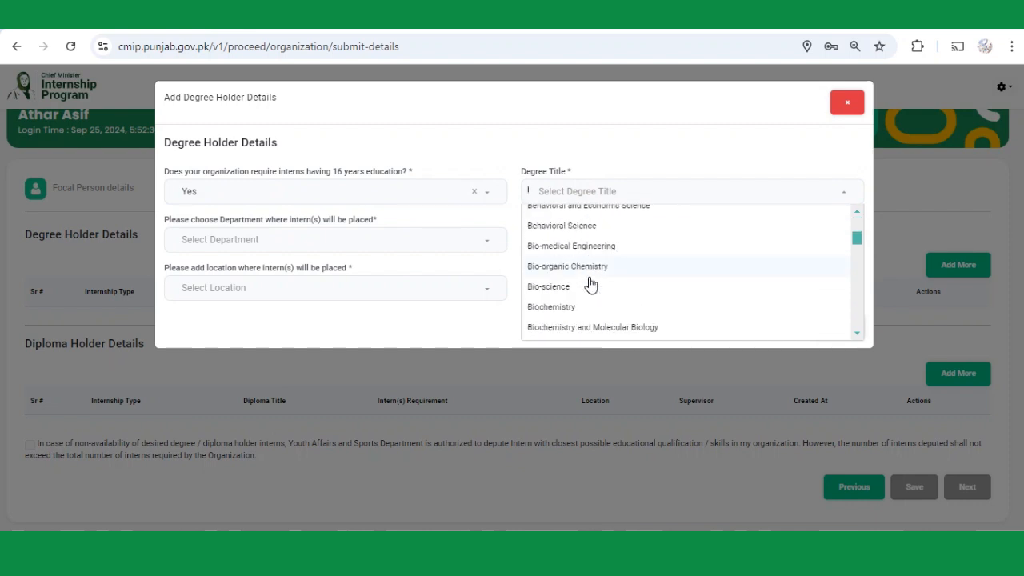
scroll(589, 283, "down", 3)
left_click(582, 218)
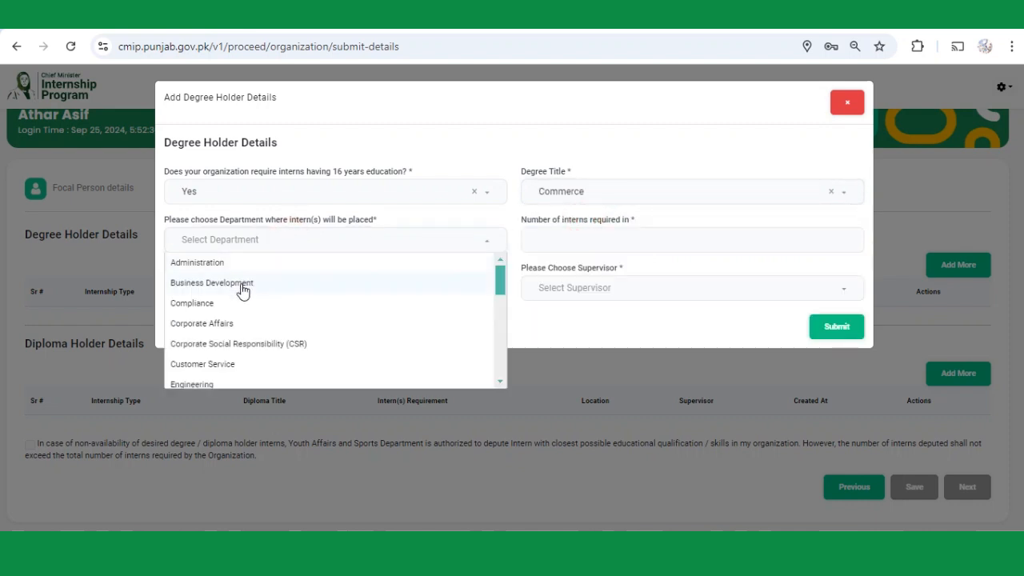
scroll(243, 324, "down", 3)
left_click(240, 320)
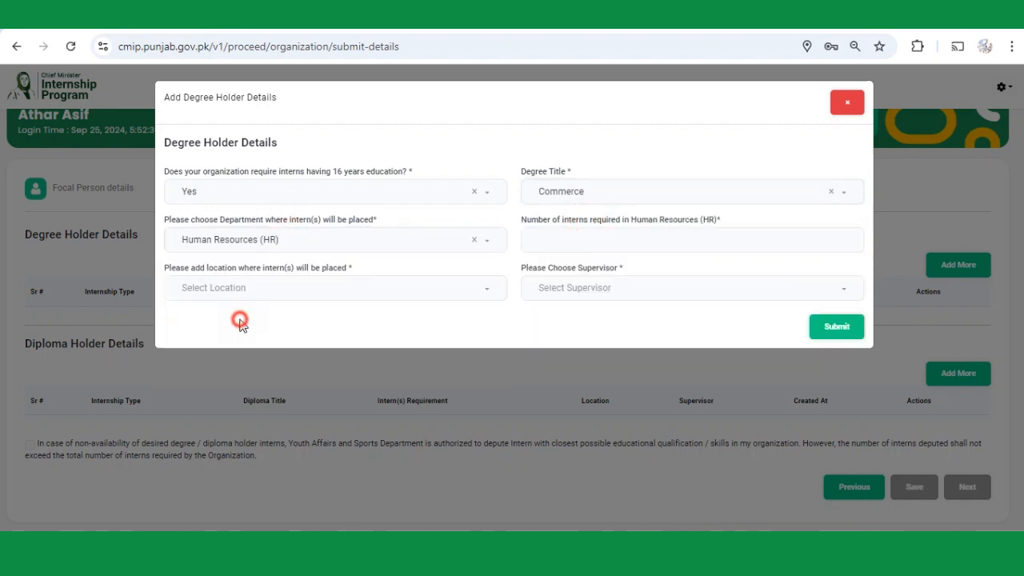
Request 10 interns at main road muridke under the registered supervisor and submit the slot.
left_click(561, 243)
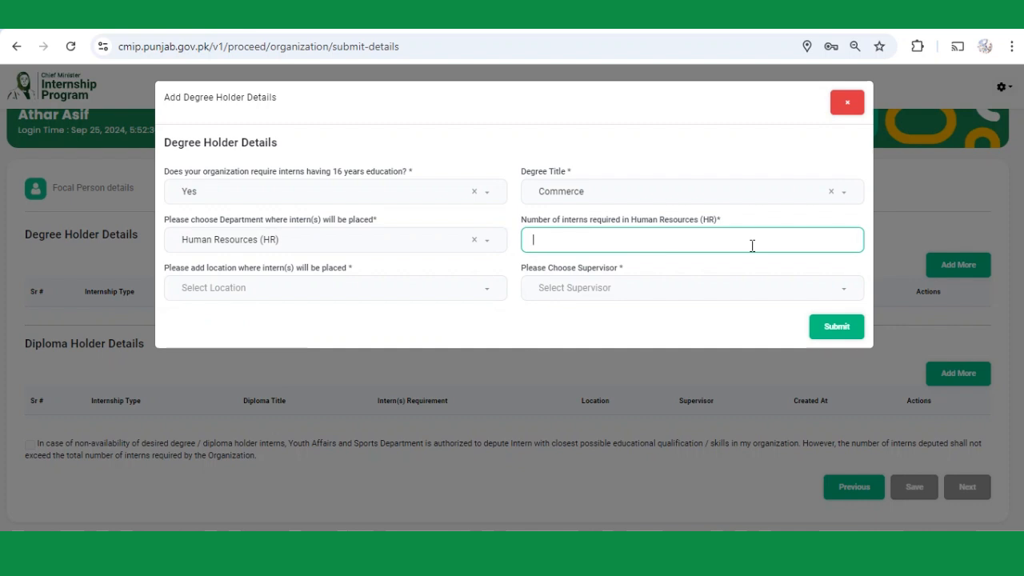
left_click(324, 288)
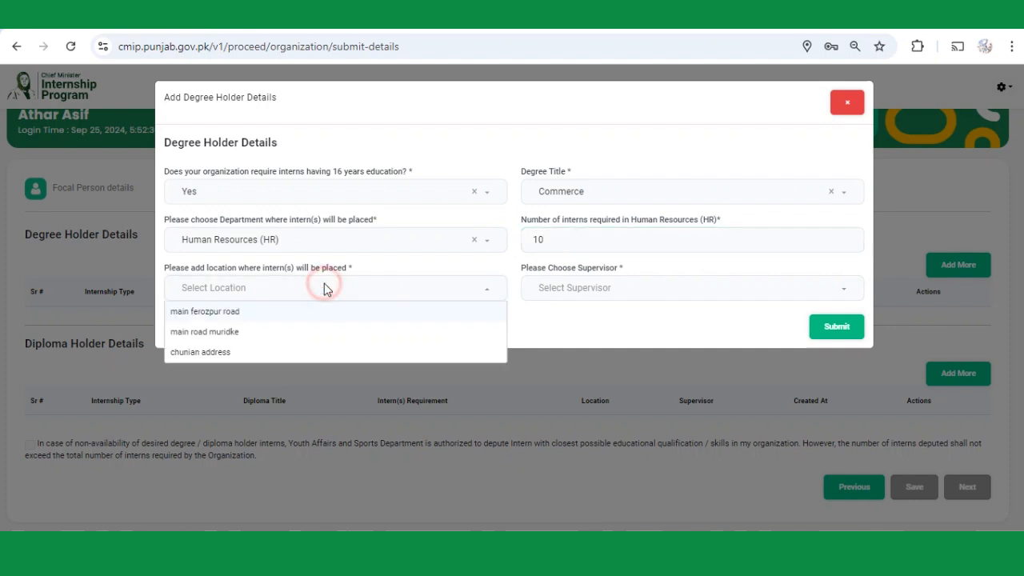
left_click(245, 339)
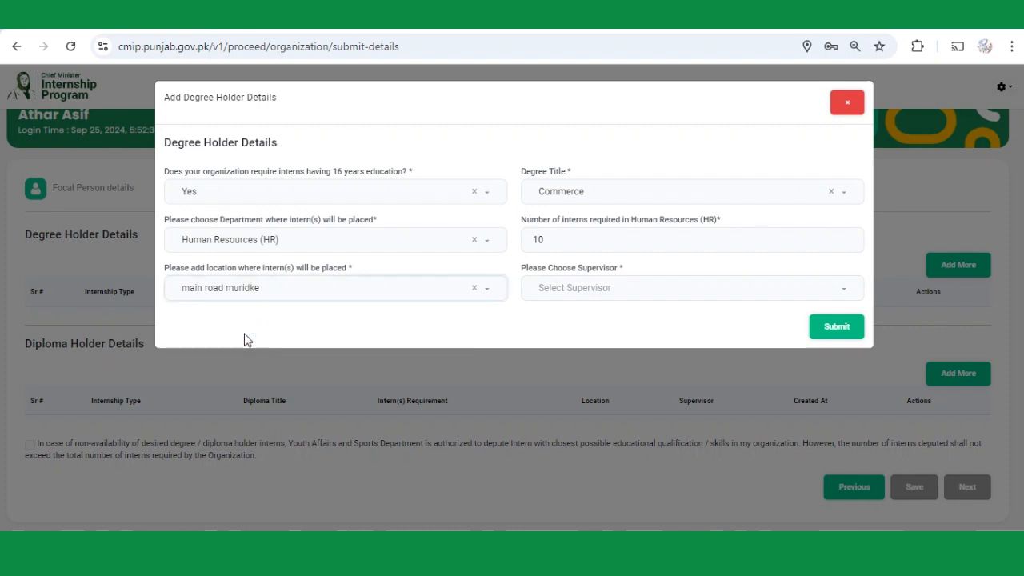
left_click(589, 293)
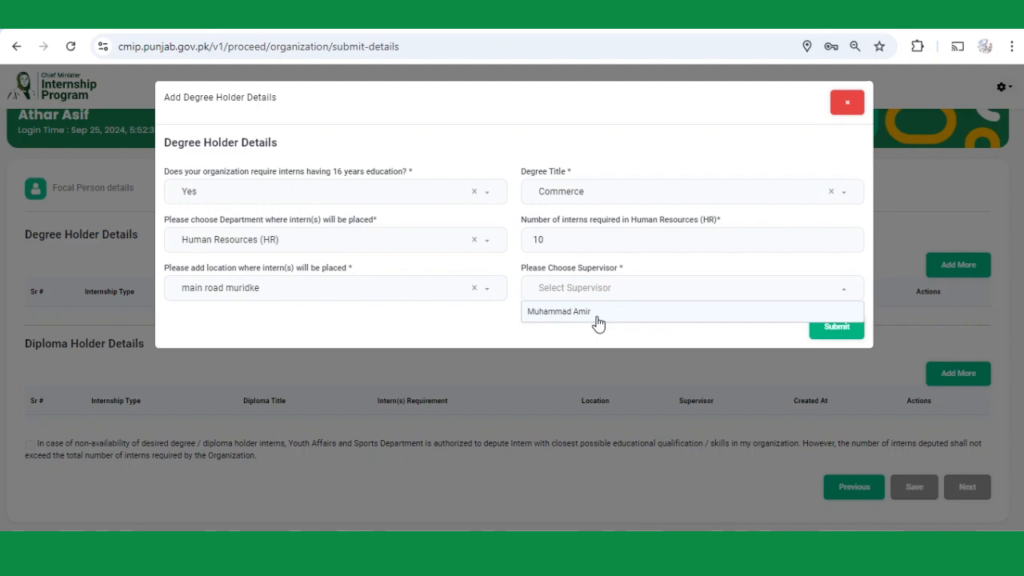
left_click(599, 312)
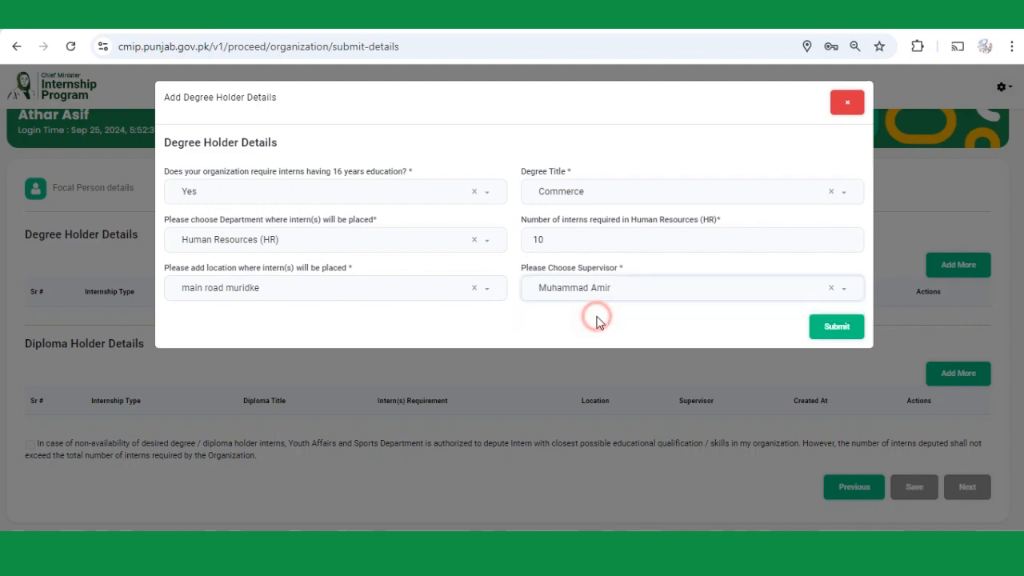
left_click(839, 330)
left_click(514, 368)
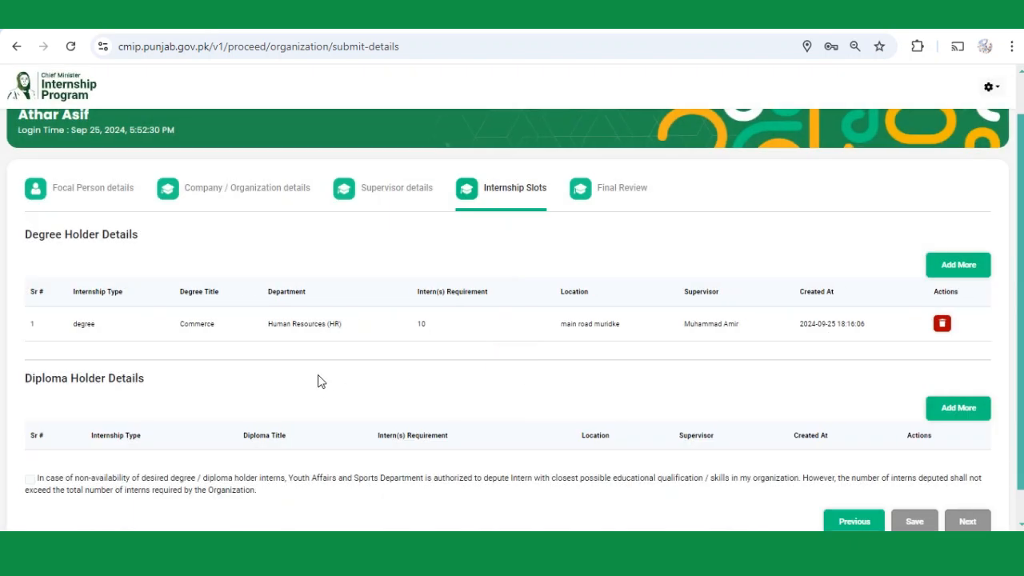
Start a diploma holder slot, answering Yes and choosing Operation Theater Technician.
scroll(448, 346, "down", 1)
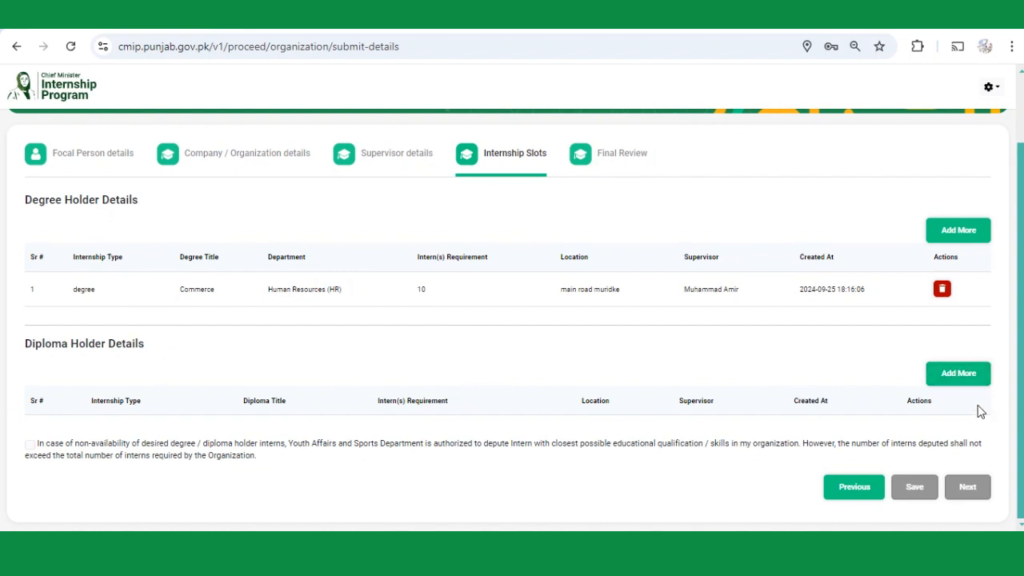
left_click(960, 381)
left_click(307, 200)
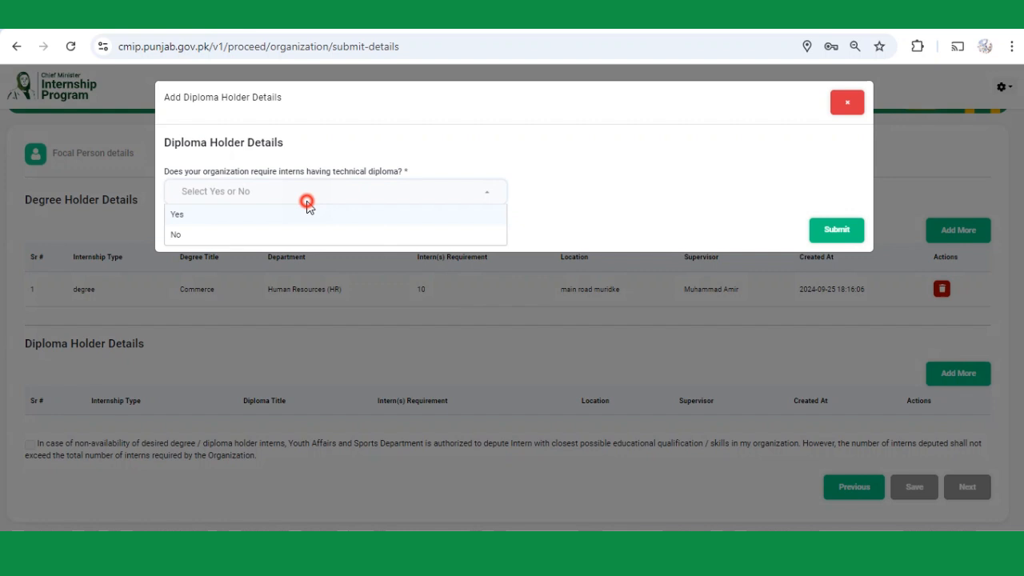
left_click(244, 214)
left_click(638, 200)
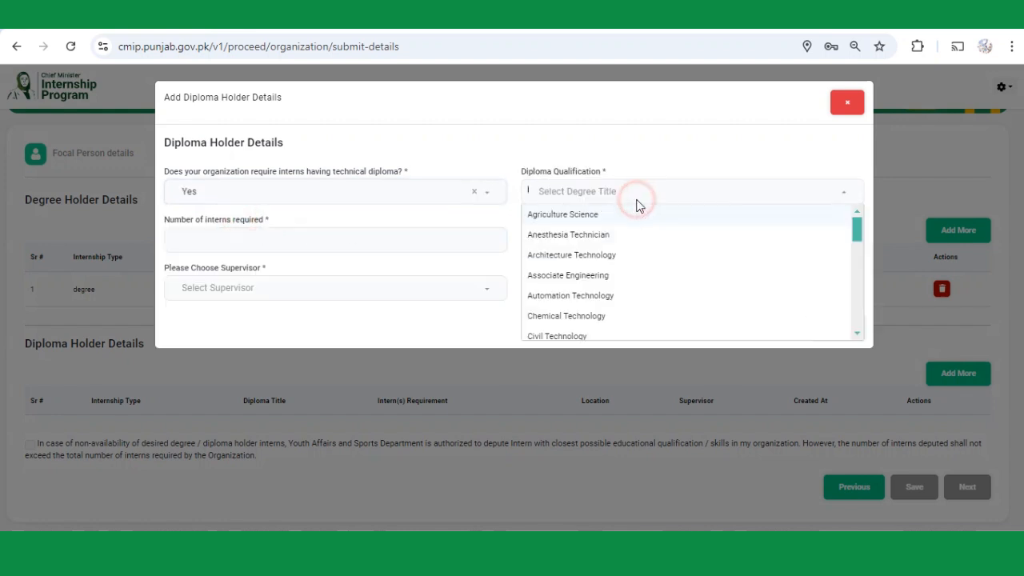
scroll(619, 268, "down", 5)
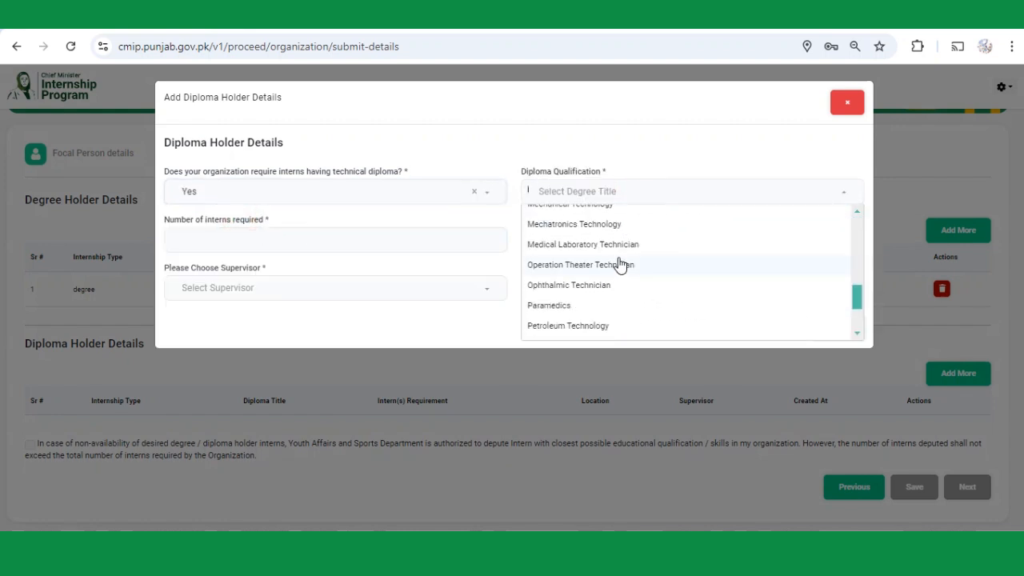
left_click(620, 264)
Request 05 interns at main road muridke with the listed supervisor and submit the slot.
left_click(305, 245)
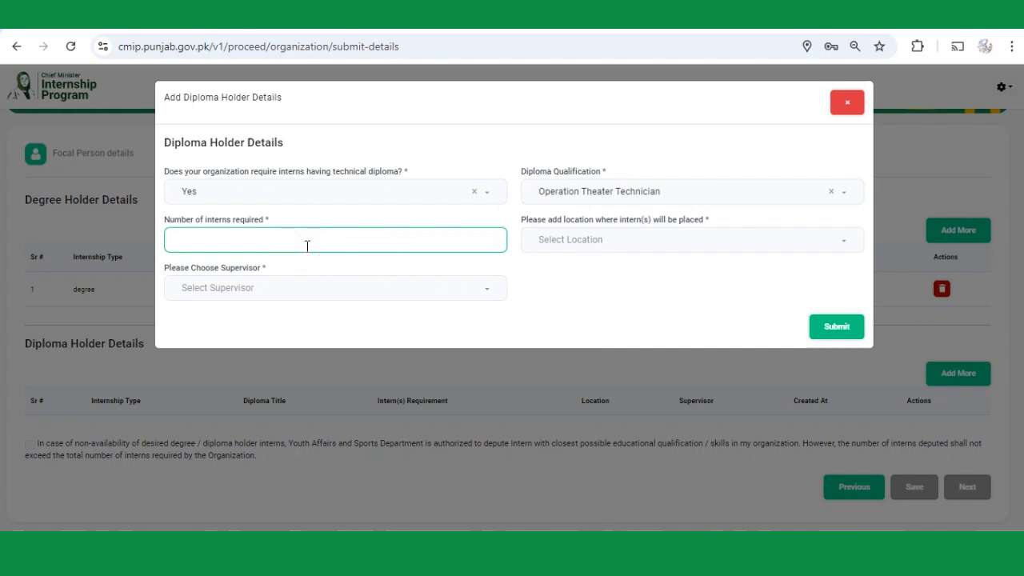
left_click(663, 243)
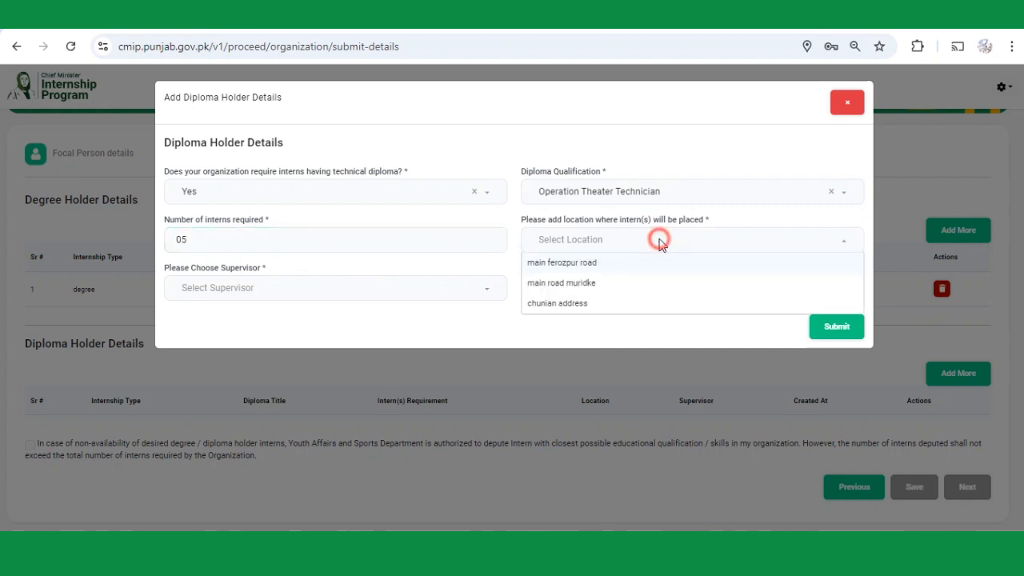
left_click(602, 292)
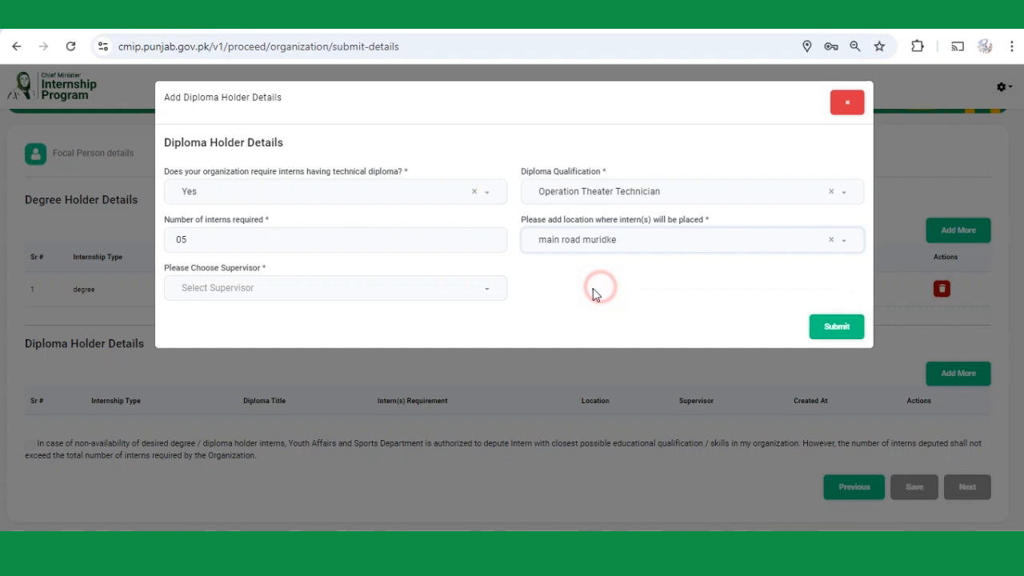
left_click(334, 295)
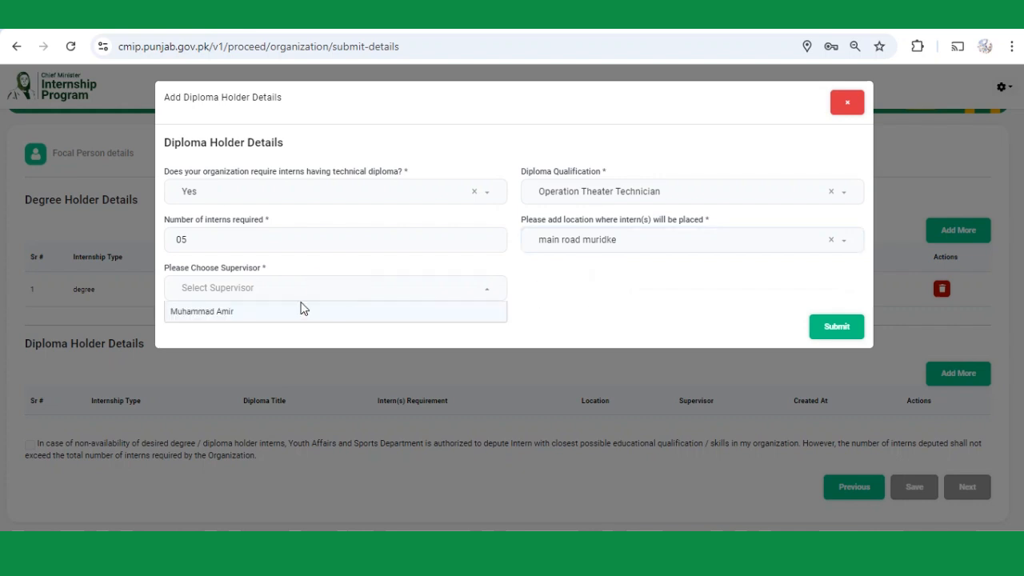
left_click(226, 315)
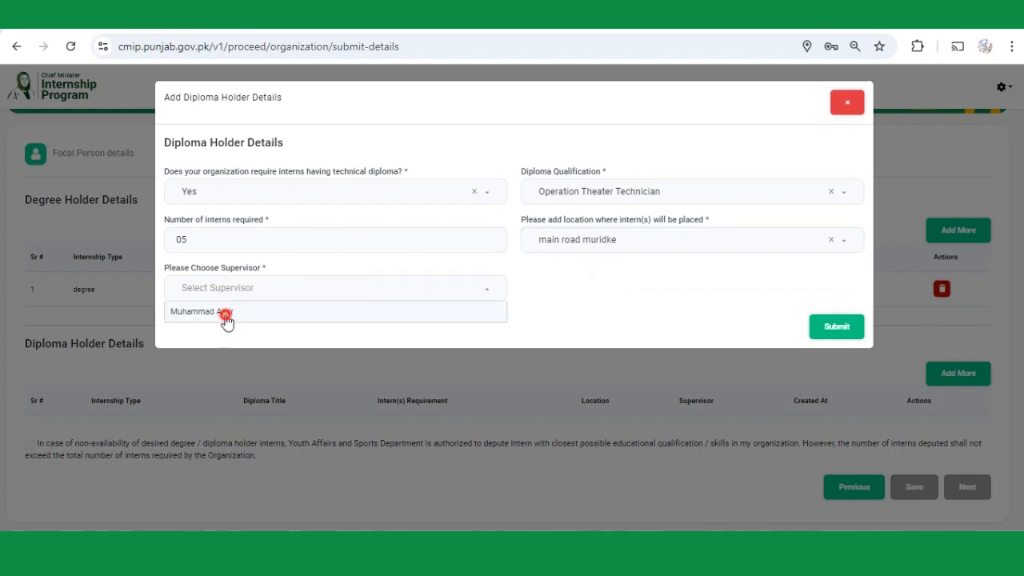
left_click(829, 336)
Dismiss the success message and accept the closest-qualified intern deputation disclaimer.
left_click(516, 369)
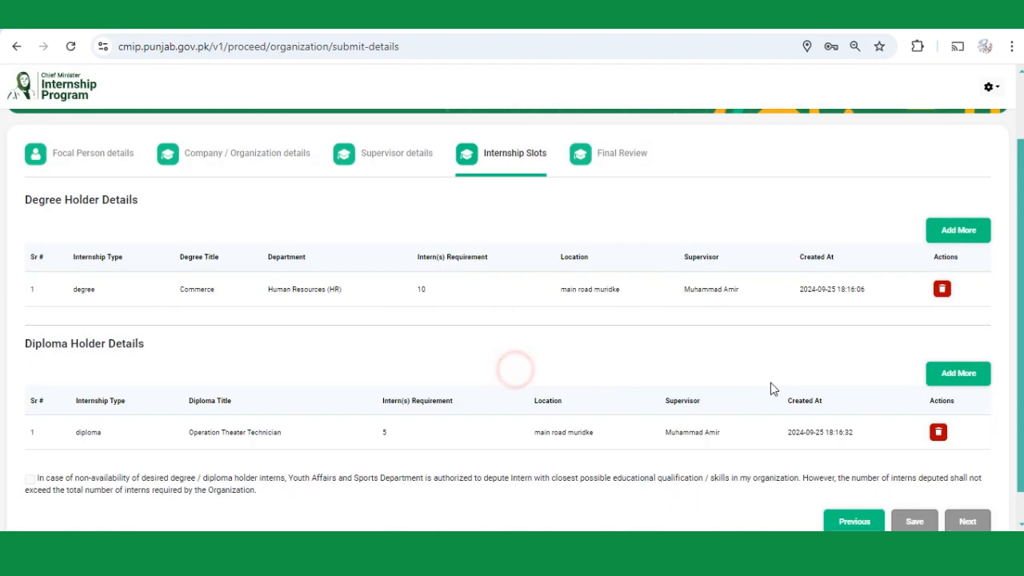
scroll(770, 383, "down", 1)
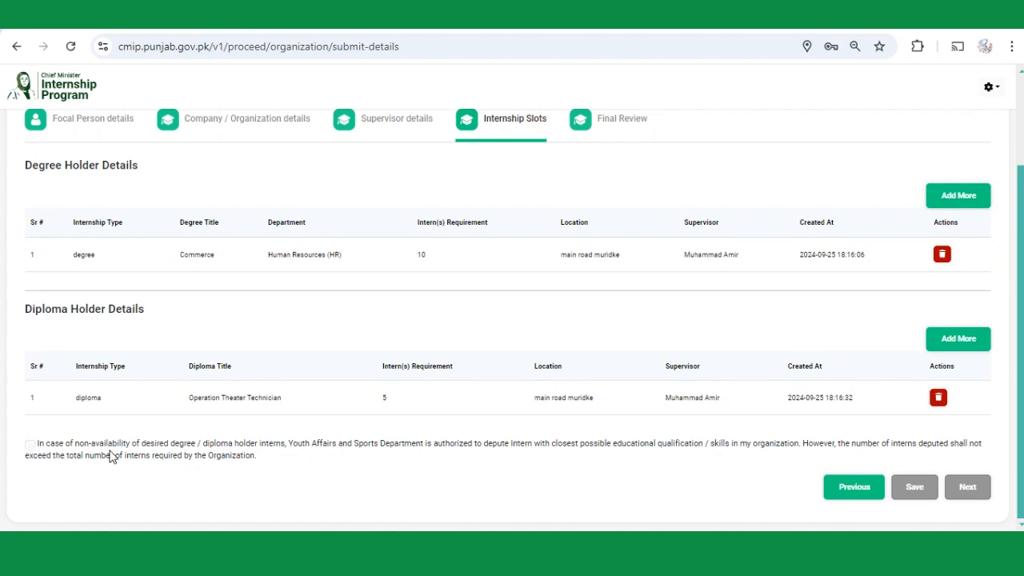
left_click(30, 446)
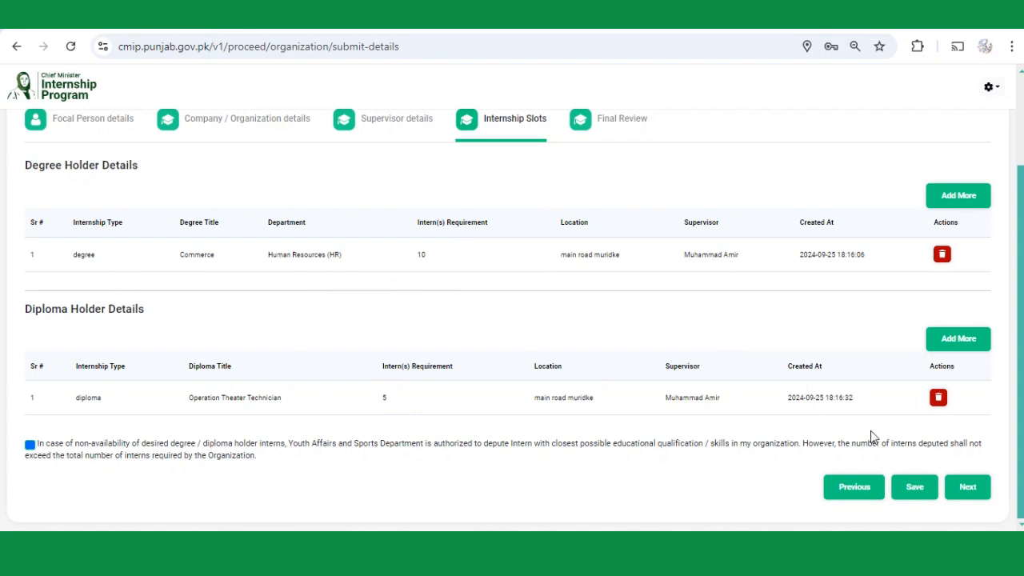
Save the internship slot details, then tick the eligibility and accuracy declarations on Final Review.
left_click(916, 490)
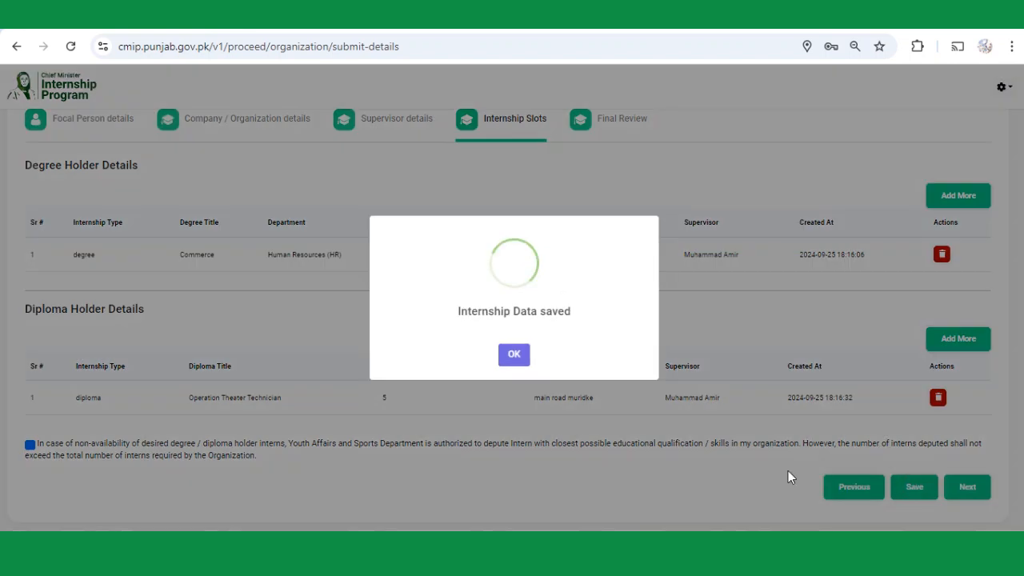
left_click(506, 356)
left_click(975, 497)
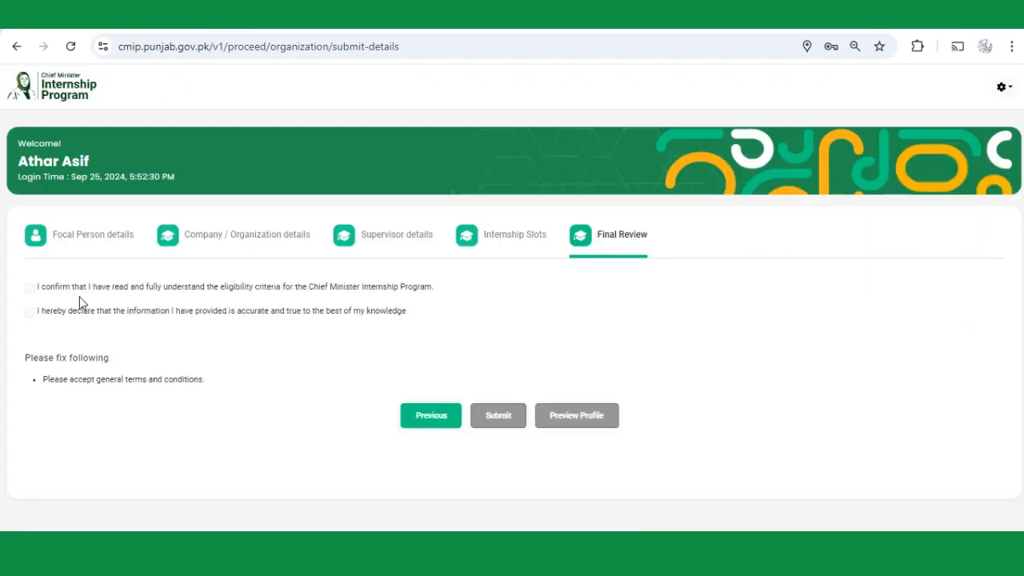
left_click(30, 290)
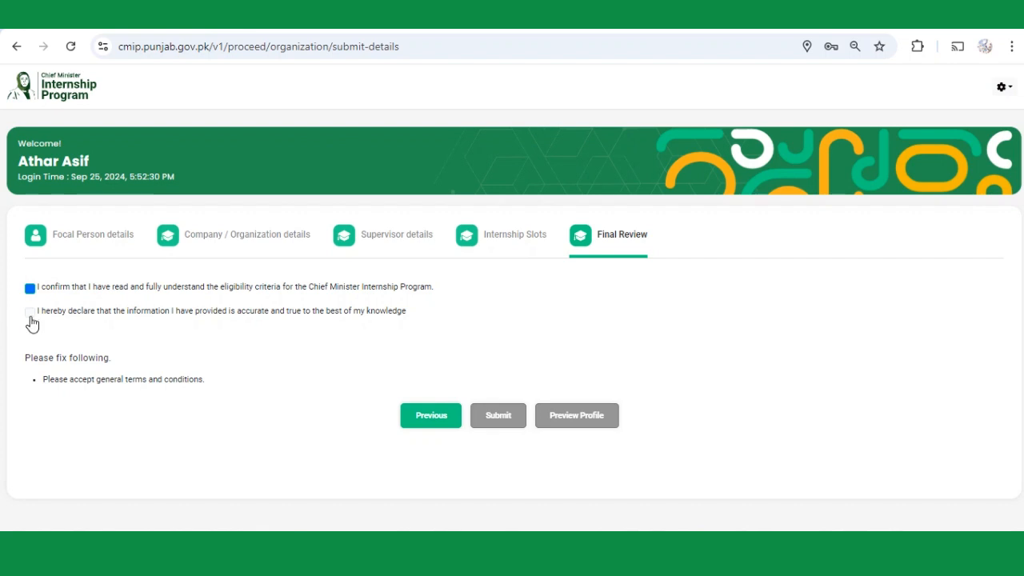
left_click(30, 316)
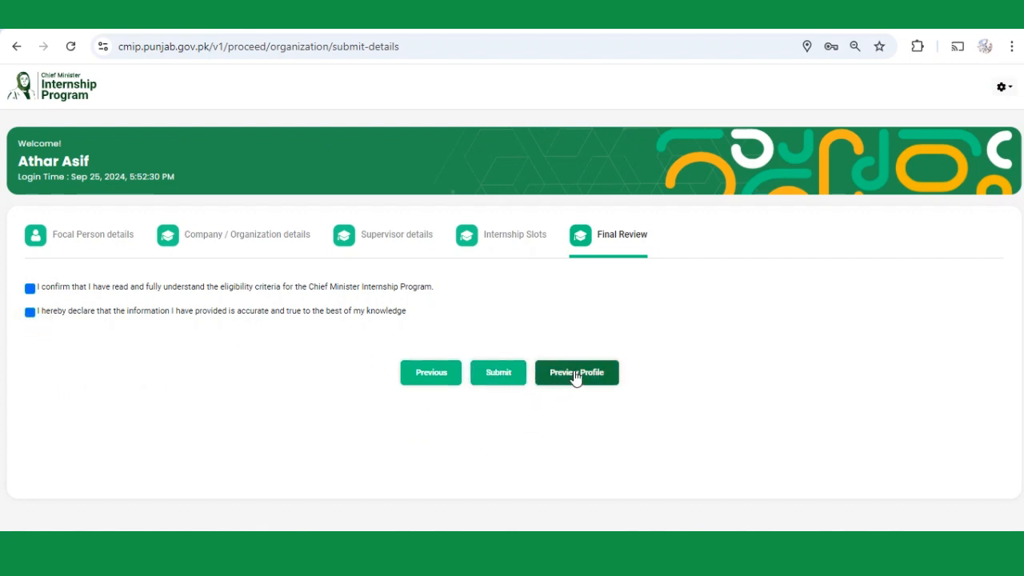
left_click(508, 383)
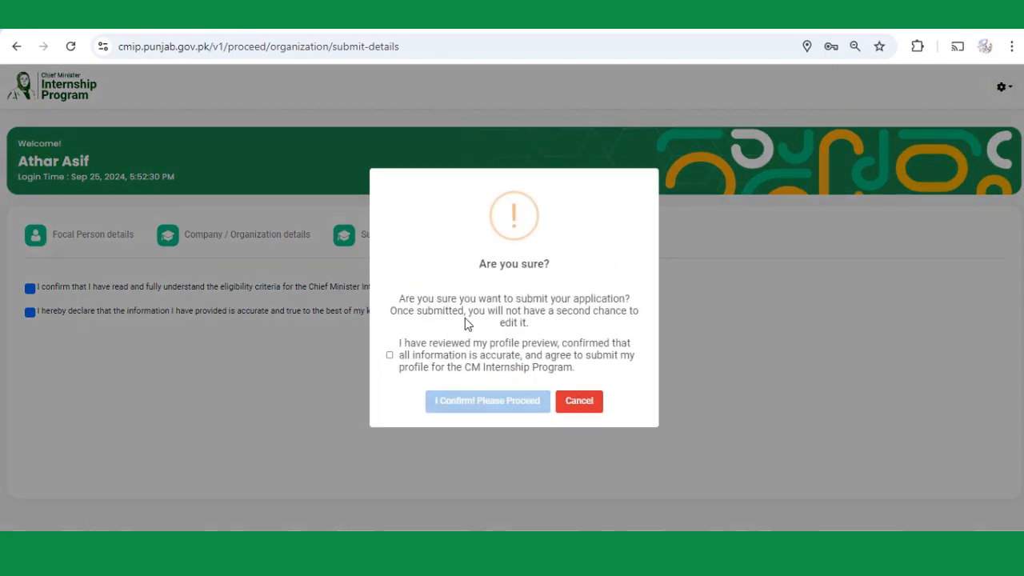
left_click(390, 355)
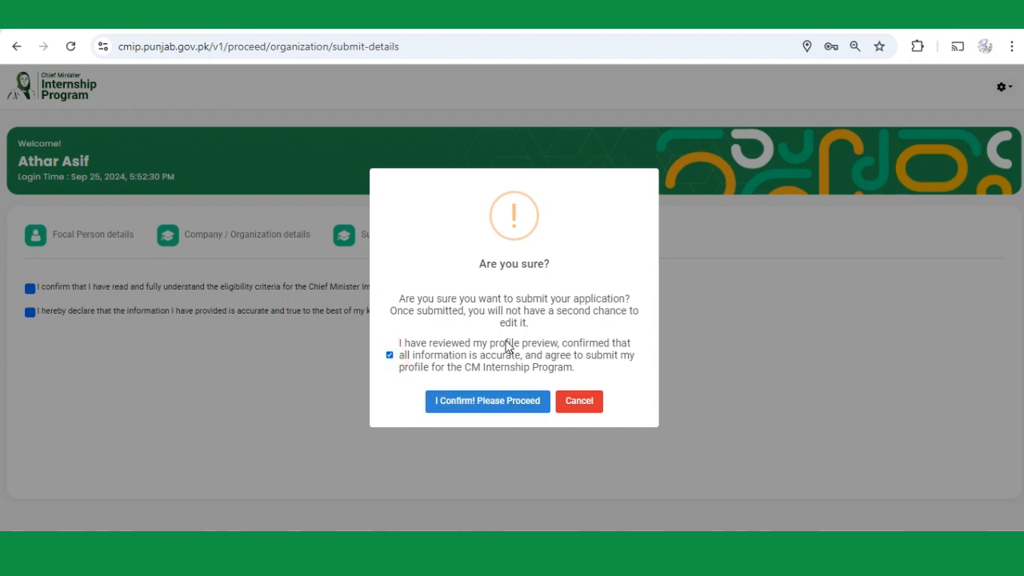
left_click(498, 410)
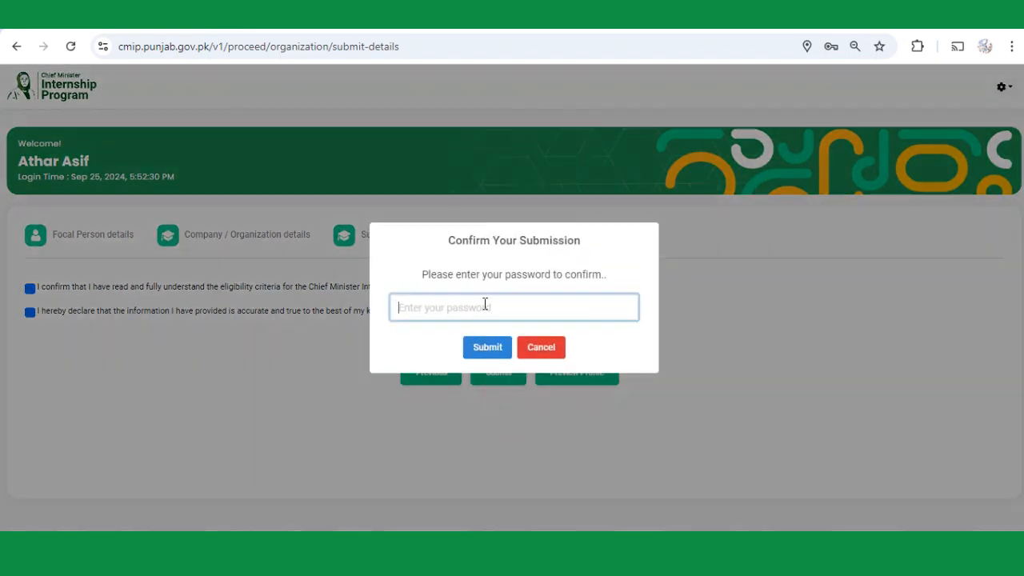
type("••")
left_click(490, 351)
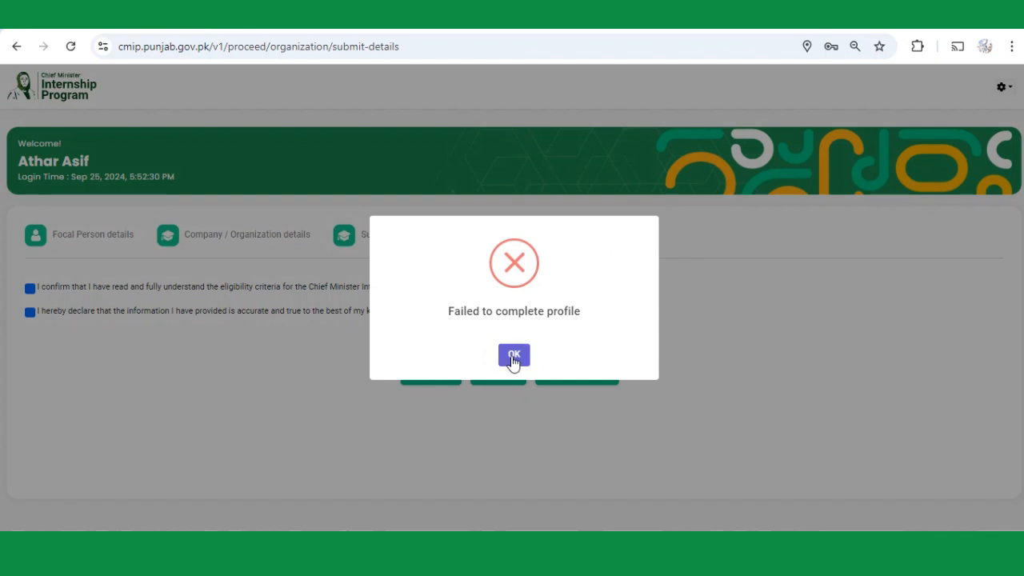
left_click(512, 357)
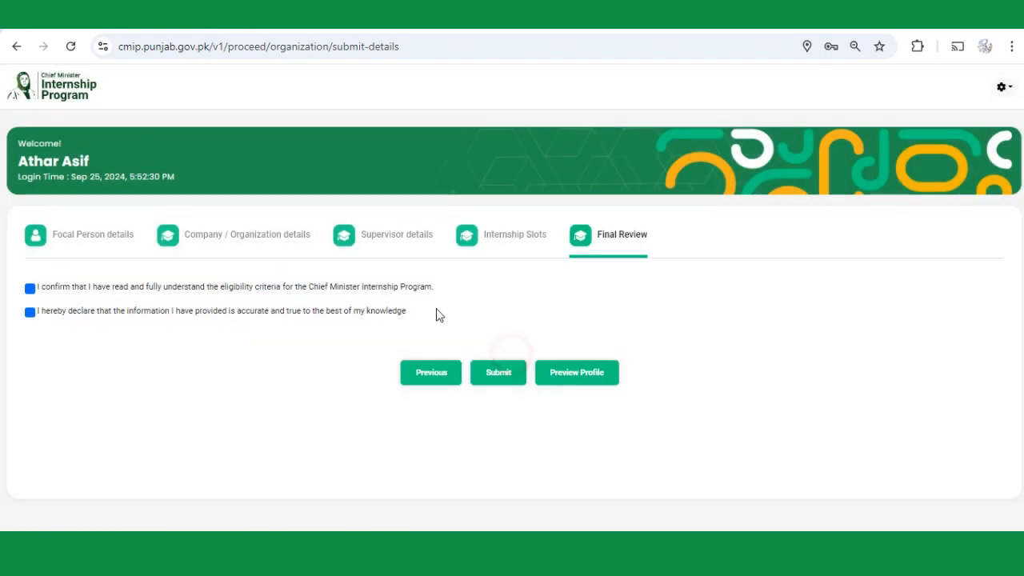
Resubmit the application, tick the profile-accuracy confirmation, and authorise it with the account password.
left_click(498, 386)
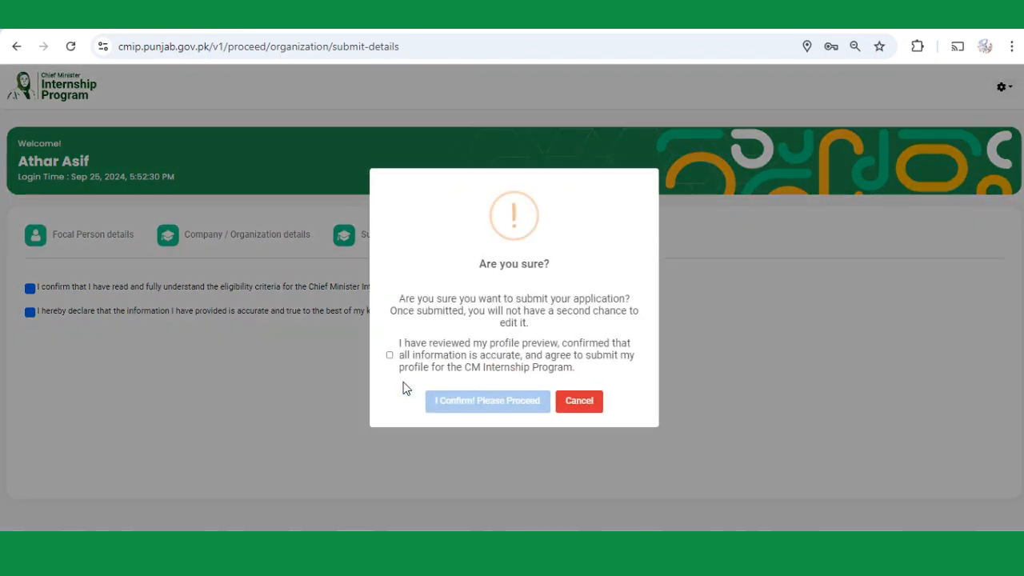
left_click(395, 352)
left_click(480, 392)
type("••")
left_click(480, 342)
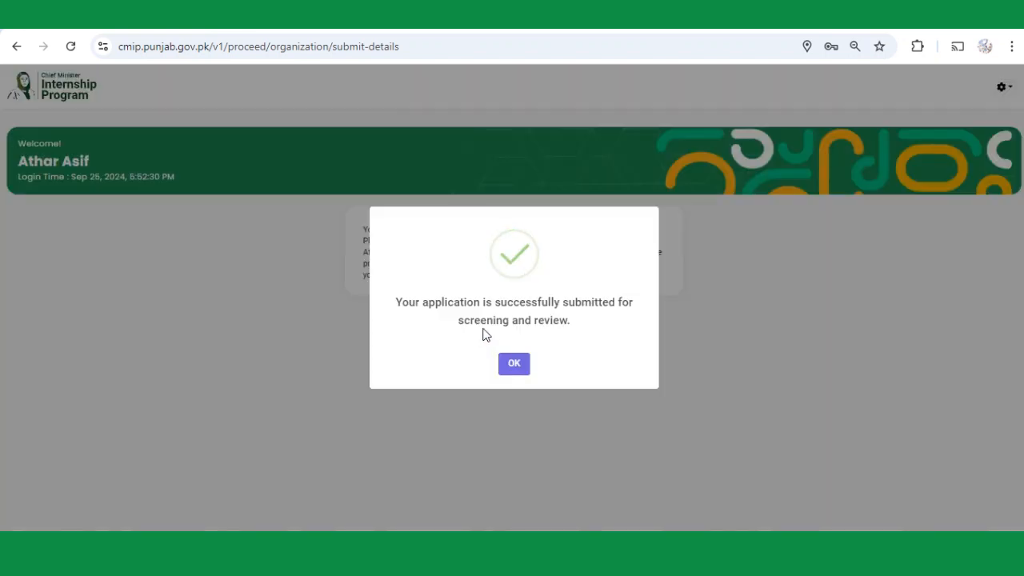
left_click(516, 366)
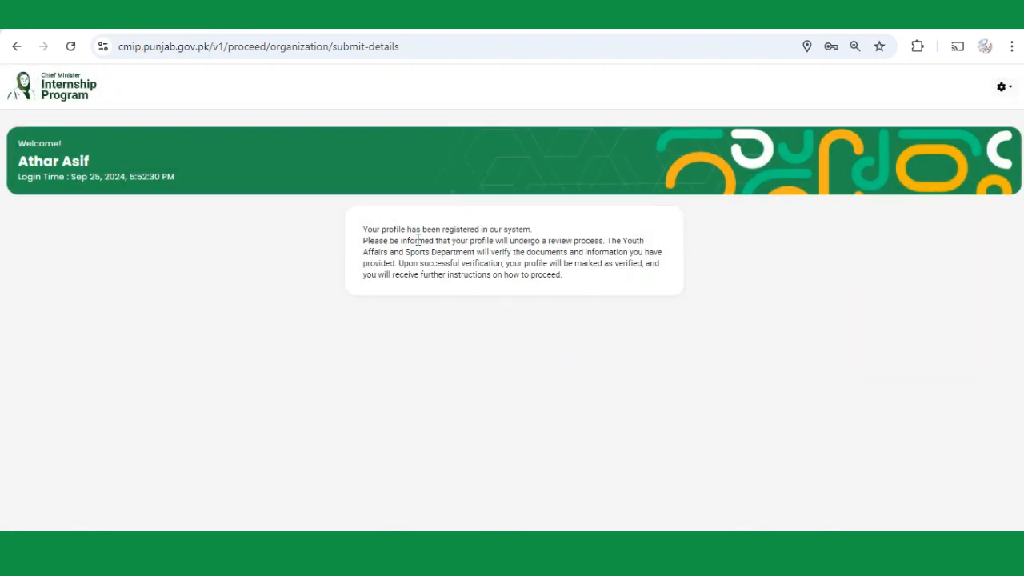